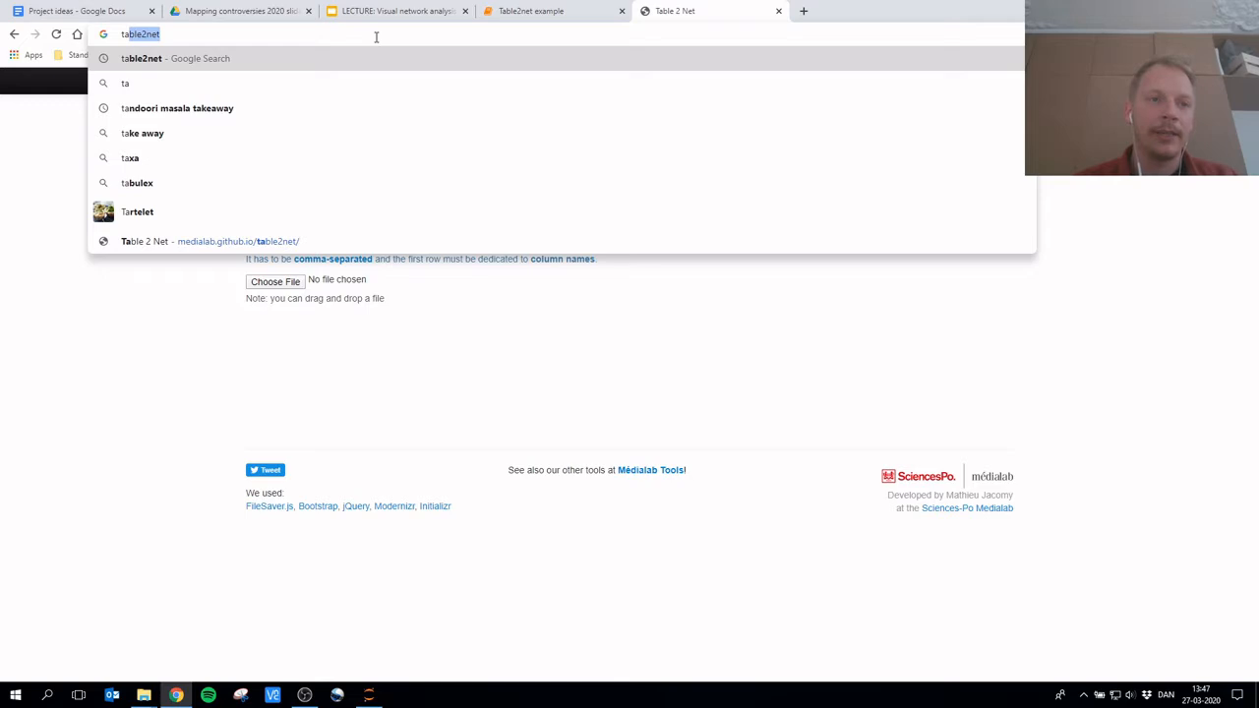
# Search the web for table2net and open the Table 2 Net page on medialab.github.io
pyautogui.press('Return')
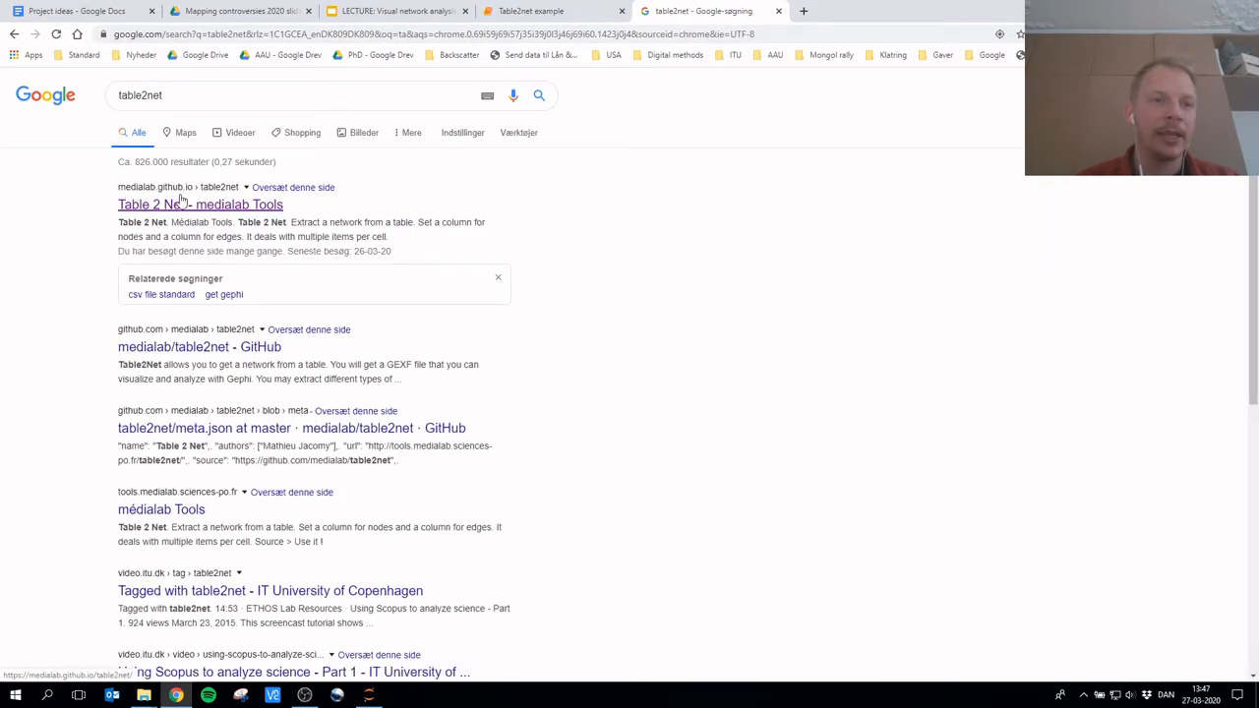
pyautogui.click(183, 206)
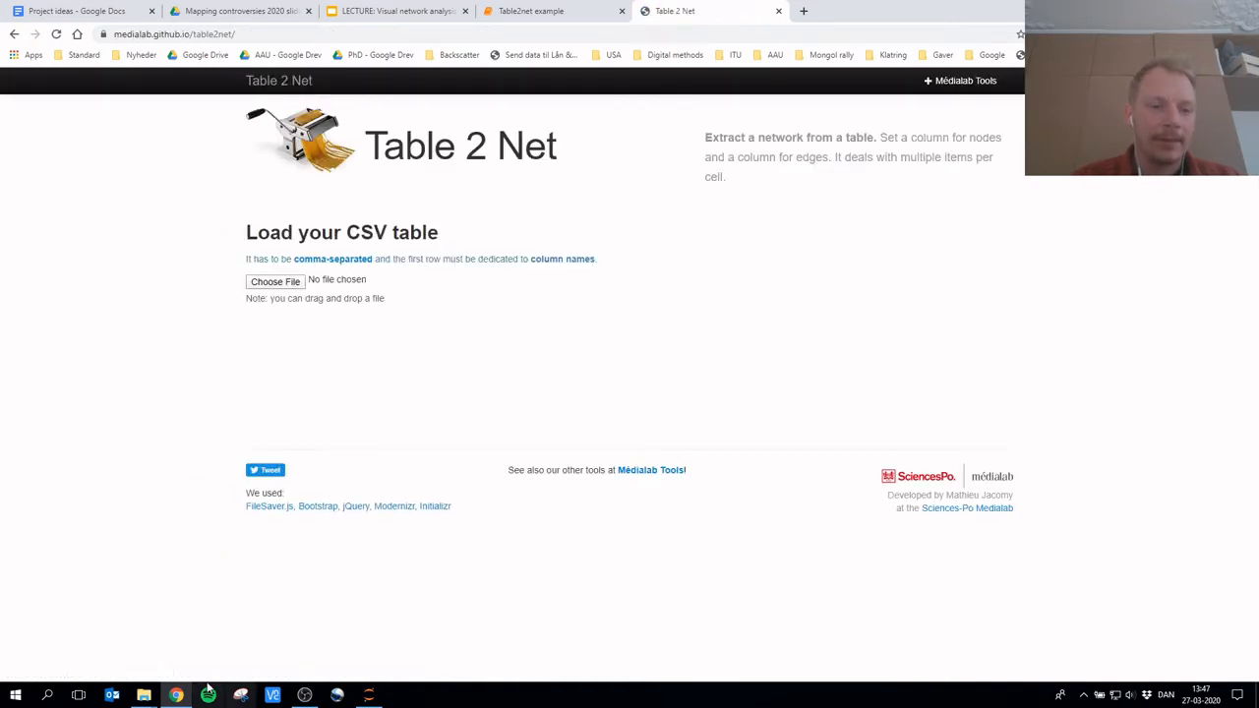
# Switch to File Explorer and open 5000_imdb_movies from the Tool introduction Table2net folder in LibreOffice Calc
pyautogui.moveTo(144, 696)
pyautogui.click(104, 664)
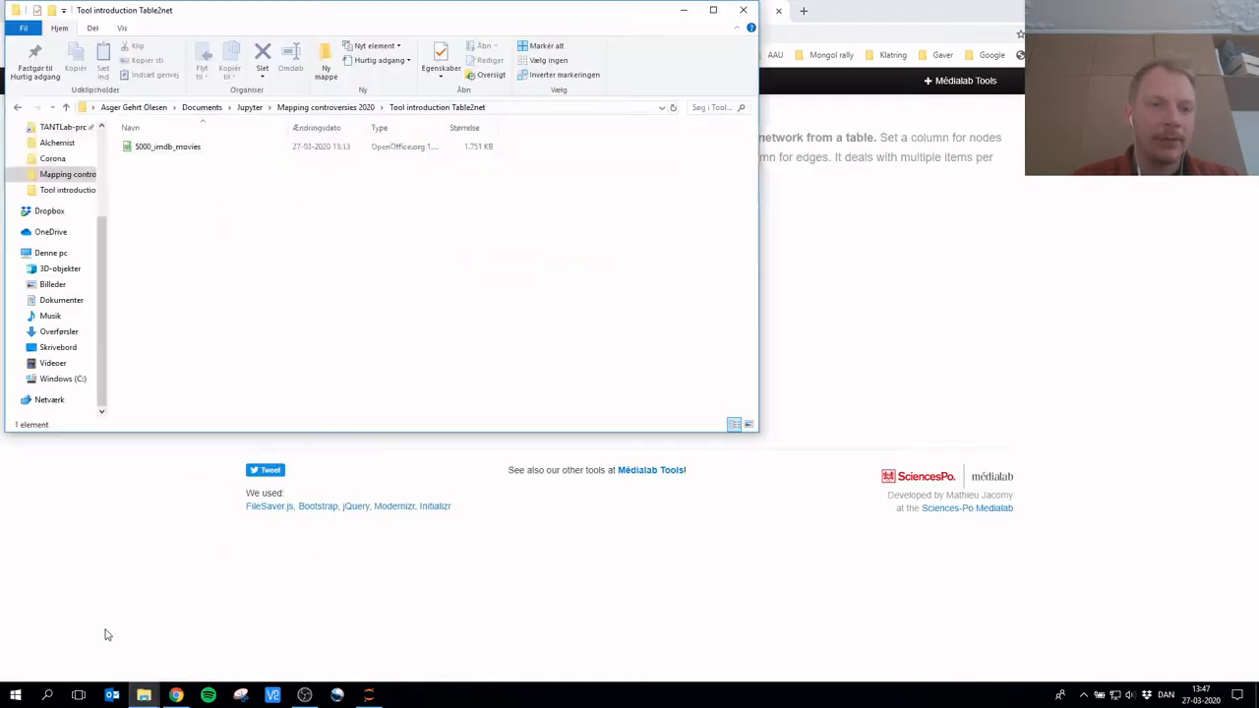
pyautogui.click(193, 157)
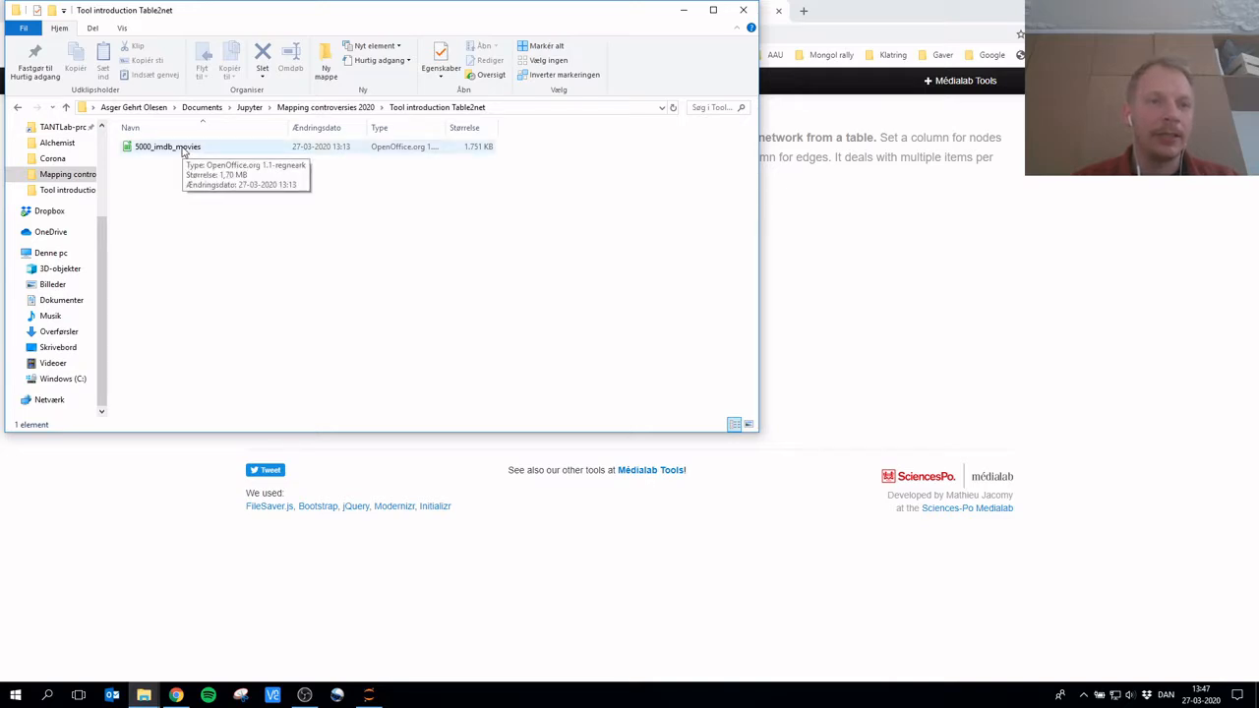
pyautogui.click(183, 151)
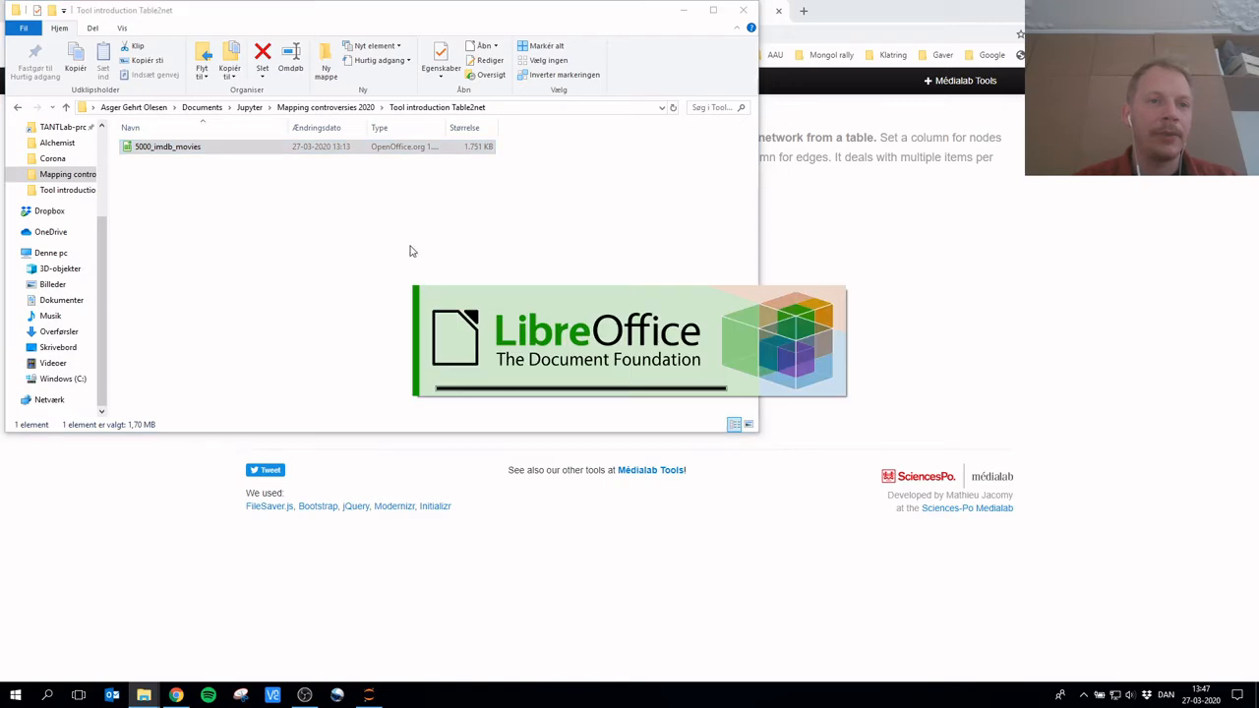
pyautogui.click(699, 511)
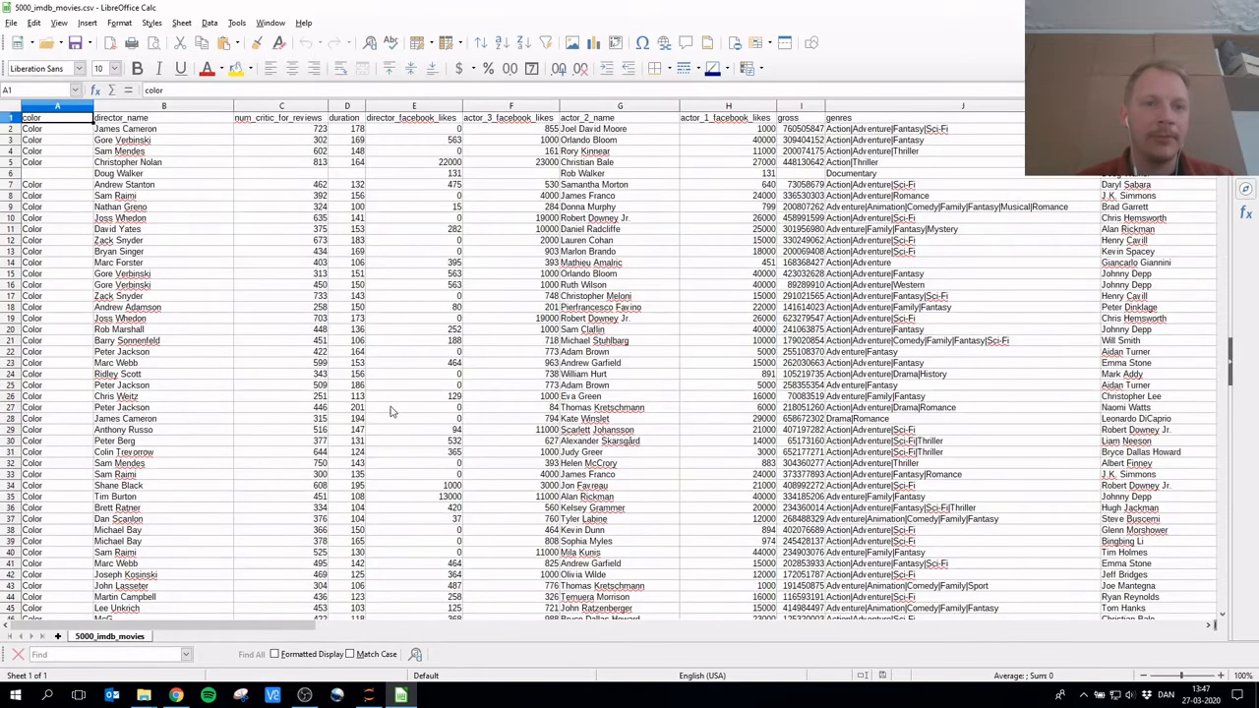
# Examine the movie table's columns, including actor_1_name and actor_2_name, to see which data it holds
pyautogui.moveTo(291, 622); pyautogui.dragTo(384, 604)
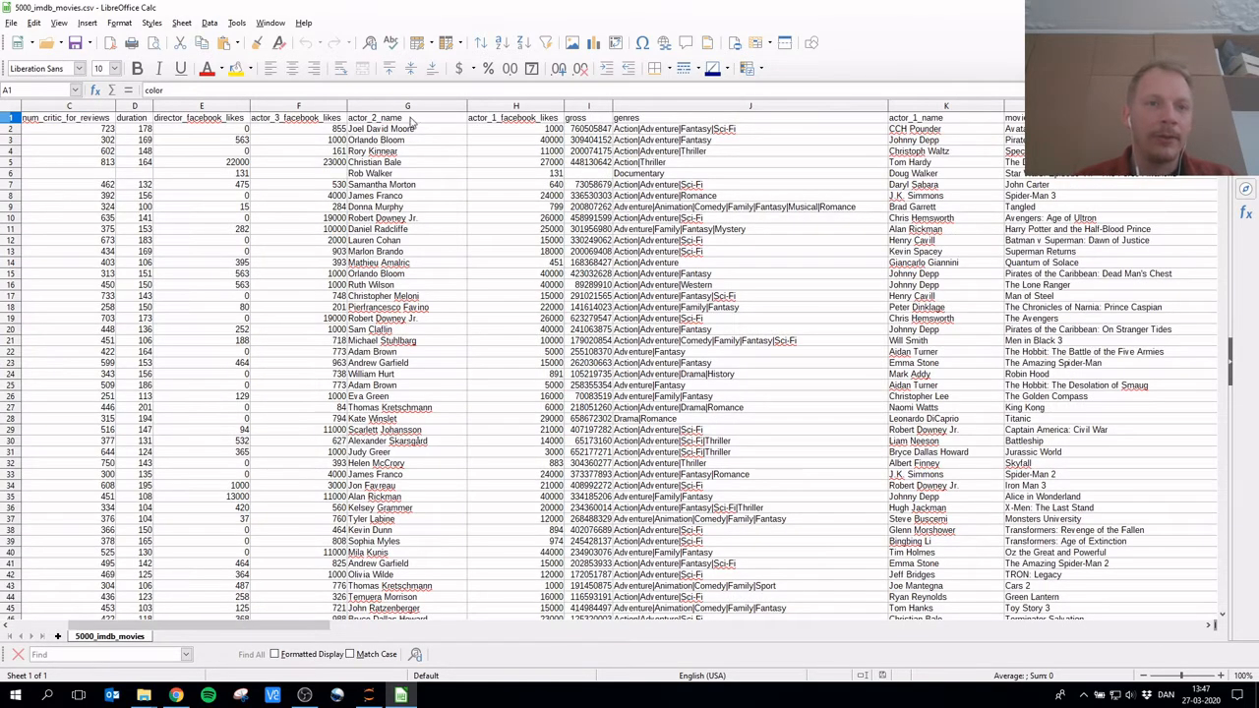
pyautogui.click(925, 123)
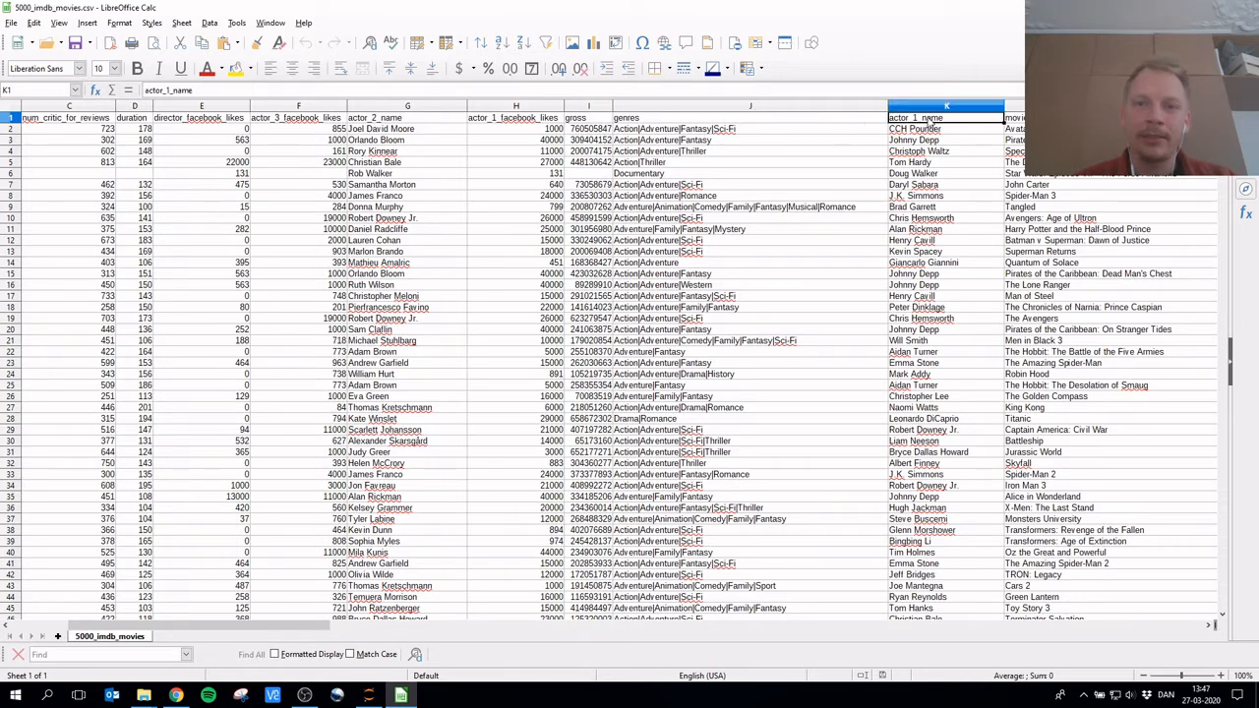
pyautogui.click(382, 122)
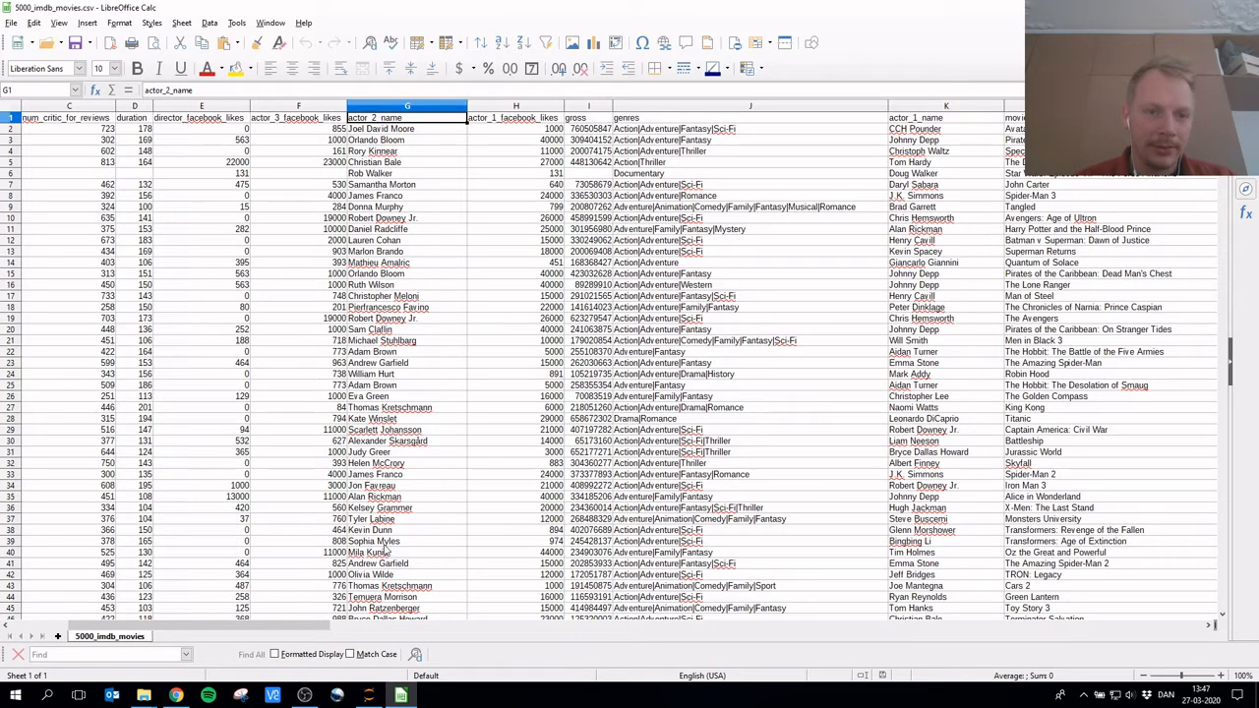
pyautogui.doubleClick(307, 636)
pyautogui.click(763, 204)
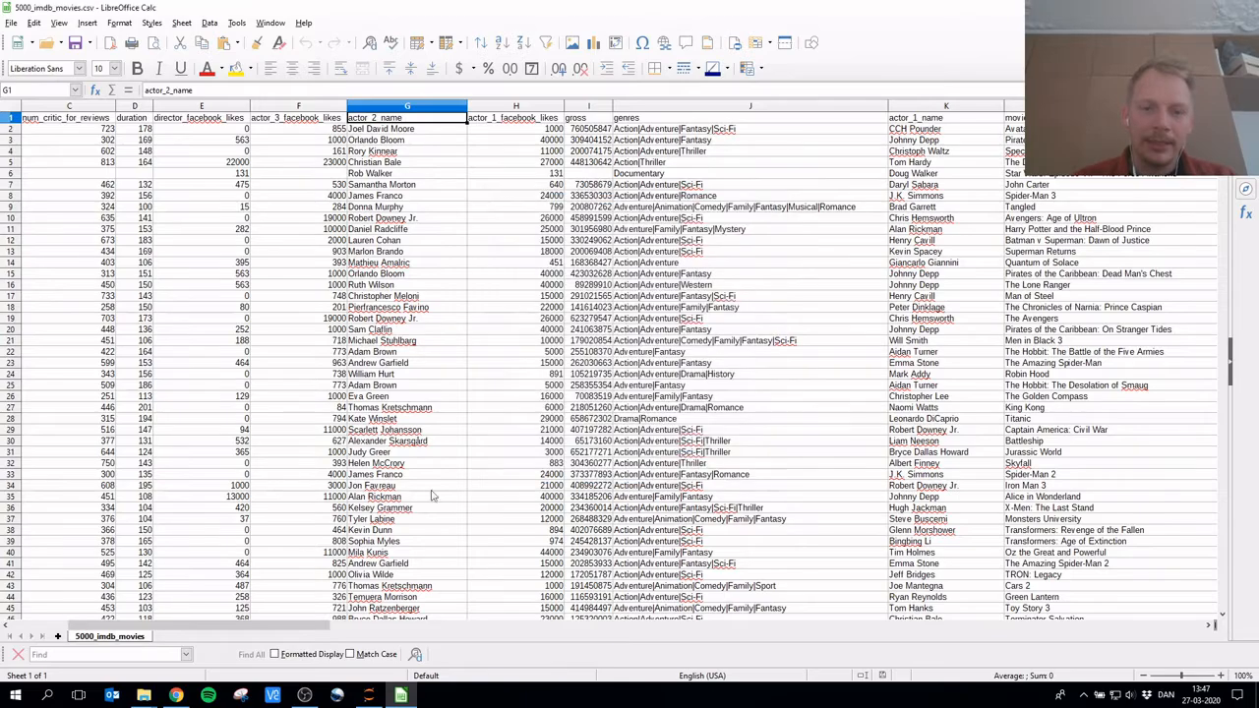
pyautogui.moveTo(251, 627); pyautogui.dragTo(882, 613)
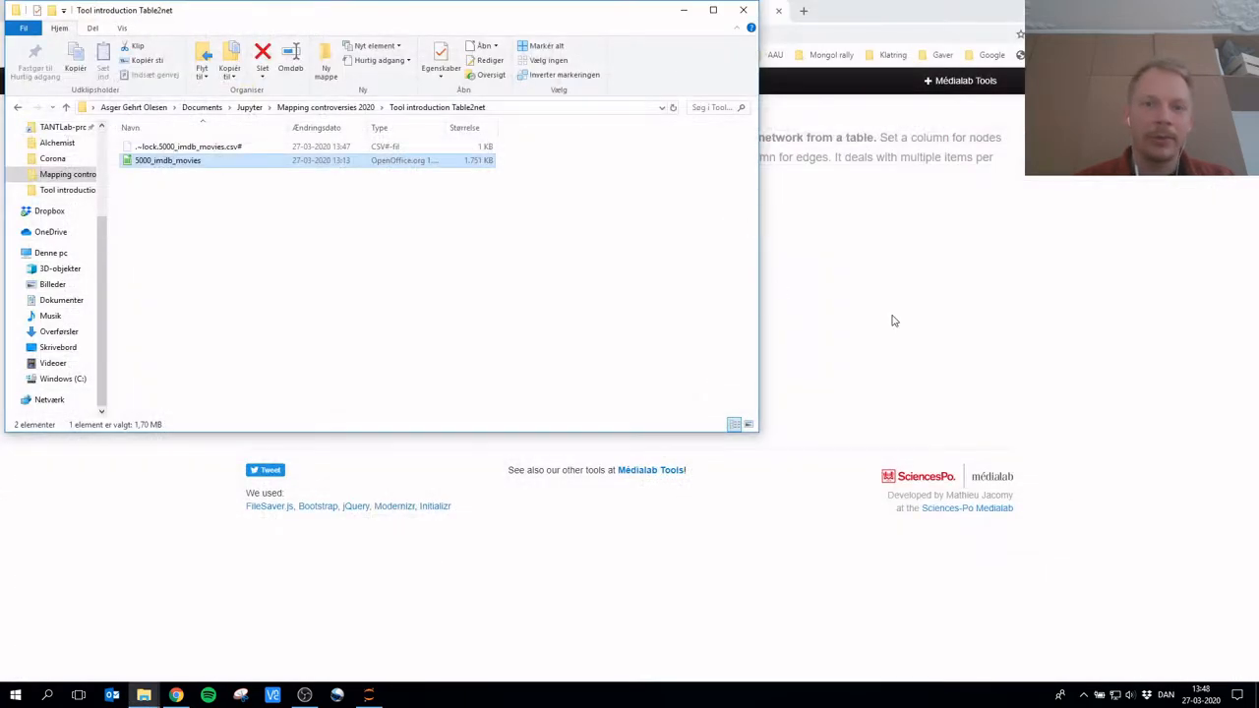
# Switch to Chrome, review the lecture slide on monopartite and multipartite graphs, and return to the Table 2 Net page
pyautogui.click(893, 318)
pyautogui.click(391, 8)
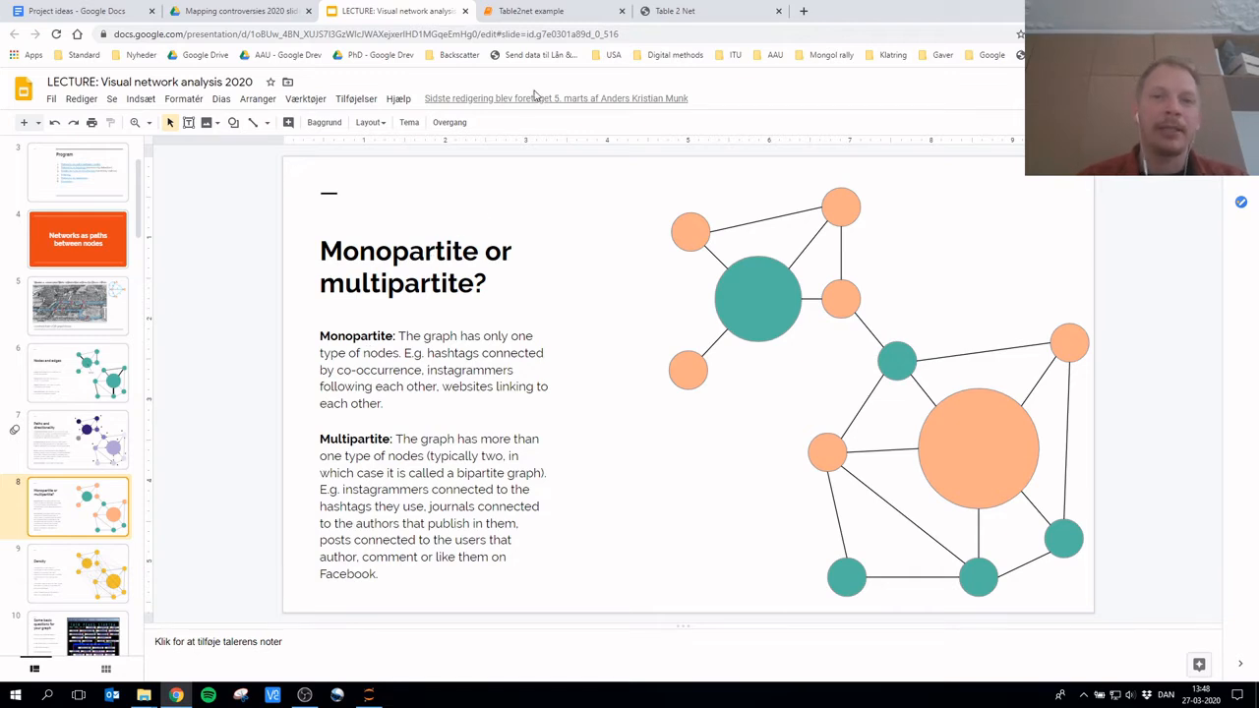
pyautogui.click(662, 8)
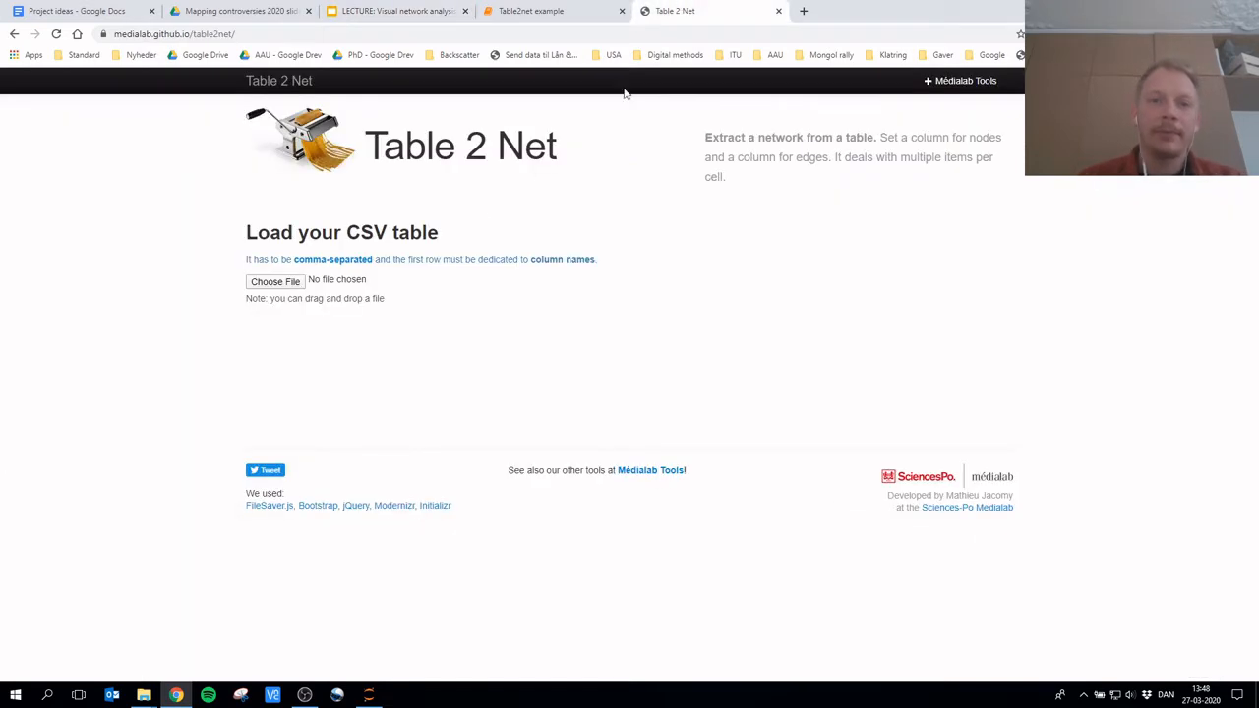
# Load the 5000_imdb_movies CSV file into Table 2 Net and check its table preview against the format requirements
pyautogui.click(266, 287)
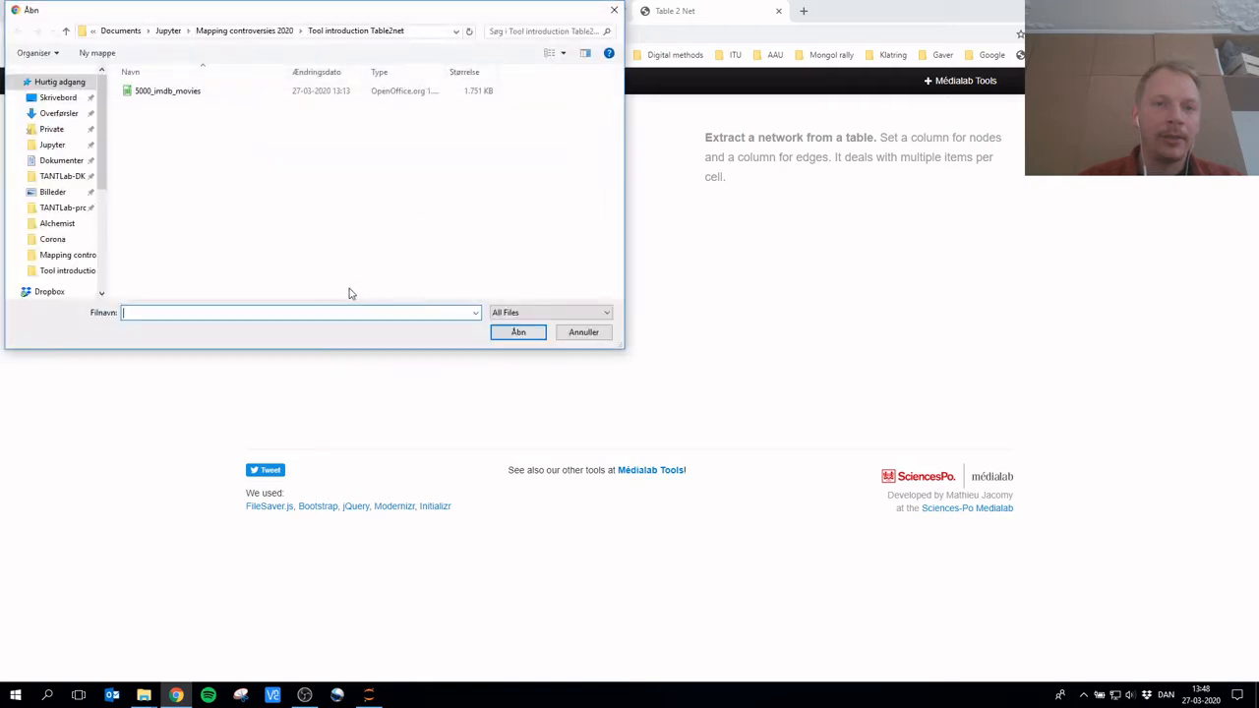
pyautogui.doubleClick(180, 91)
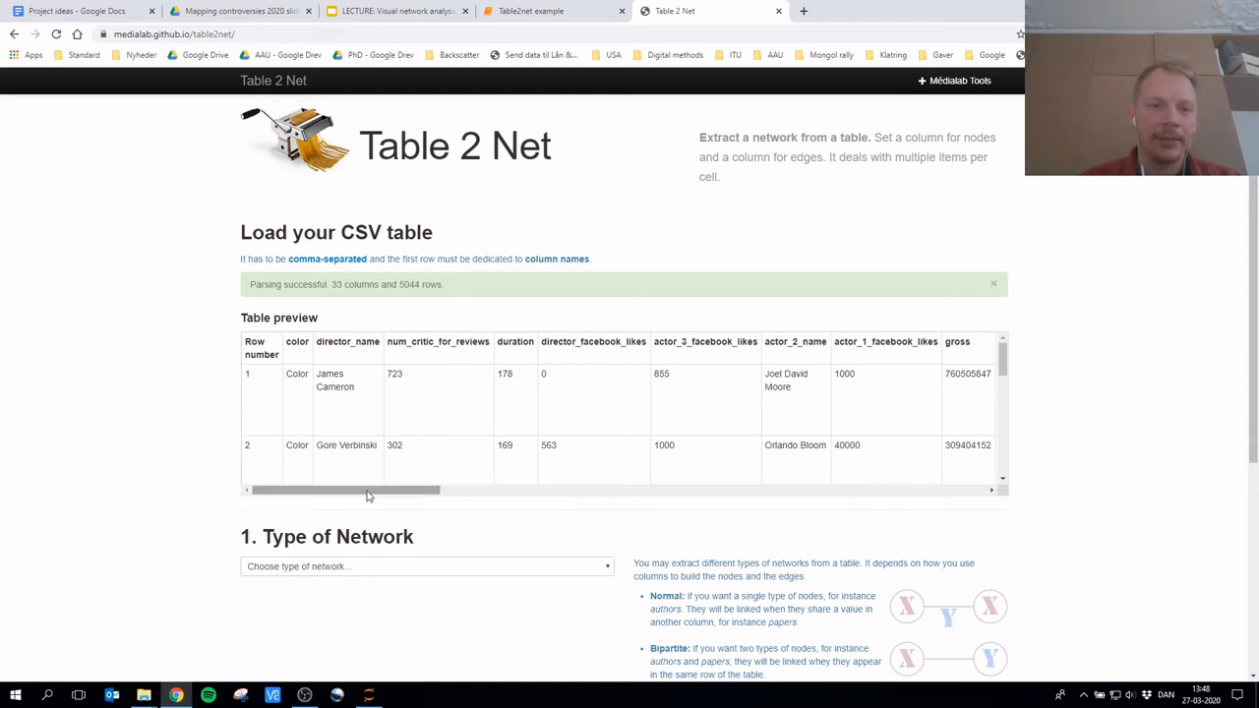
pyautogui.moveTo(368, 498); pyautogui.dragTo(298, 498)
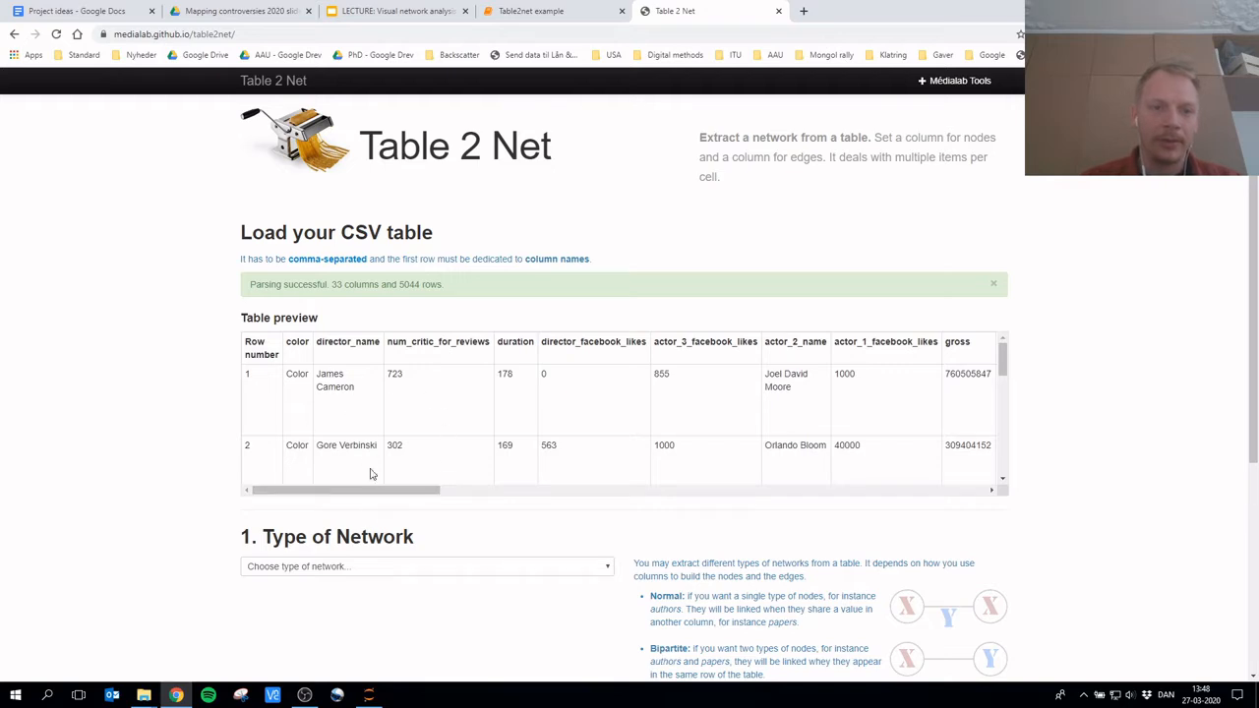
pyautogui.moveTo(380, 492); pyautogui.dragTo(424, 503)
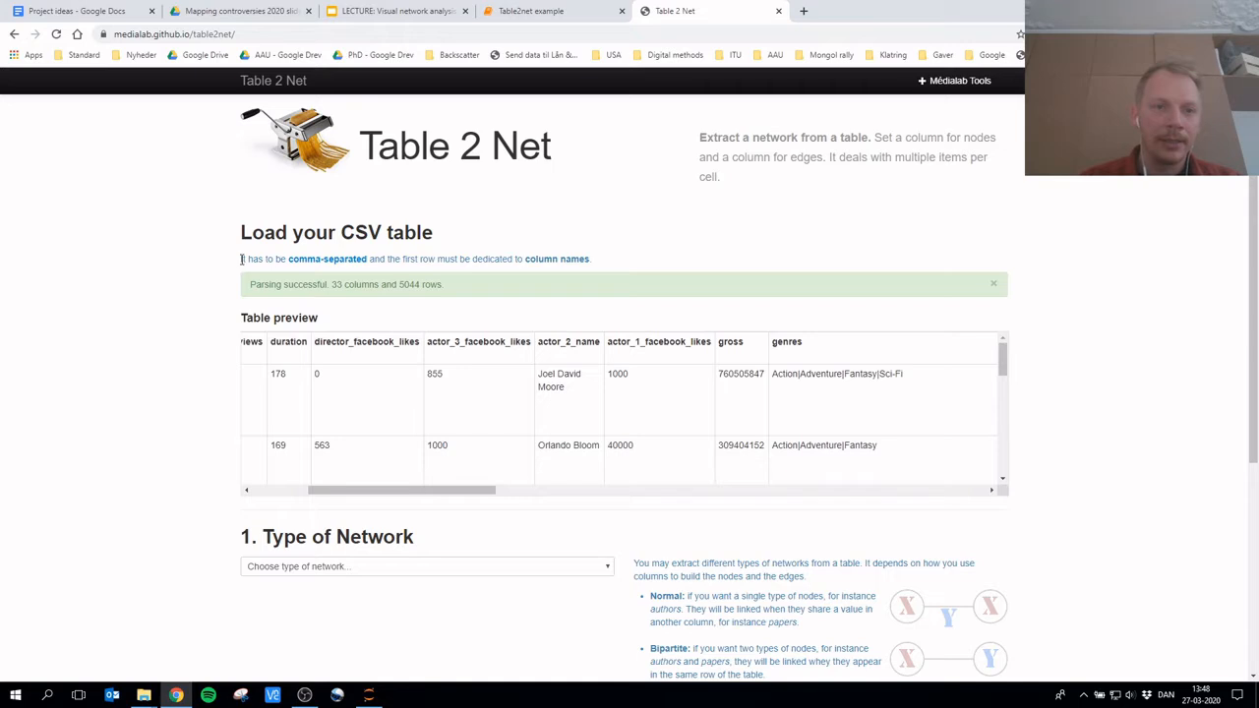
pyautogui.moveTo(242, 260); pyautogui.dragTo(429, 264)
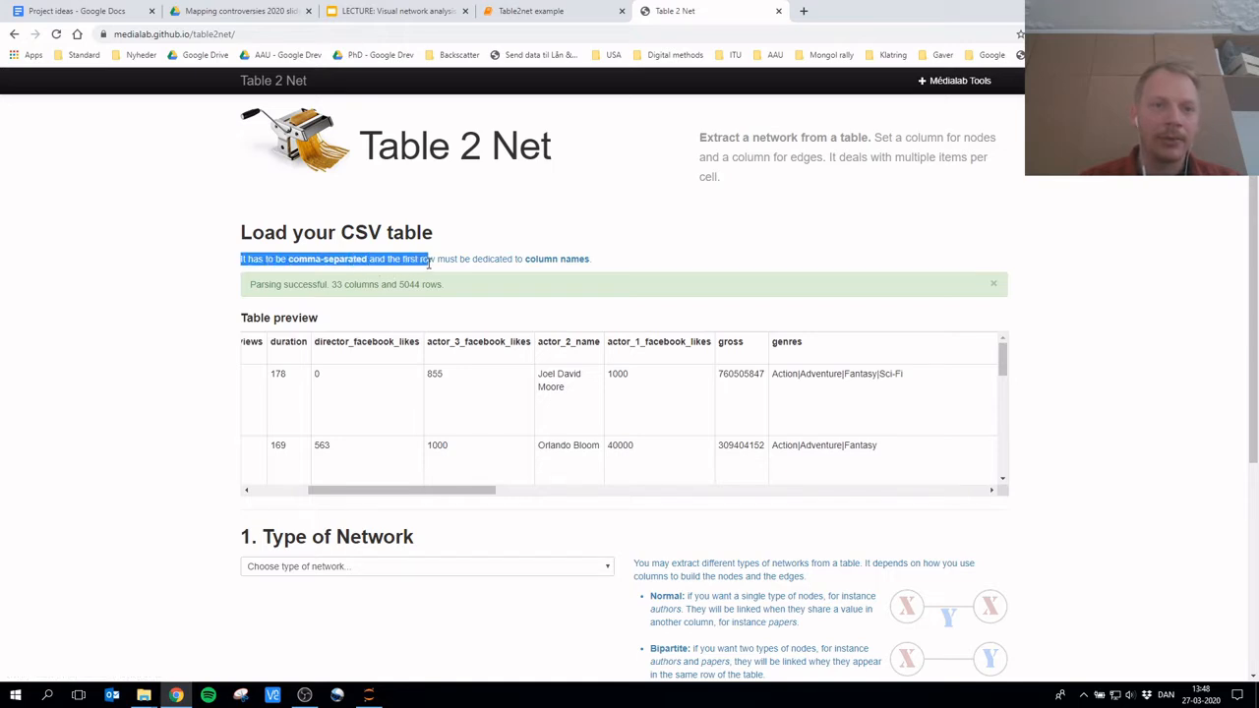
pyautogui.click(115, 311)
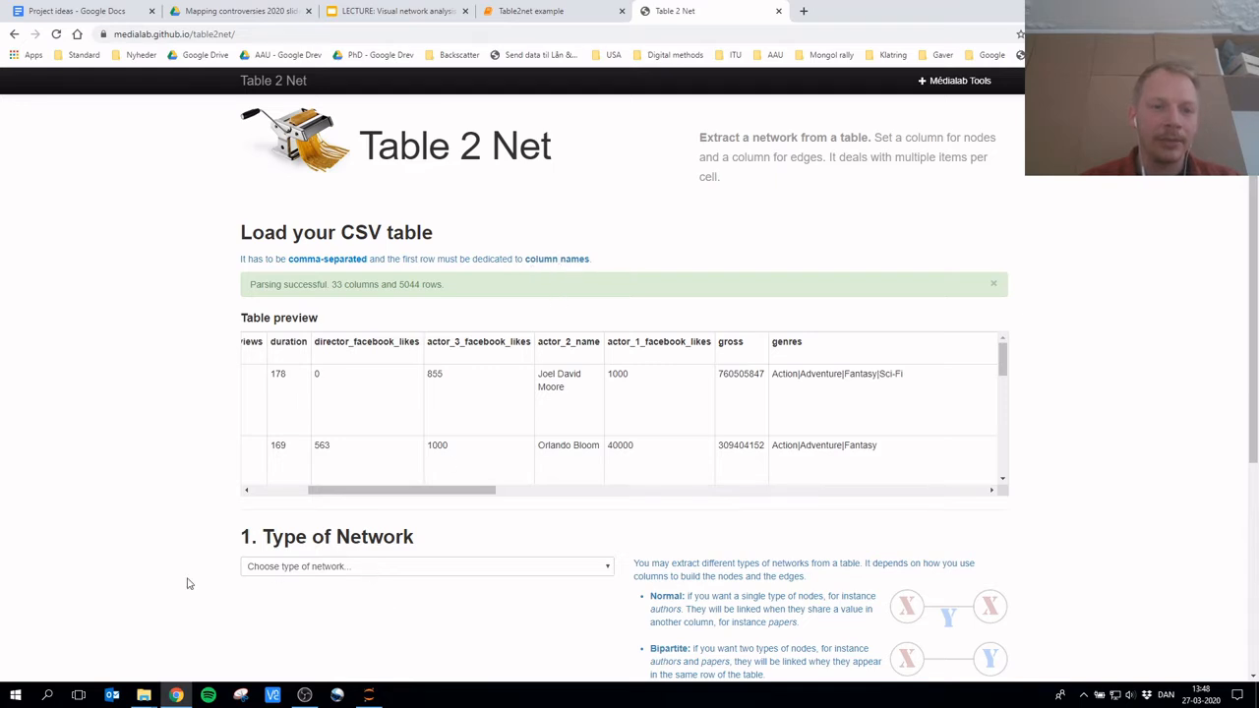
# Set the type of network to Bipartite (two types of nodes)
pyautogui.scroll(-1, 348, 492)
pyautogui.scroll(-1, 627, 509)
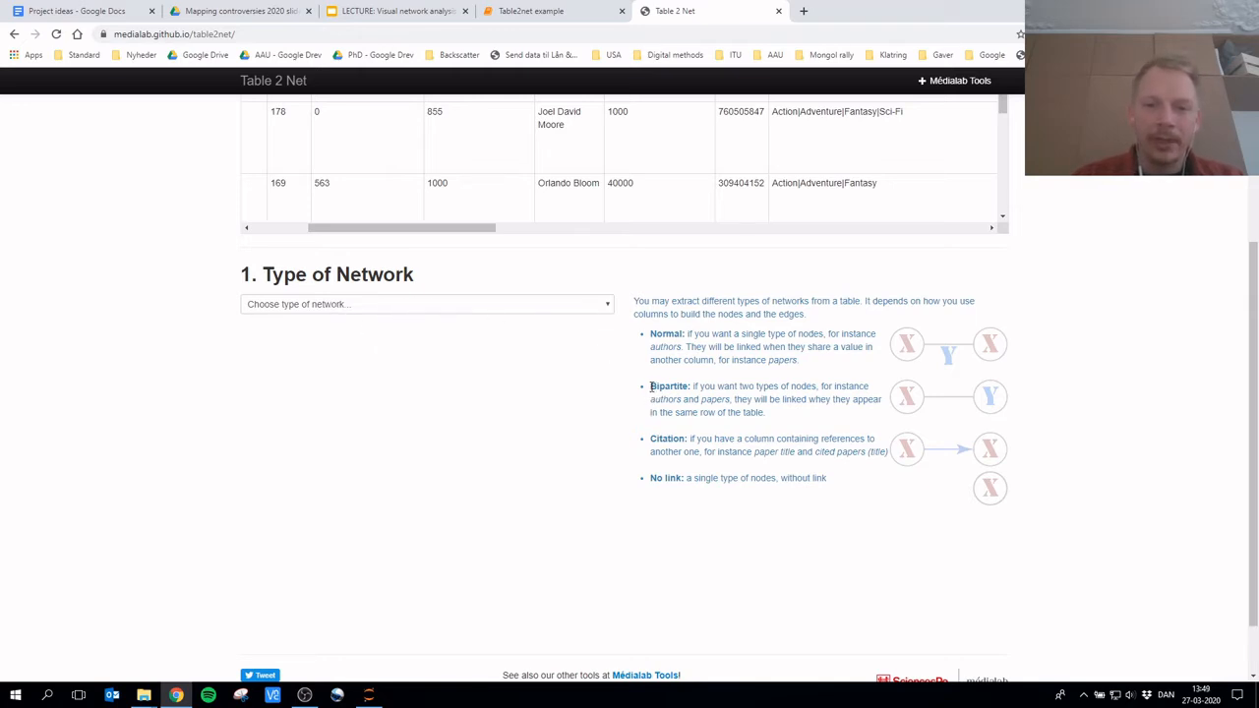
pyautogui.moveTo(650, 387); pyautogui.dragTo(691, 387)
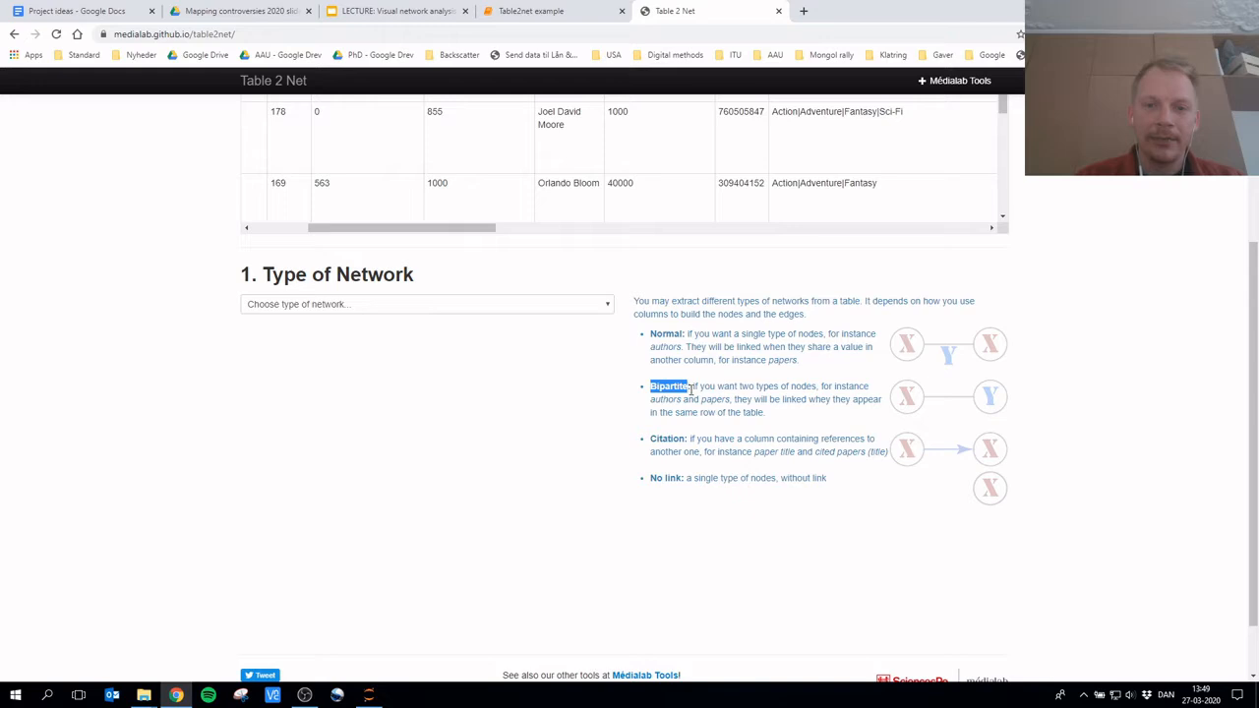
pyautogui.click(413, 307)
pyautogui.click(392, 344)
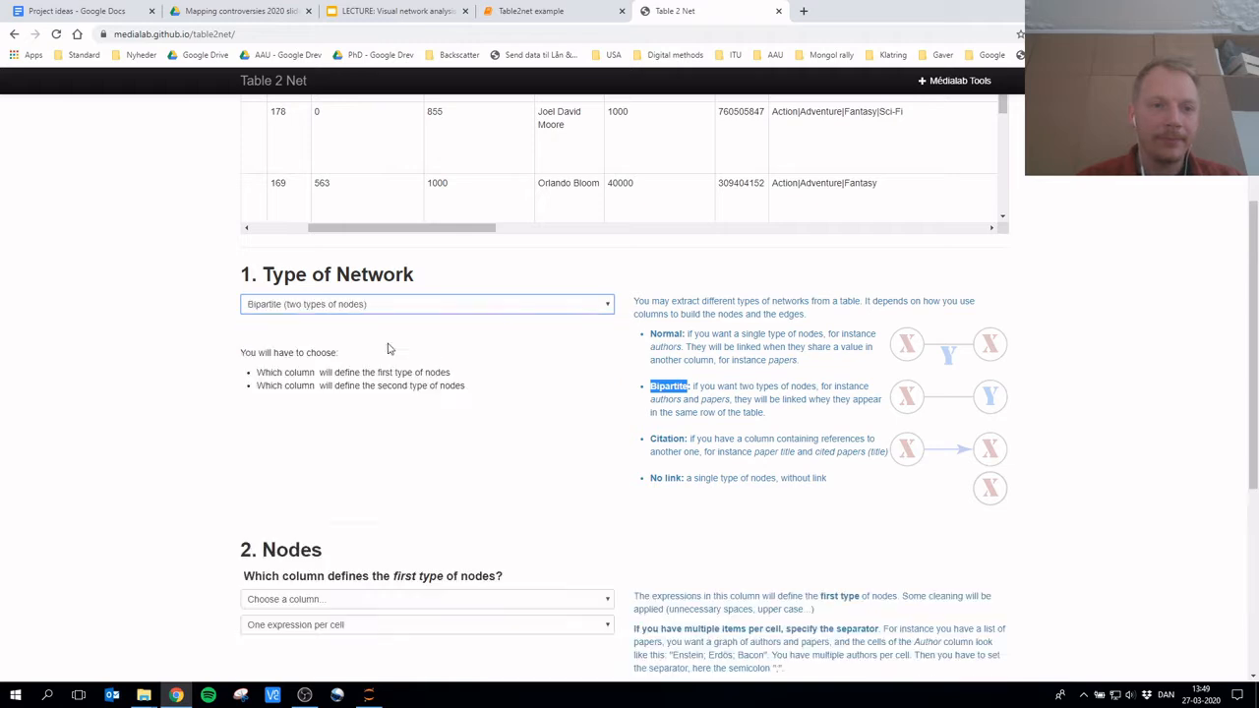
# Define the first type of nodes by the movie_title column, keeping one expression per cell, and check the sample nodes
pyautogui.scroll(-3, 98, 433)
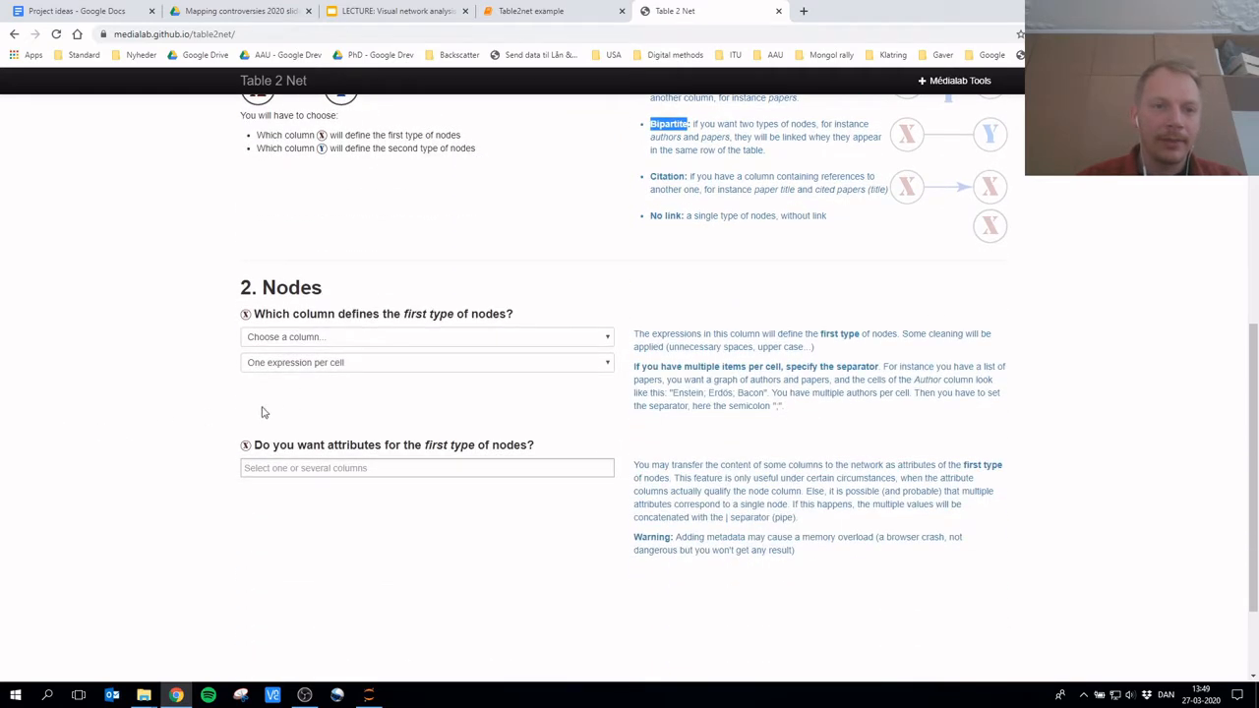
pyautogui.scroll(-2, 374, 331)
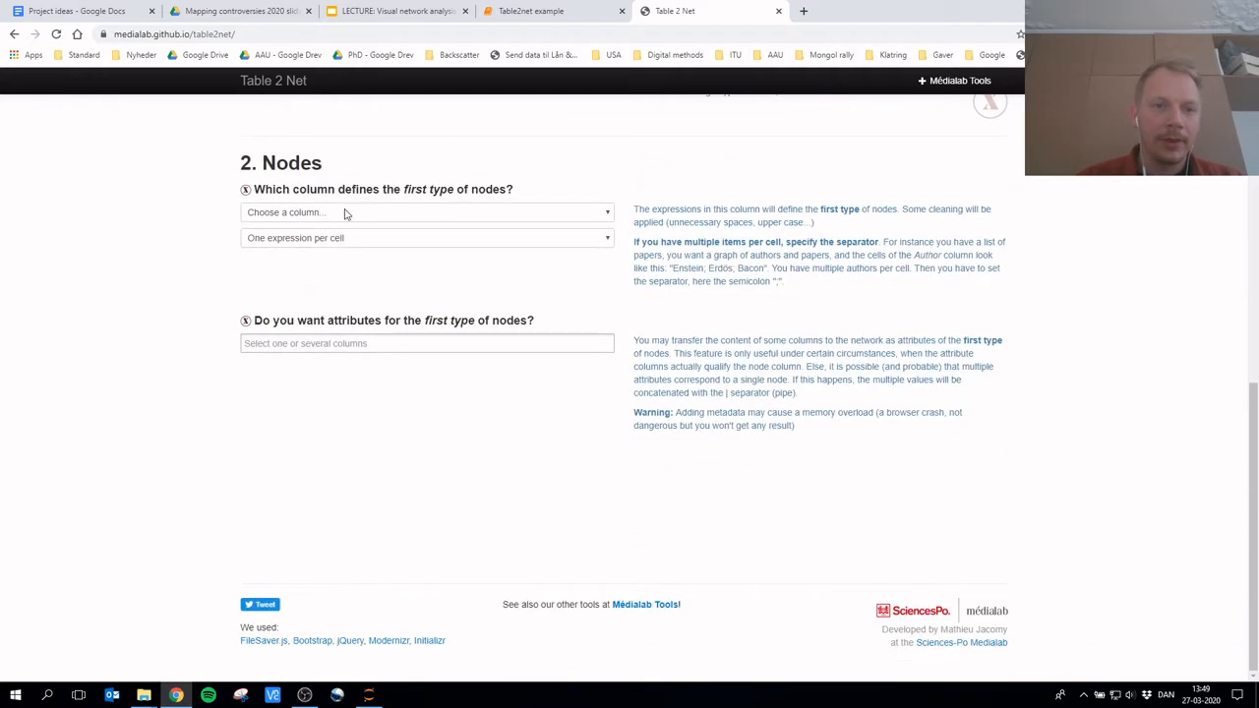
pyautogui.click(283, 215)
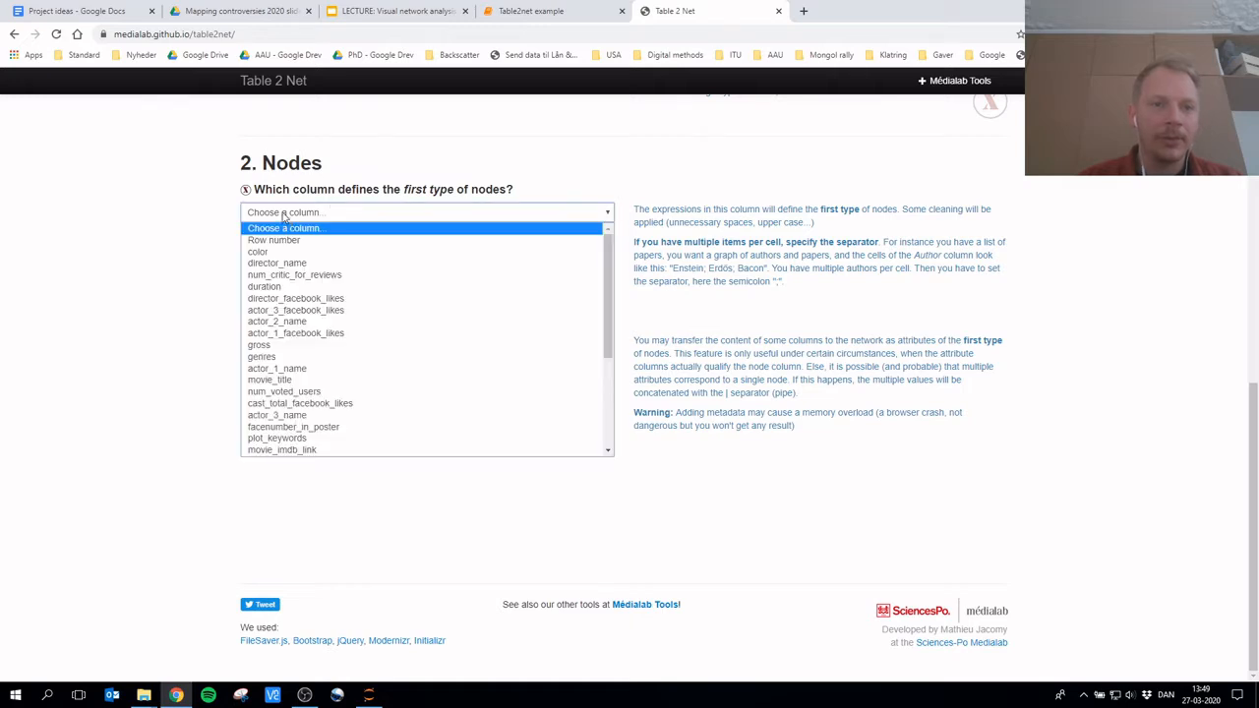
pyautogui.click(368, 380)
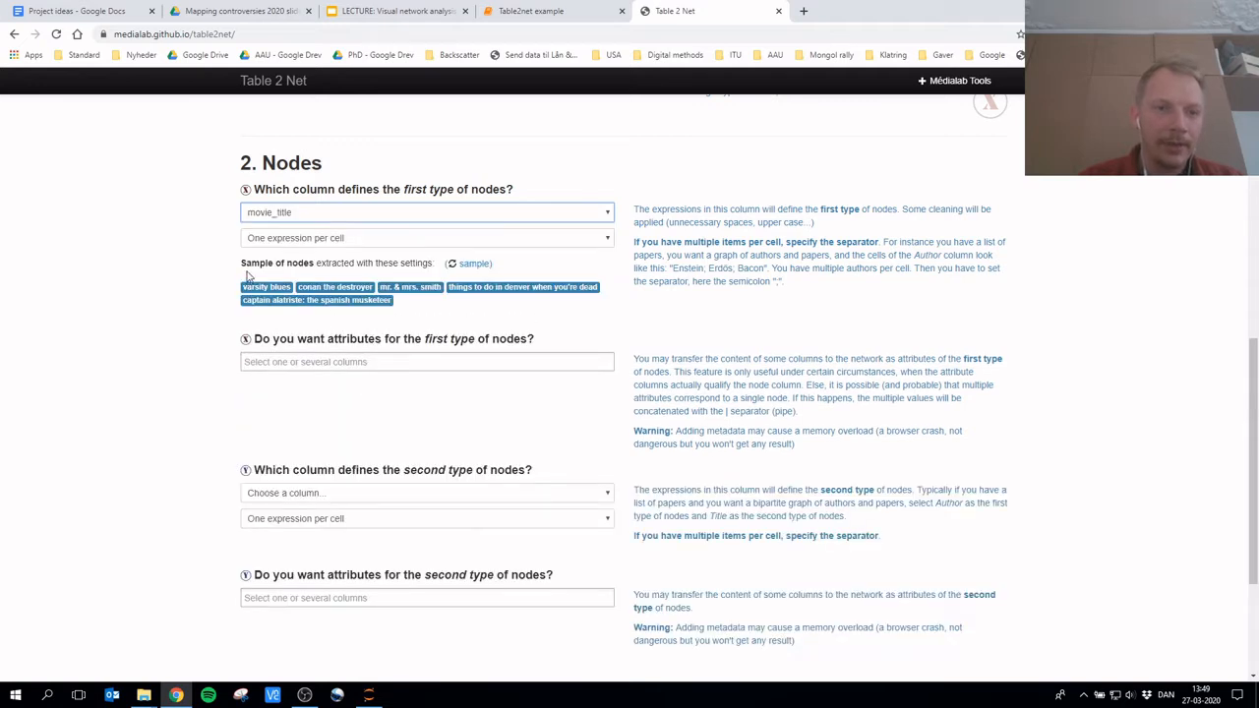
pyautogui.moveTo(243, 280); pyautogui.dragTo(600, 305)
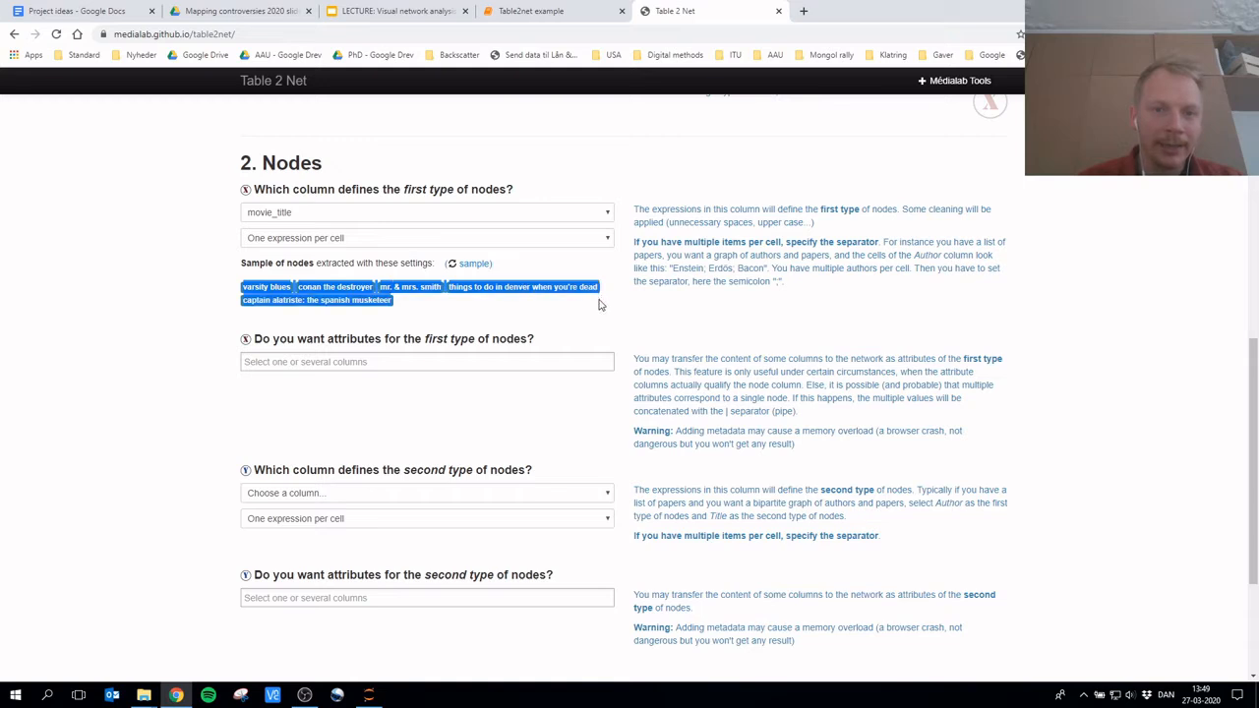
pyautogui.click(522, 313)
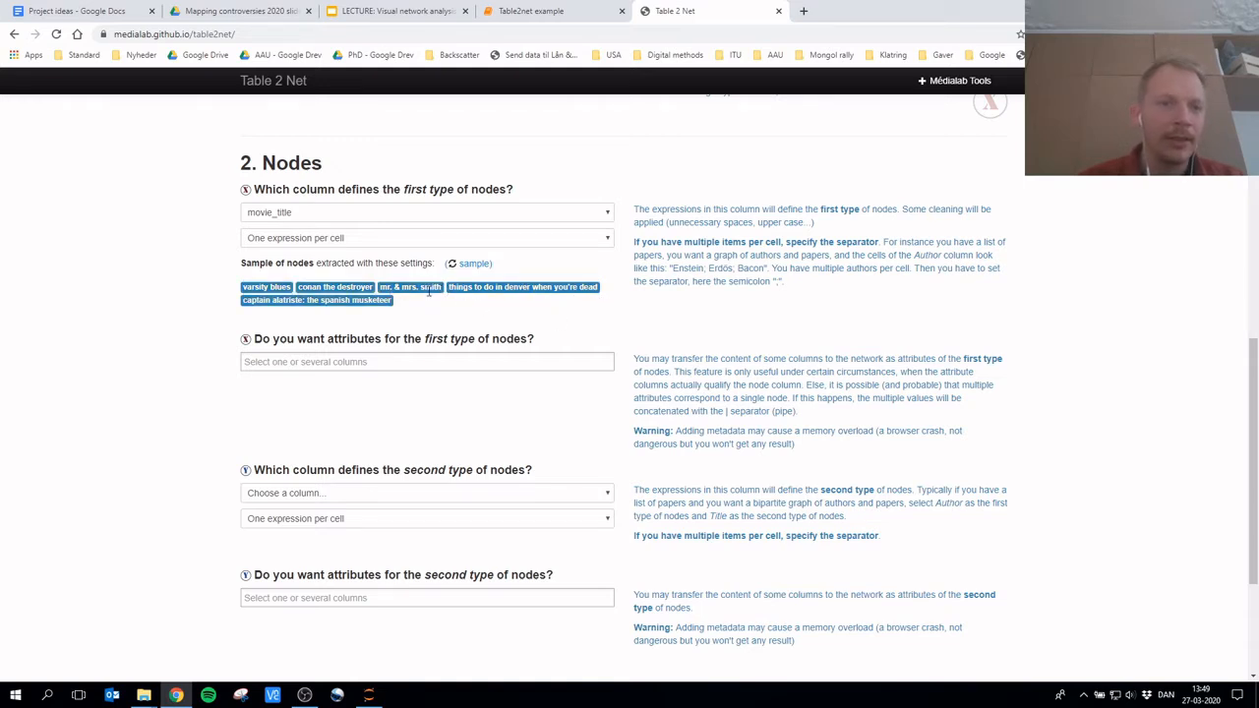
pyautogui.click(325, 241)
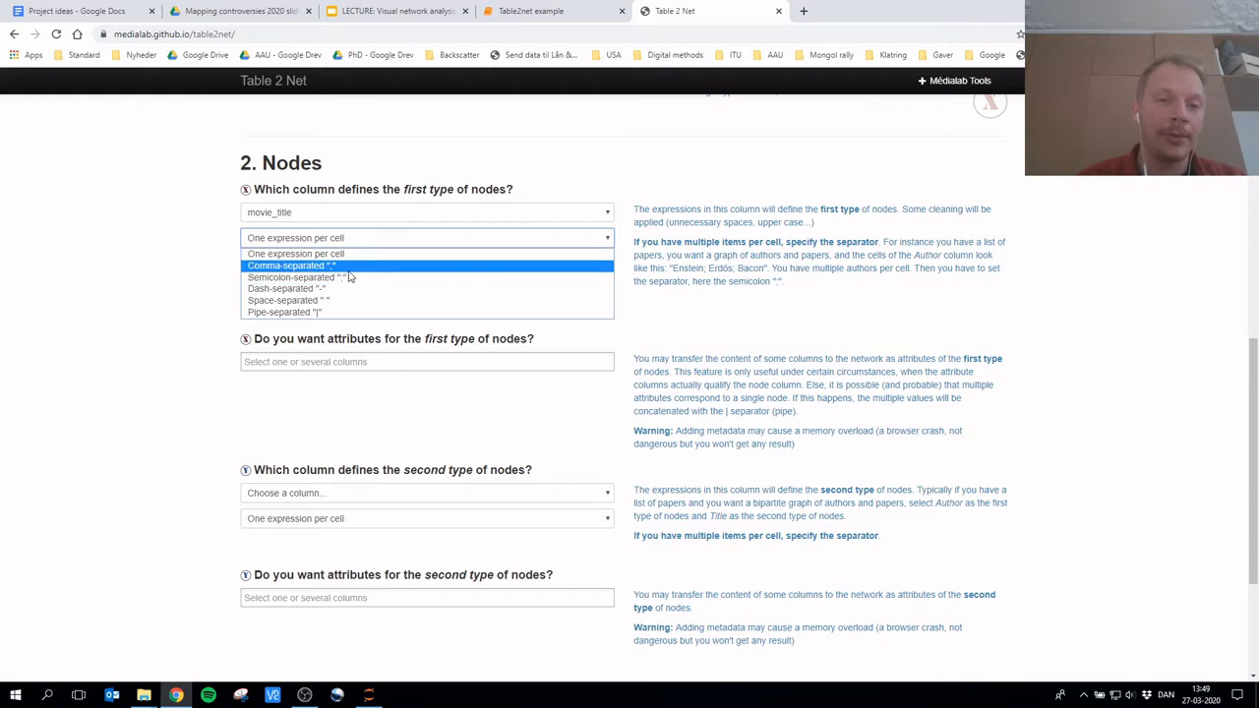
pyautogui.click(170, 338)
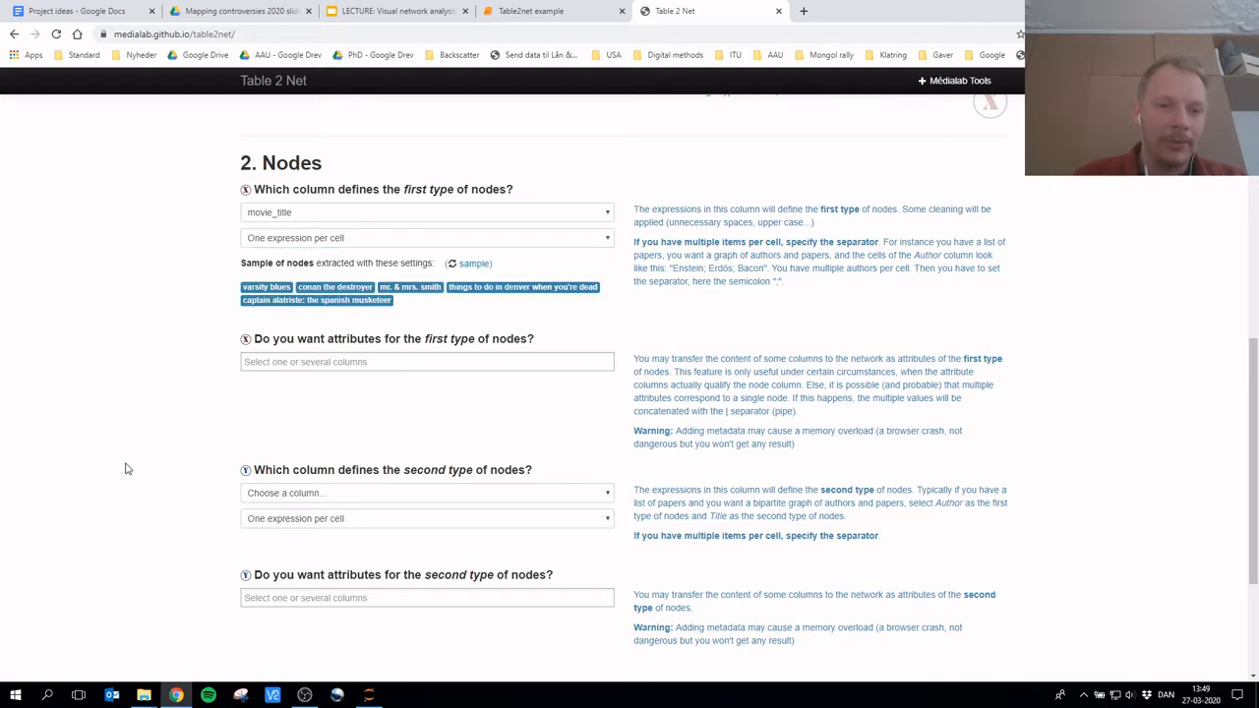
# Add the director_name and imdb_score columns as attributes for the first type of nodes
pyautogui.scroll(-3, 301, 466)
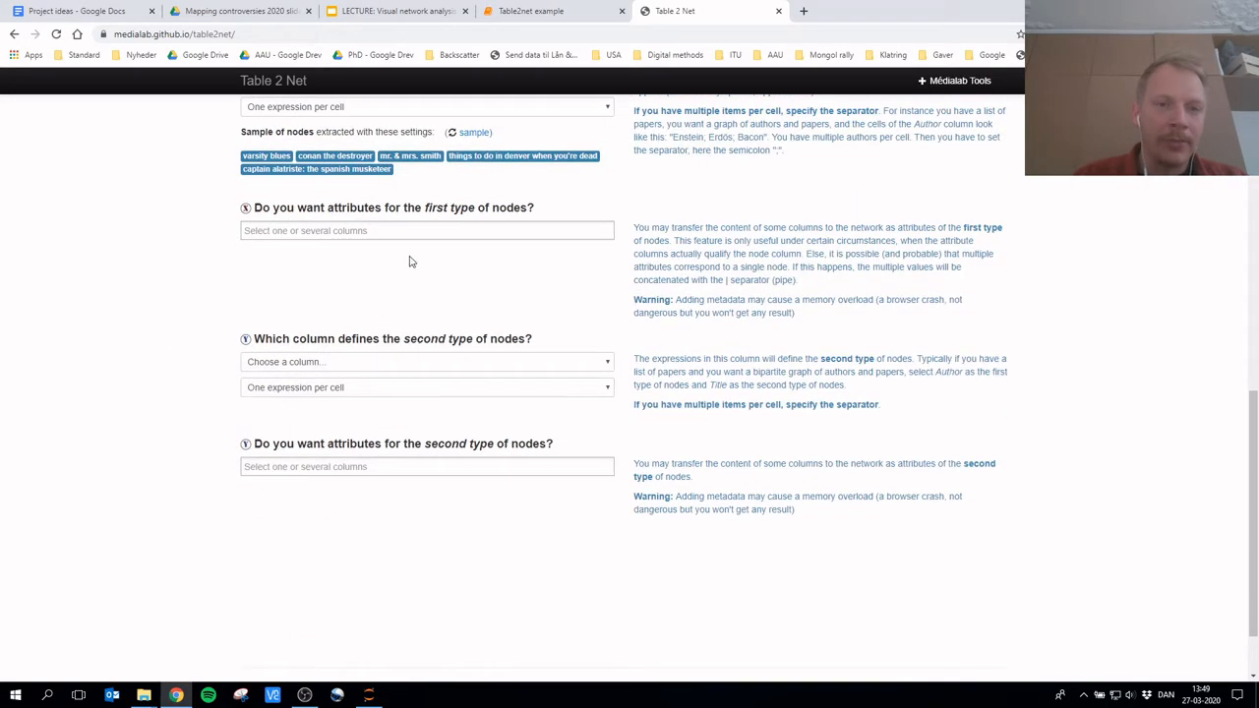
pyautogui.scroll(3, 360, 286)
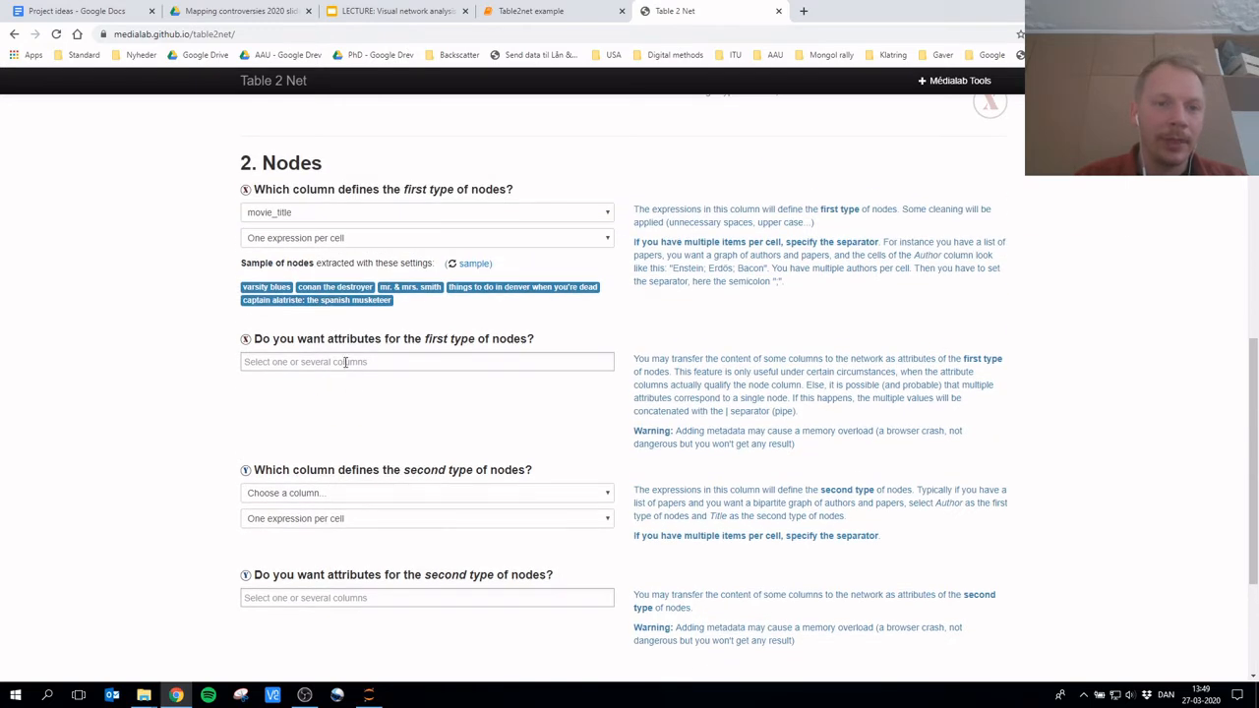
pyautogui.click(345, 363)
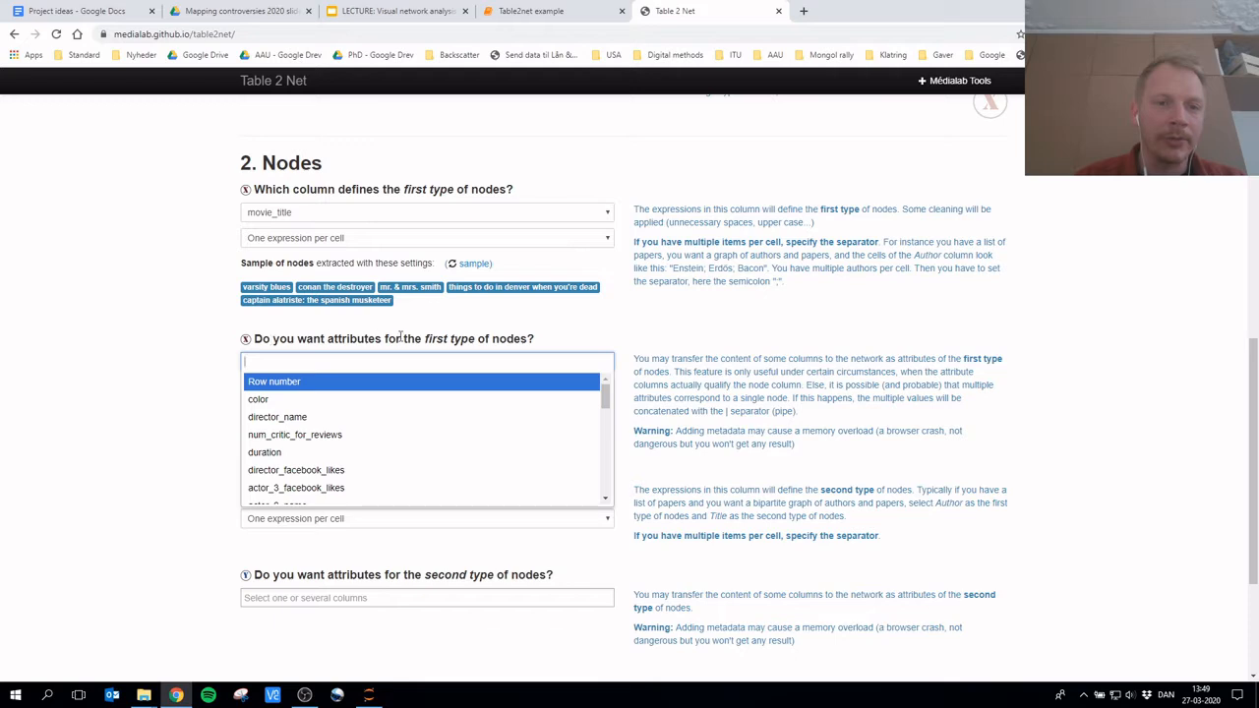
pyautogui.click(344, 417)
pyautogui.click(354, 362)
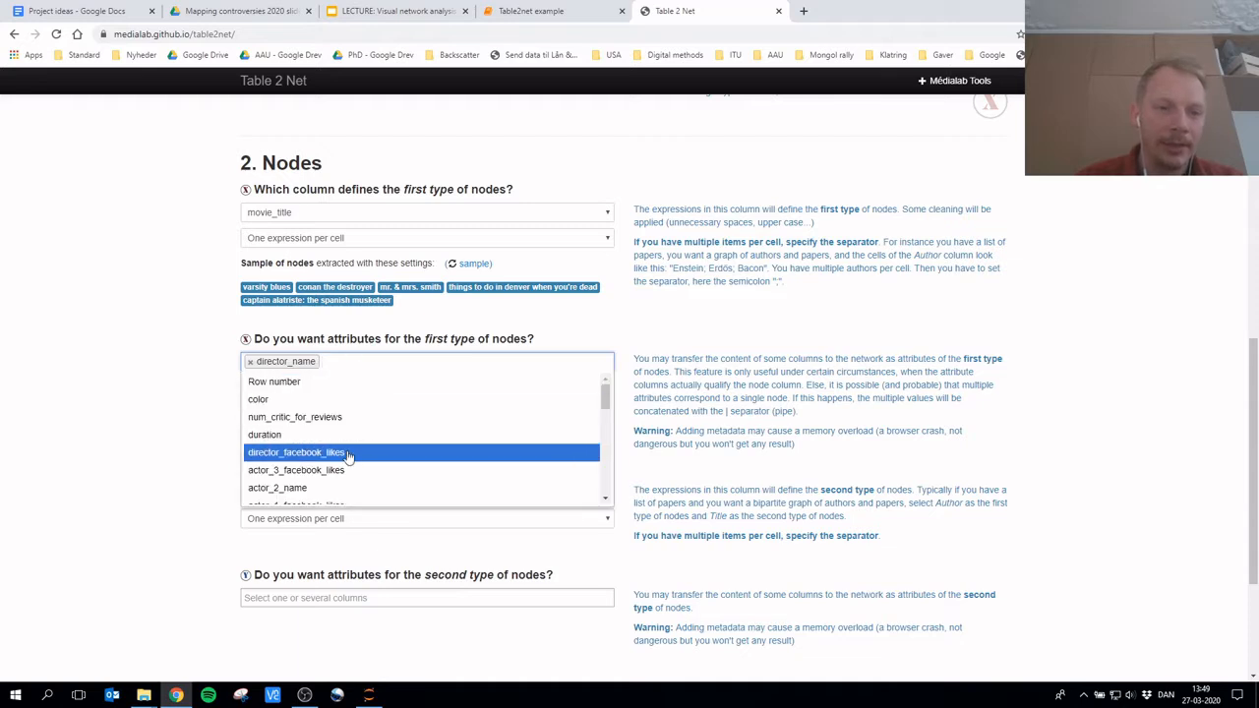
pyautogui.scroll(-3, 348, 452)
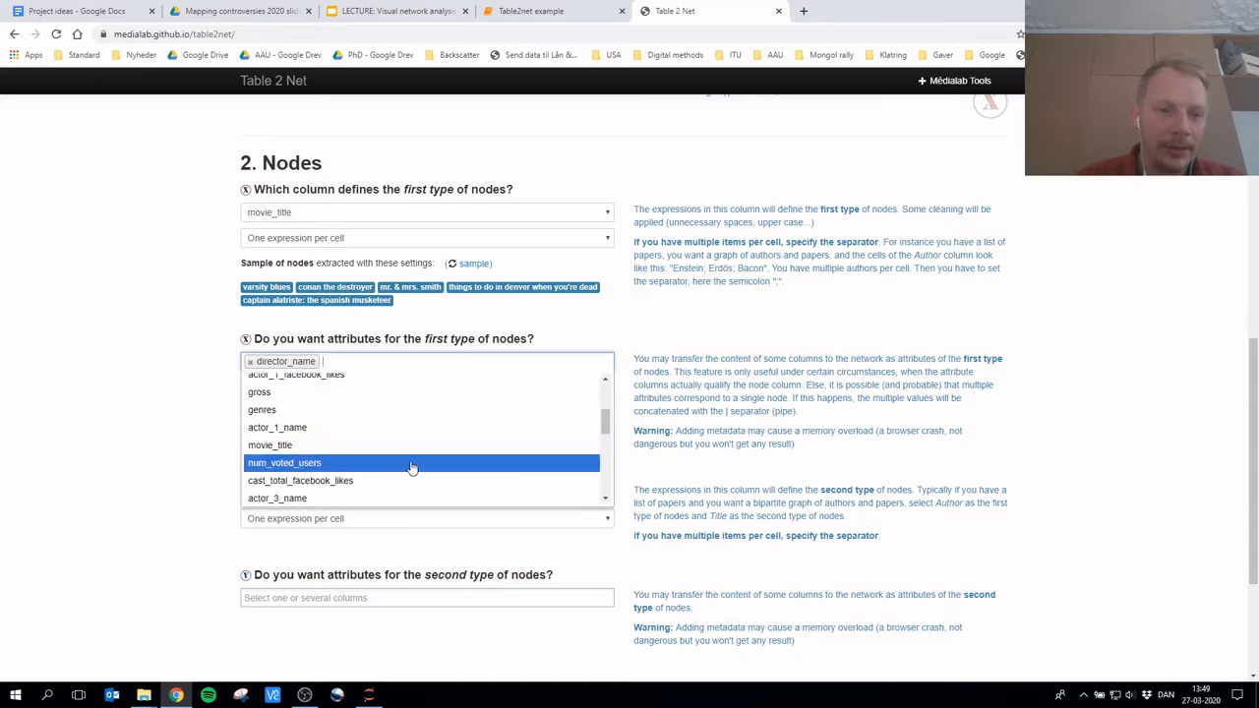
pyautogui.scroll(-2, 349, 473)
pyautogui.scroll(-2, 349, 472)
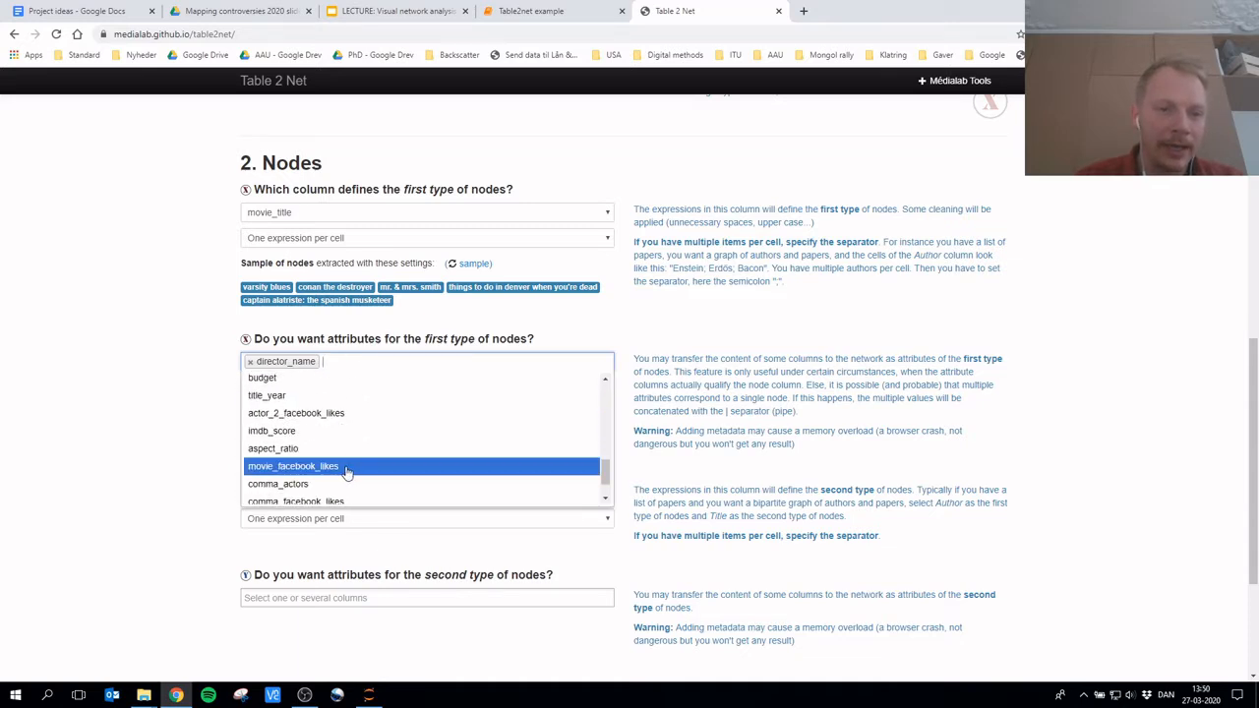
pyautogui.click(346, 433)
# Add the language column as a further attribute for the first type of nodes
pyautogui.click(411, 365)
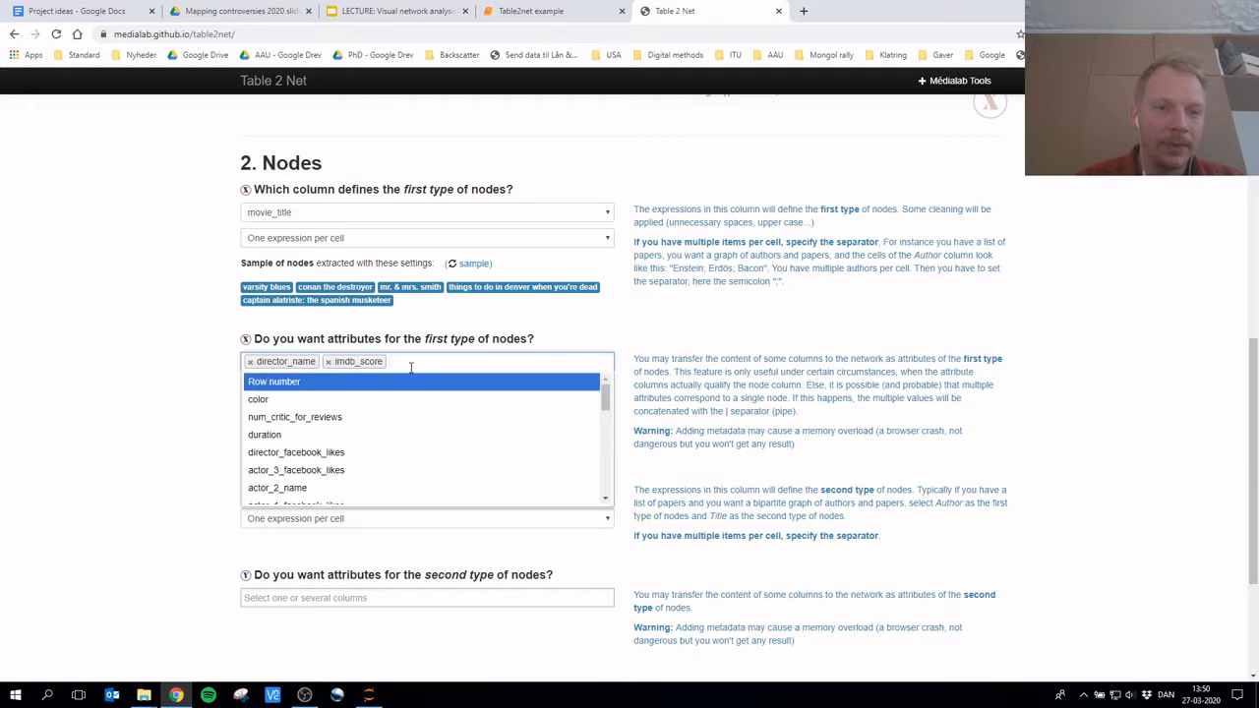
pyautogui.scroll(1, 351, 446)
pyautogui.scroll(-4, 340, 546)
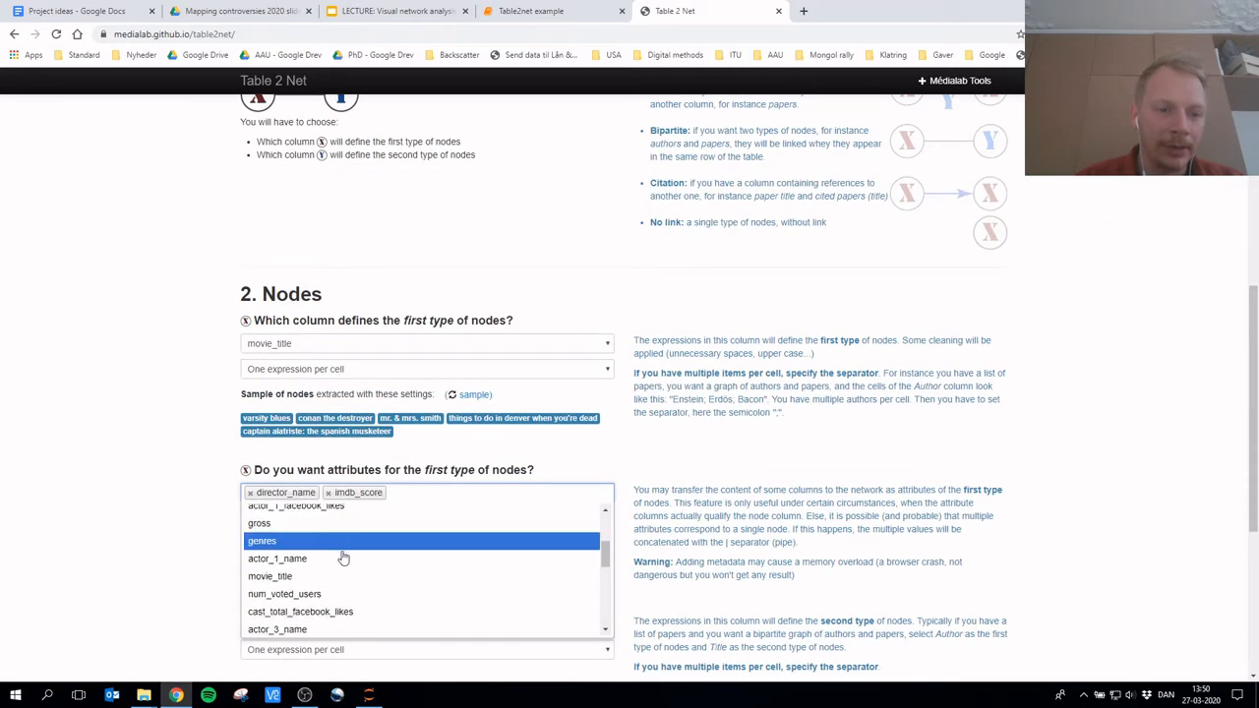
pyautogui.scroll(-1, 340, 565)
pyautogui.click(332, 587)
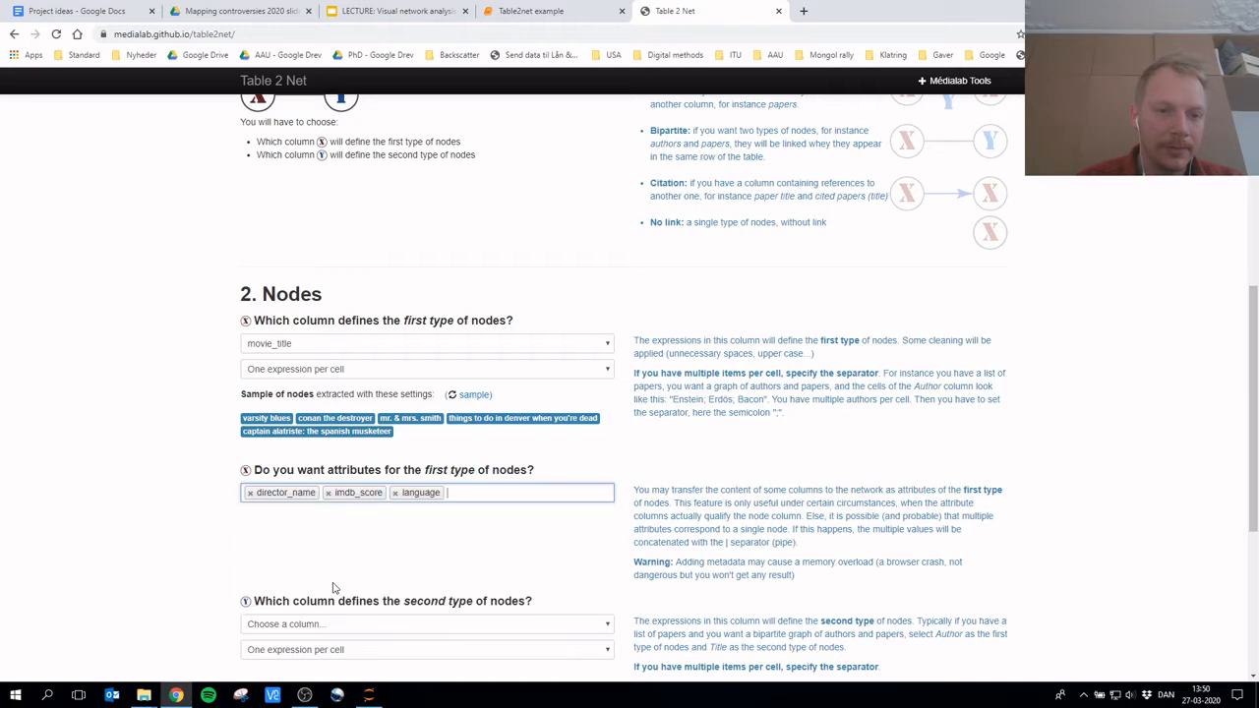
pyautogui.click(108, 468)
# Define the second type of nodes by the comma_actors column
pyautogui.scroll(-3, 121, 460)
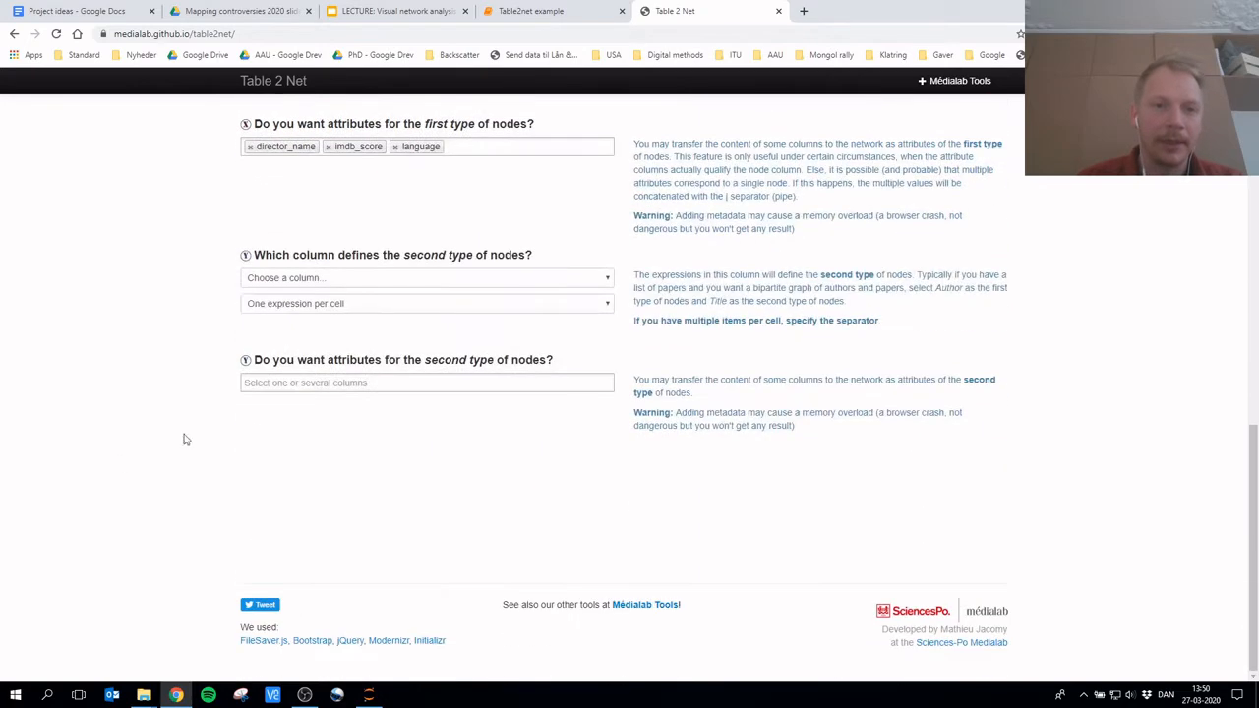
pyautogui.click(439, 278)
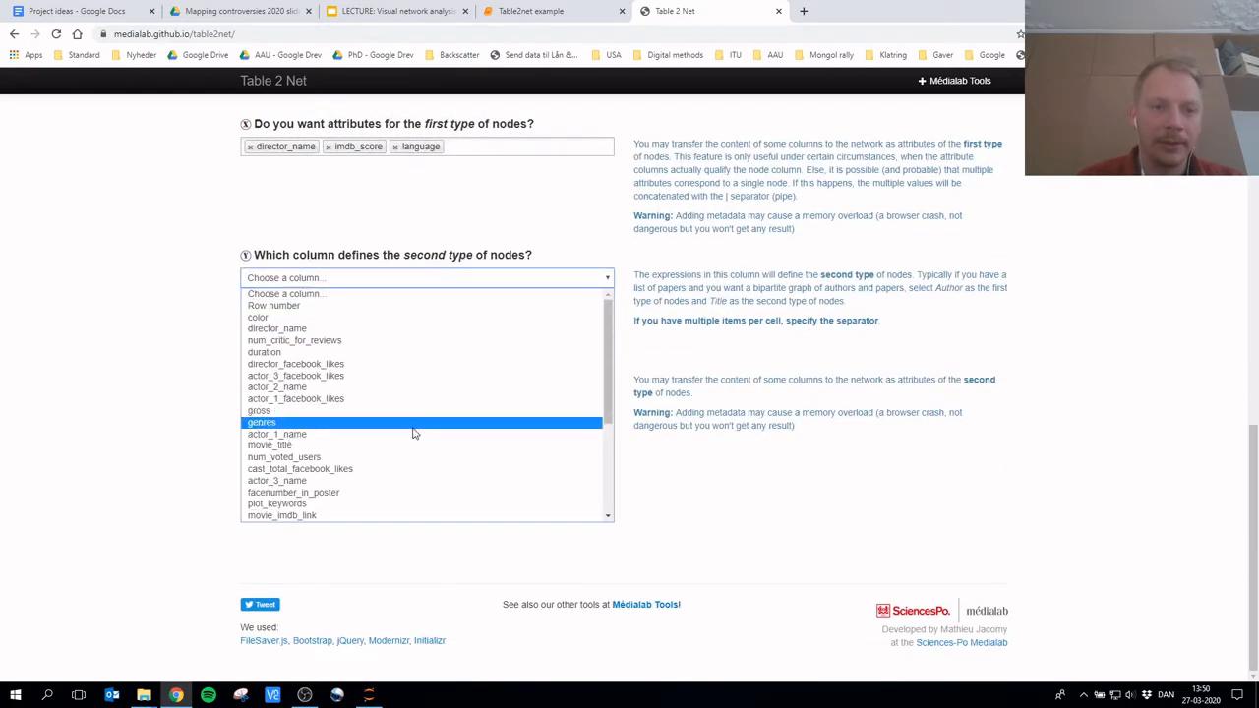
pyautogui.scroll(-2, 414, 436)
pyautogui.scroll(2, 414, 435)
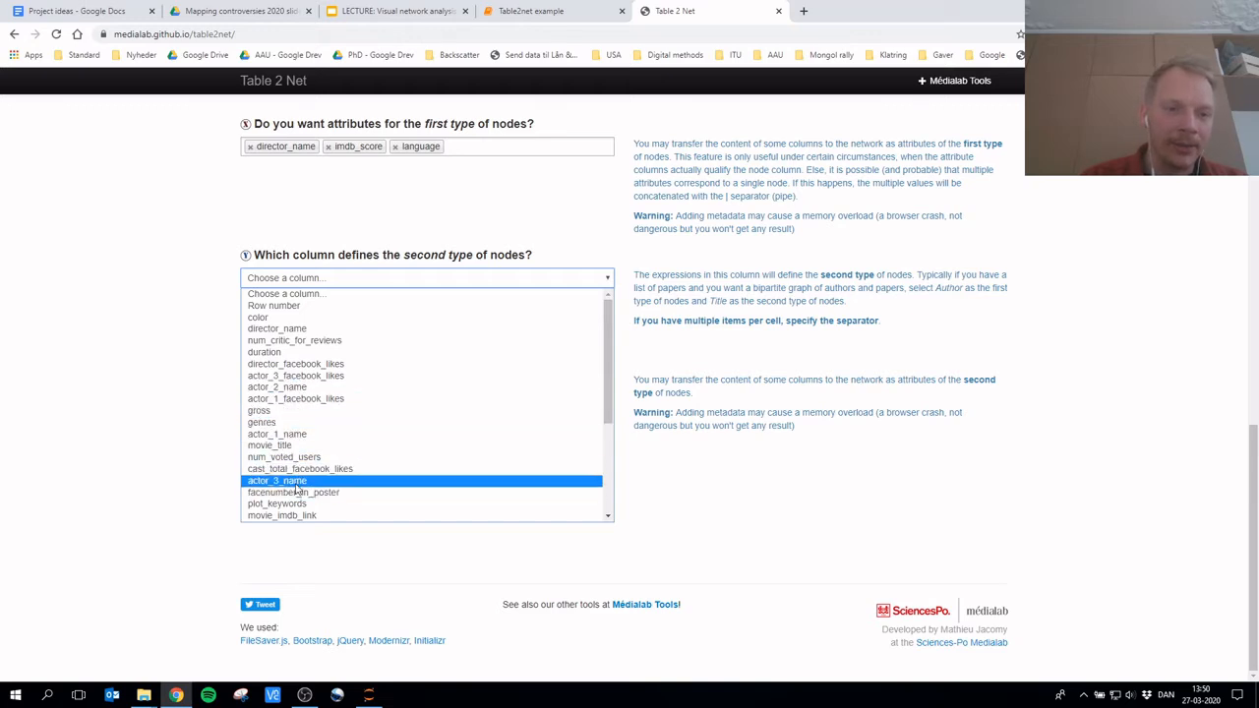
pyautogui.scroll(-3, 318, 449)
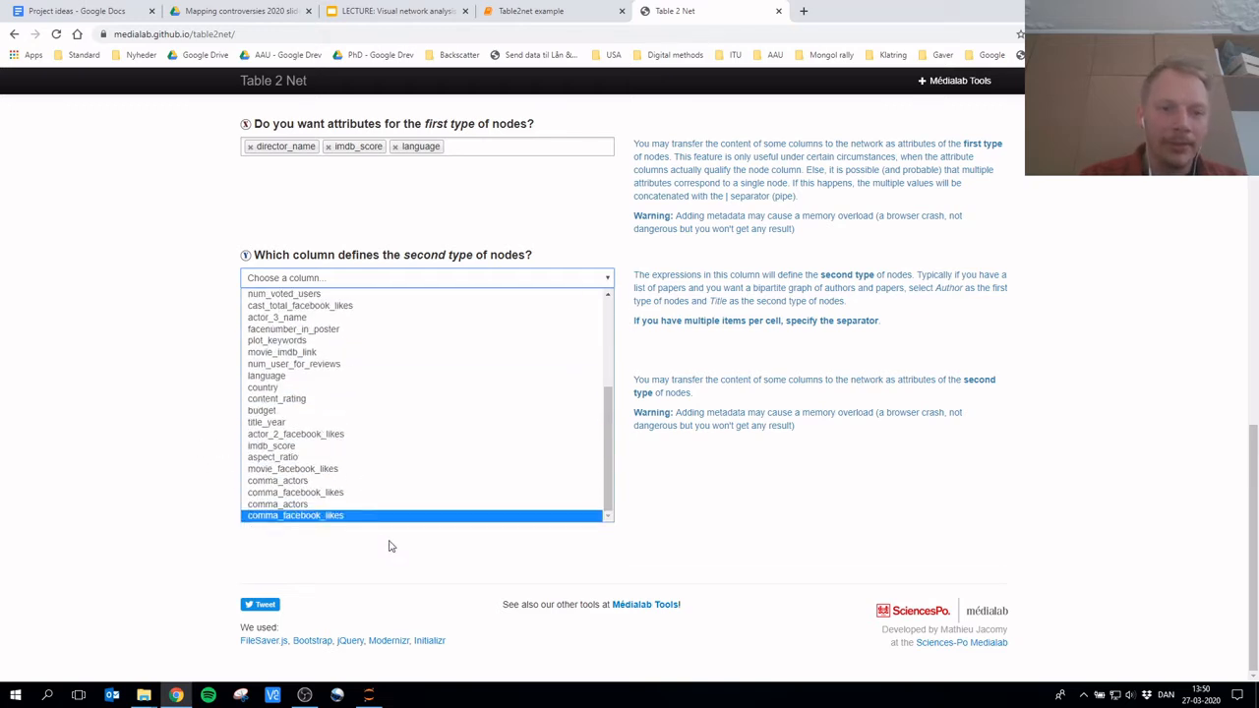
pyautogui.click(319, 483)
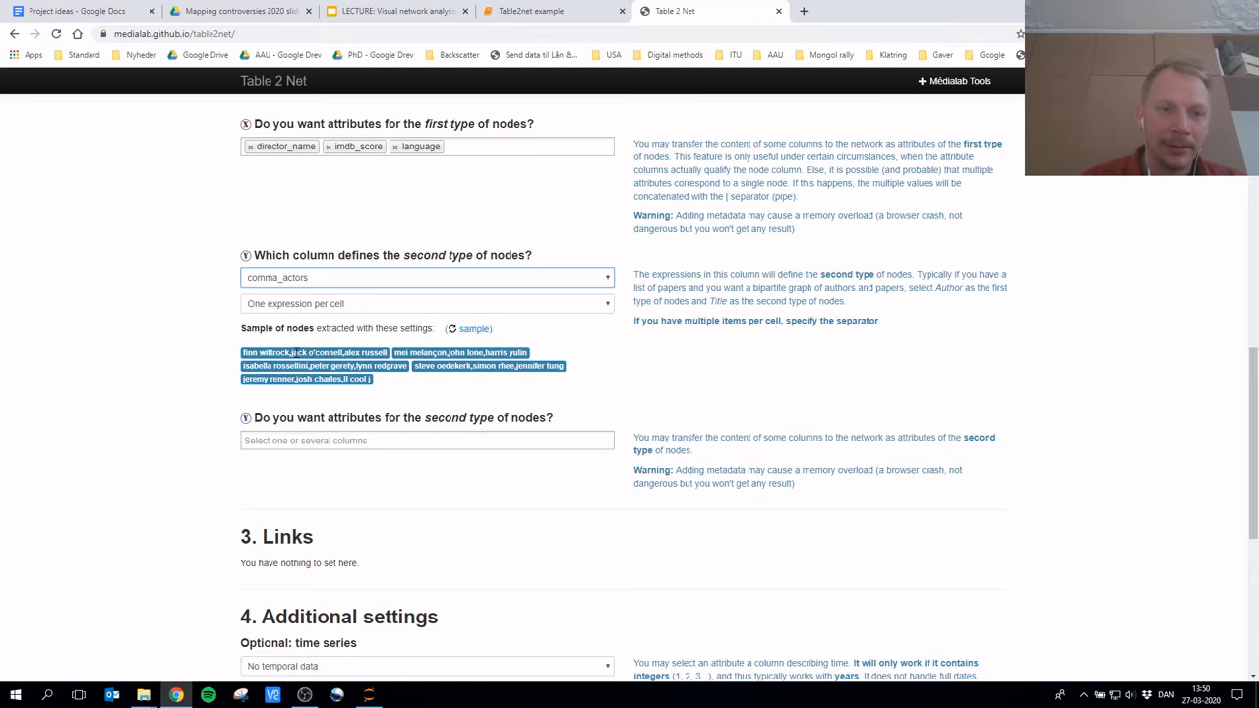
# Set the second type of nodes to comma-separated expressions and check that the sample nodes are single actors
pyautogui.click(293, 353)
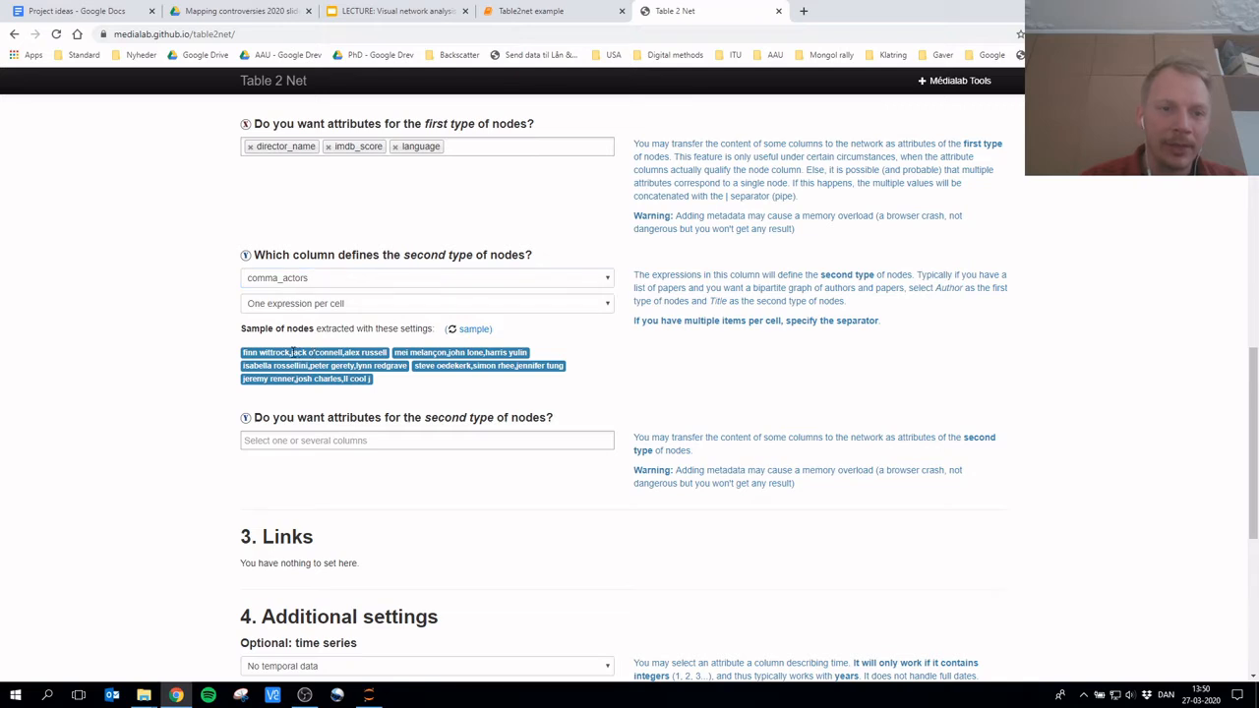
pyautogui.click(341, 305)
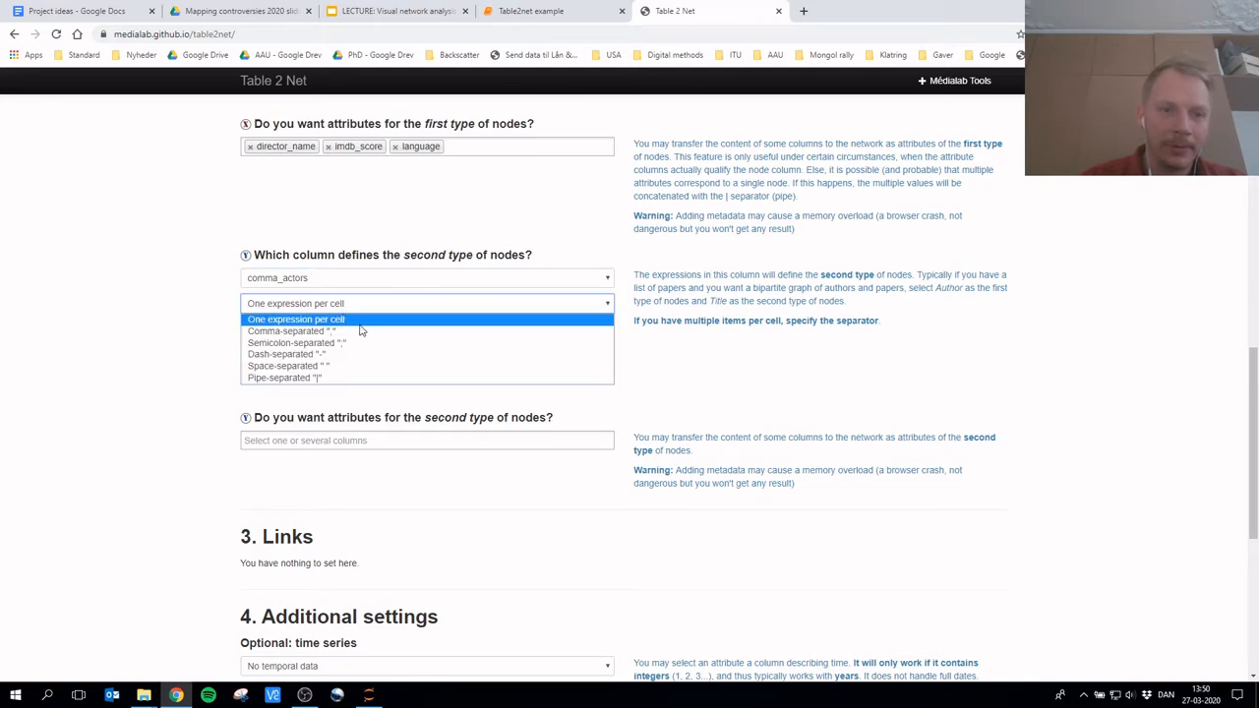
pyautogui.click(355, 332)
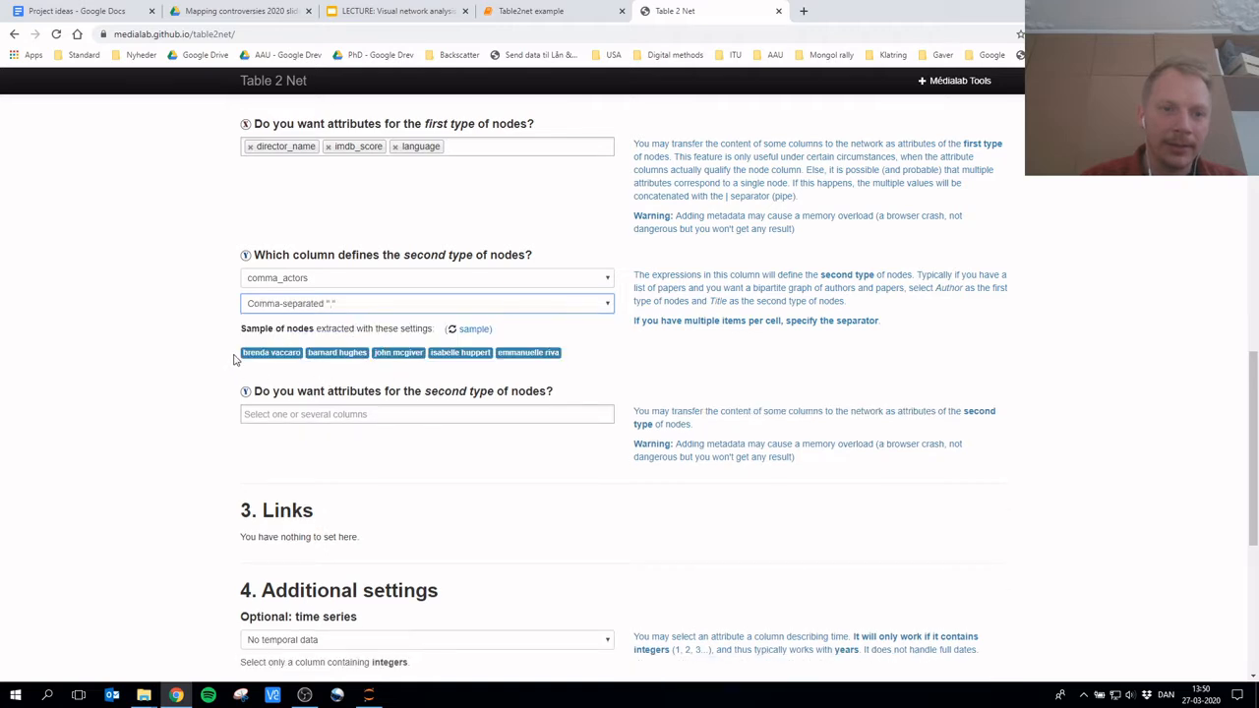
pyautogui.moveTo(239, 361); pyautogui.dragTo(278, 356)
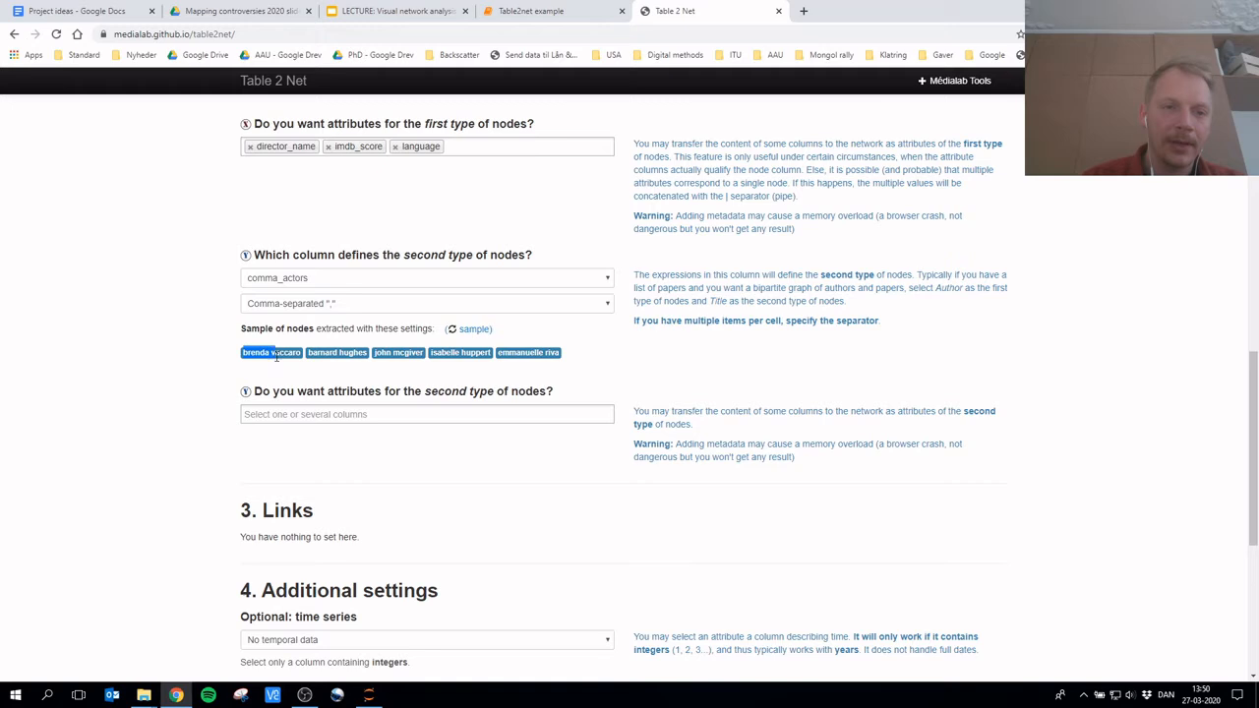
# Try the actor_1_name column for the second type of nodes and switch back to comma_actors
pyautogui.click(385, 309)
pyautogui.click(383, 284)
pyautogui.scroll(3, 382, 419)
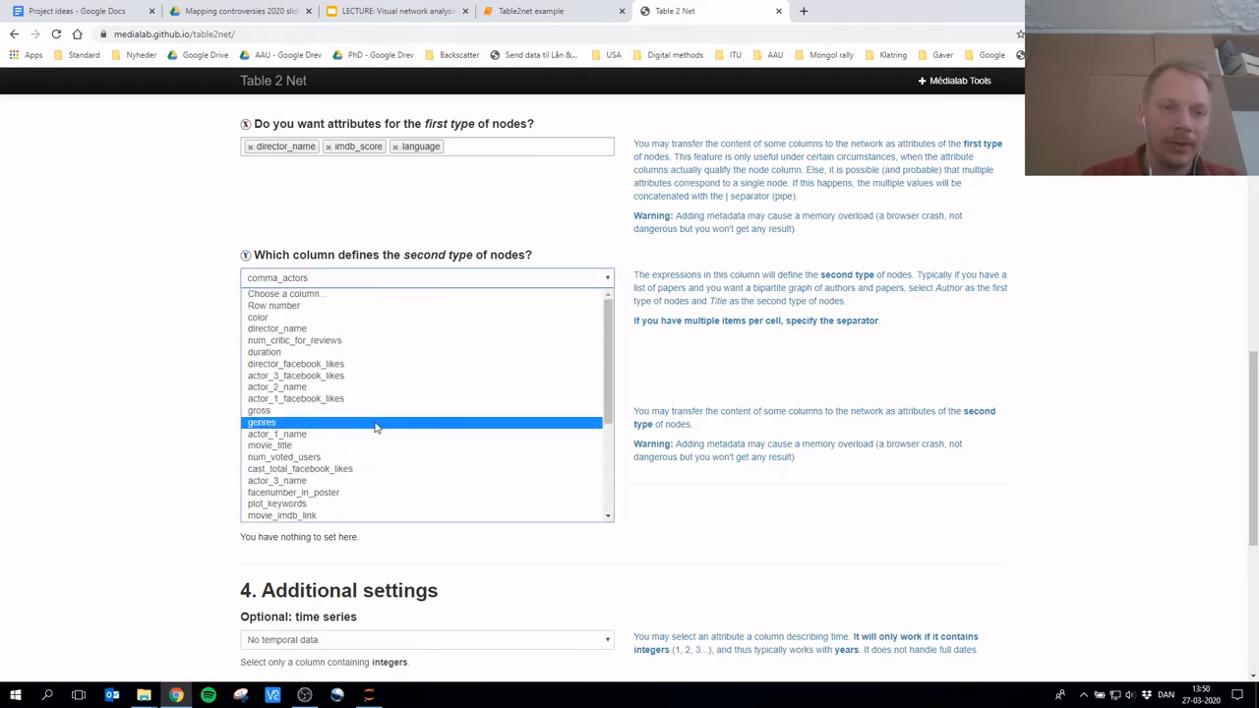
pyautogui.click(340, 436)
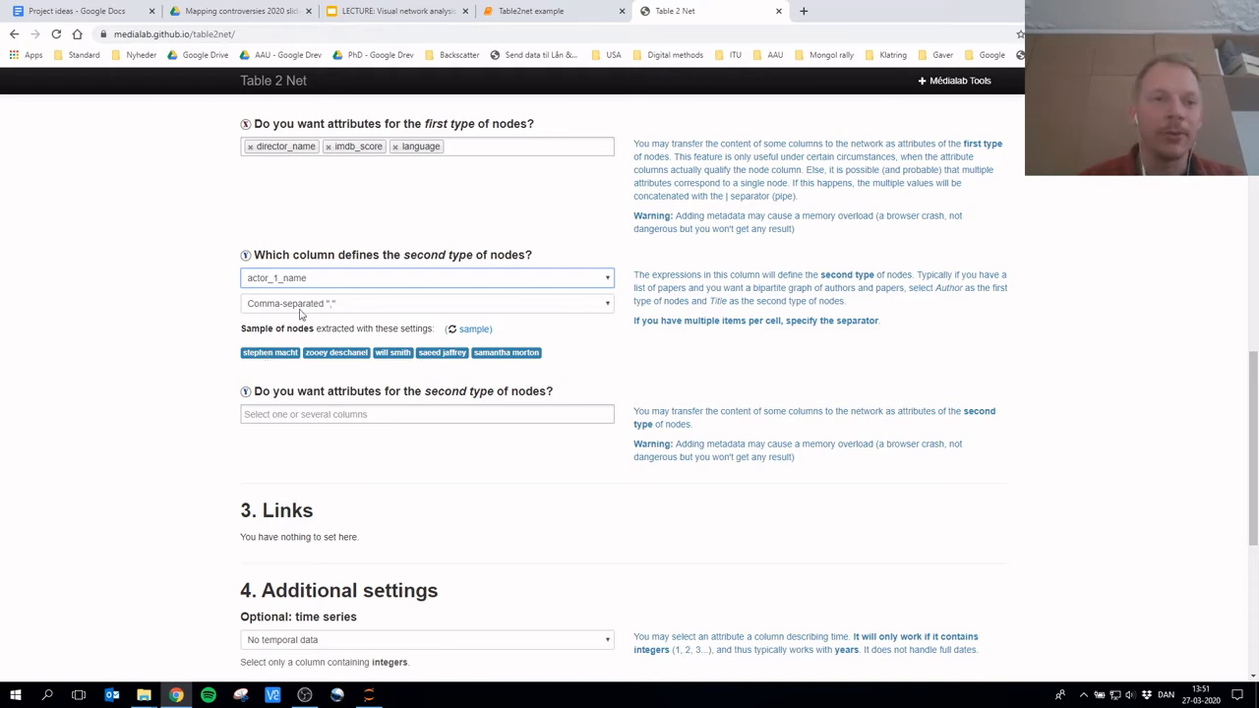
pyautogui.click(398, 282)
pyautogui.scroll(-3, 374, 473)
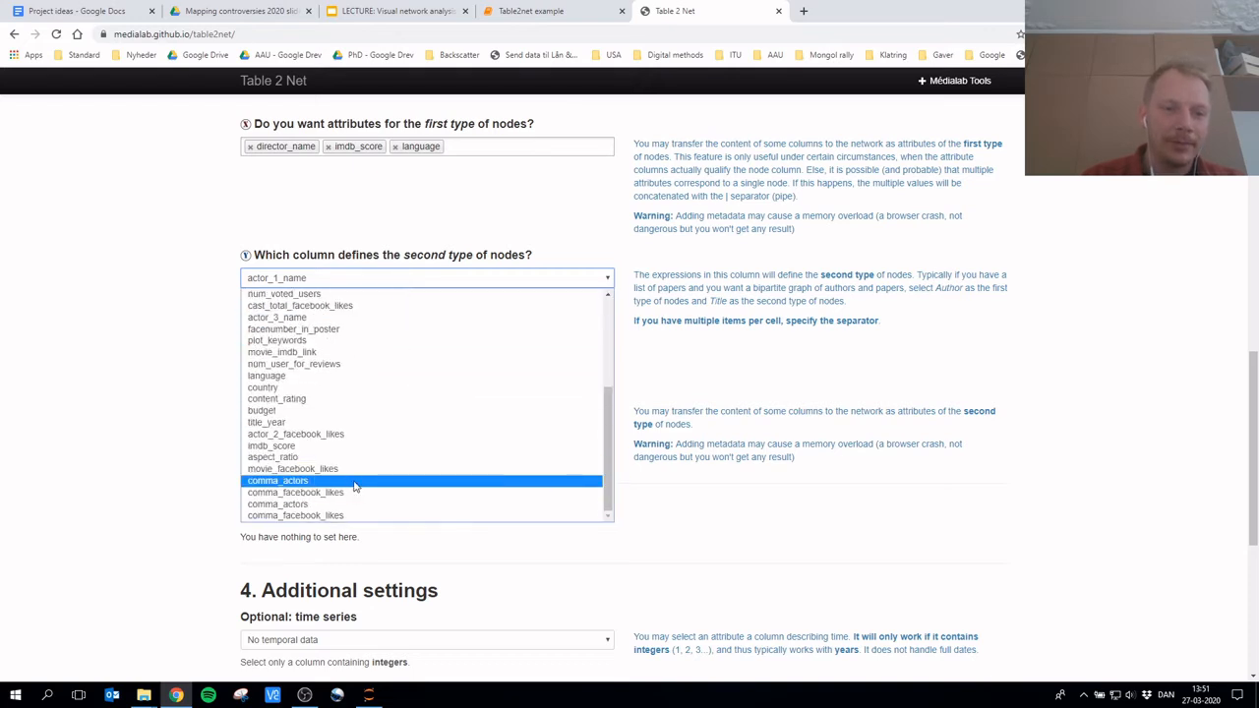
pyautogui.click(355, 481)
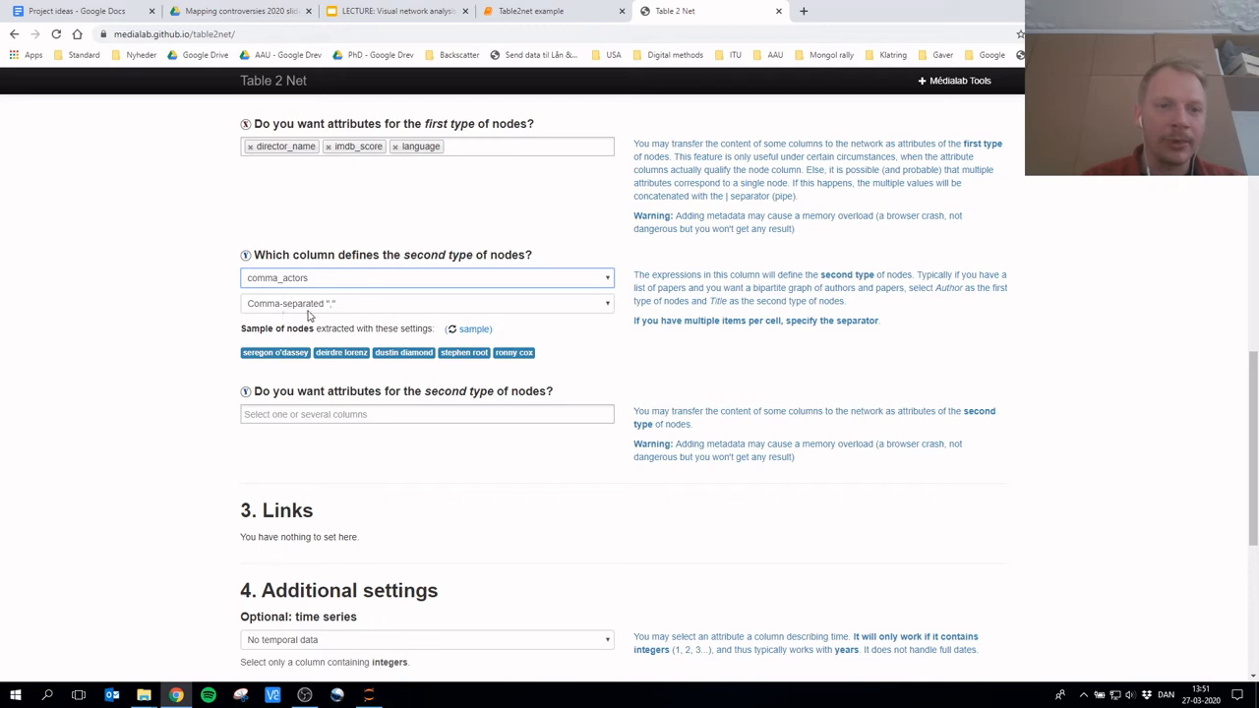
# Refresh the sample of second-type nodes several times to check how the actor names are separated
pyautogui.click(471, 332)
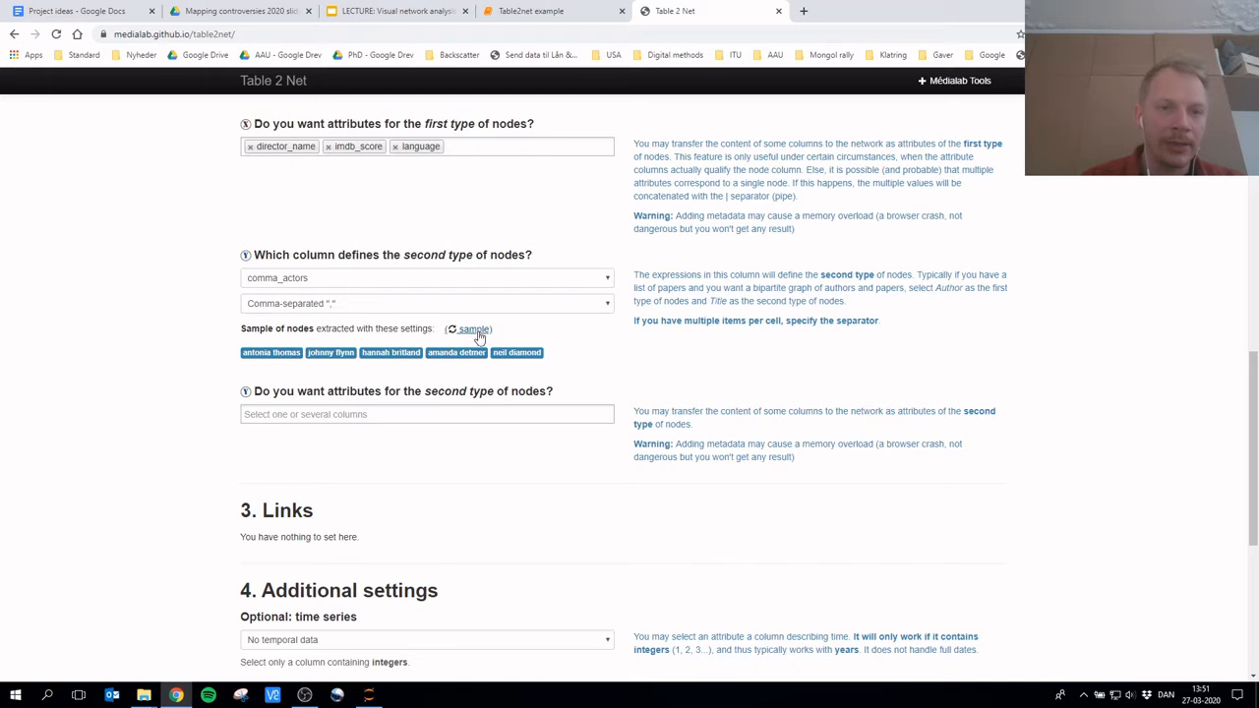
pyautogui.click(480, 334)
pyautogui.click(482, 334)
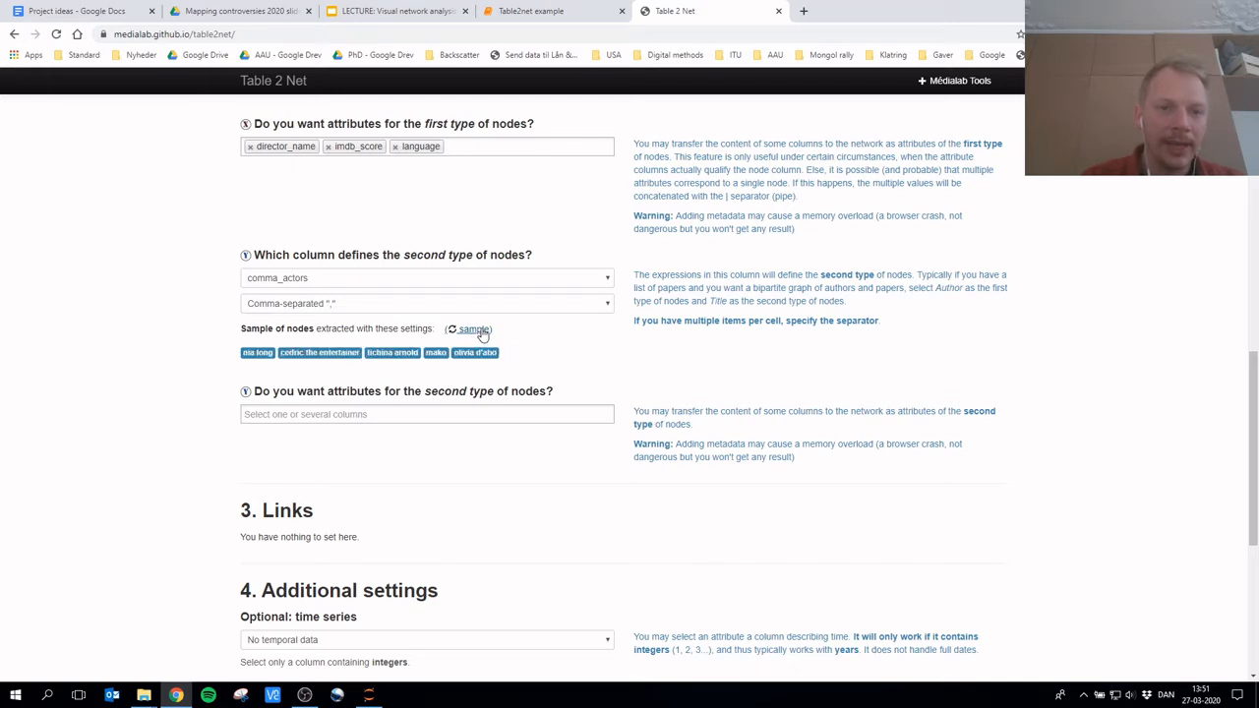
pyautogui.click(481, 334)
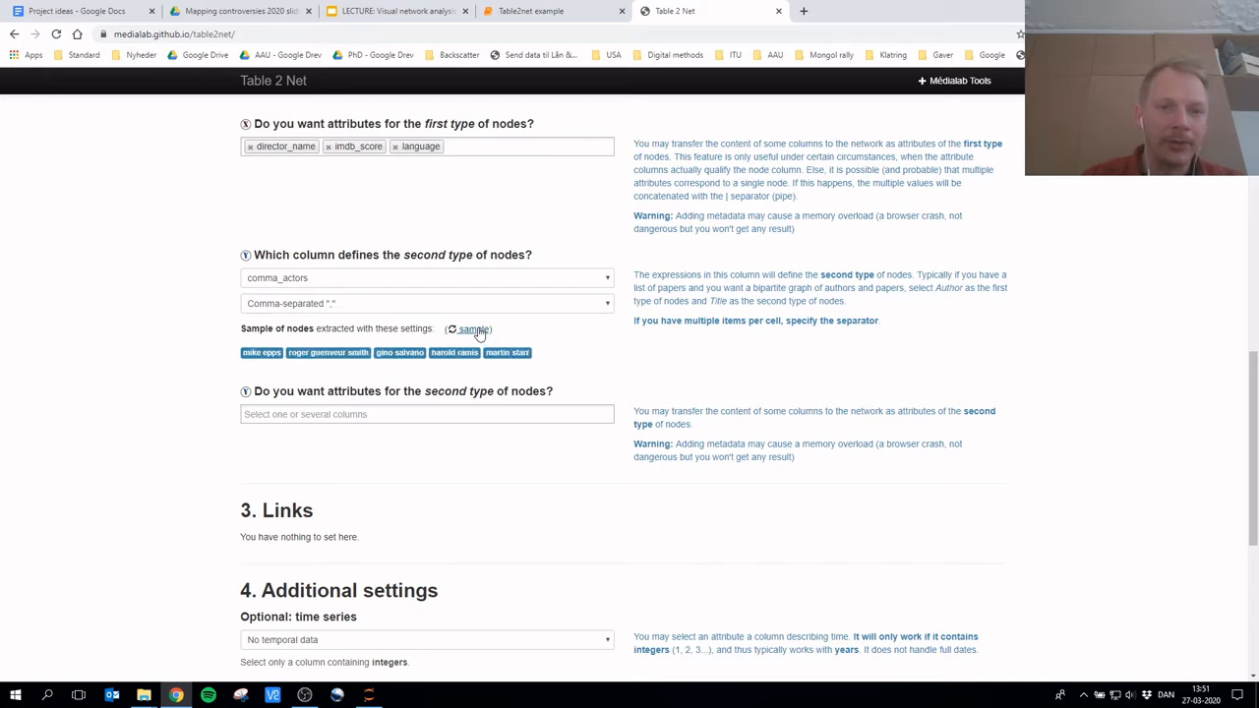
pyautogui.click(480, 334)
pyautogui.click(480, 333)
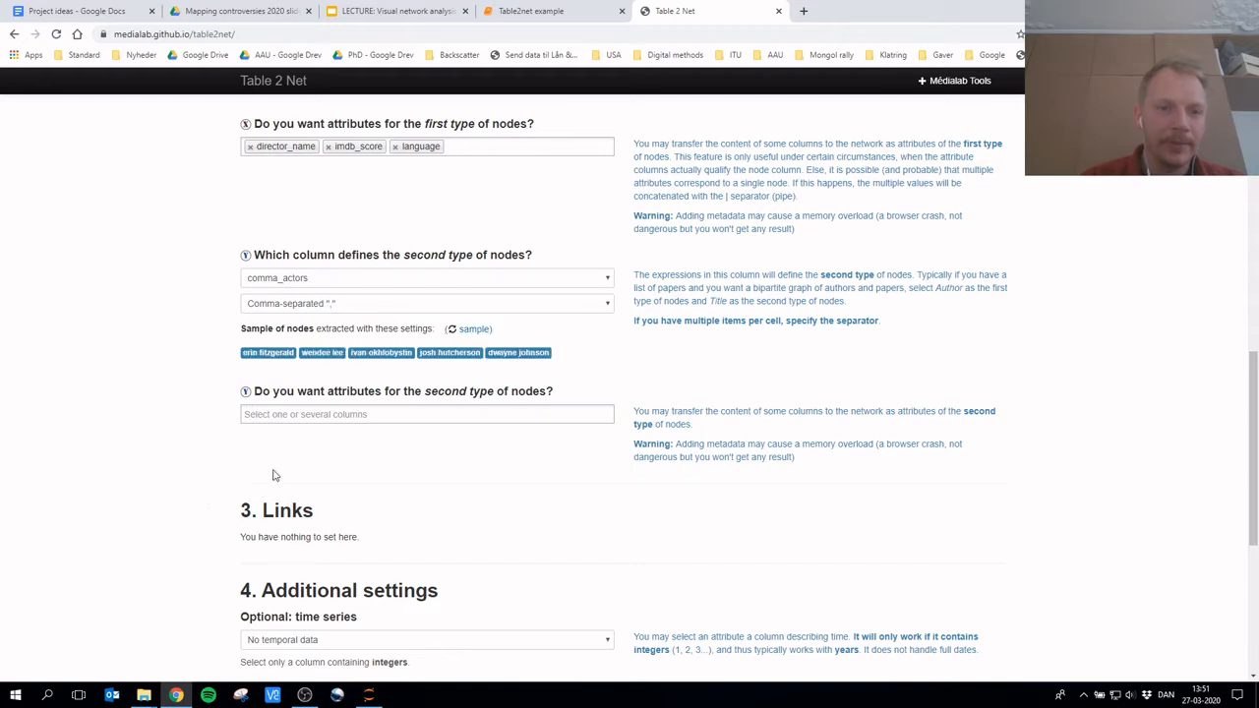
# Review the Links section against the lecture slide's monopartite and multipartite graph, and view the additional settings in Table 2 Net
pyautogui.scroll(-1, 171, 470)
pyautogui.scroll(-1, 170, 470)
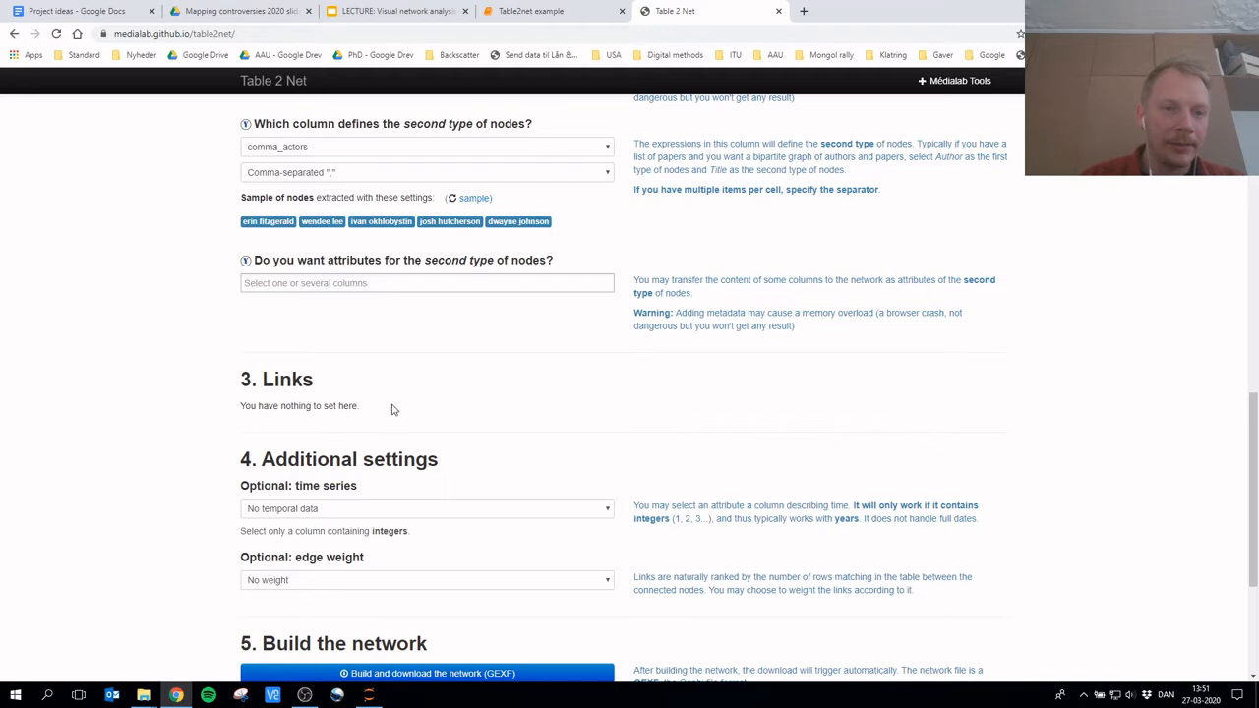
pyautogui.click(403, 14)
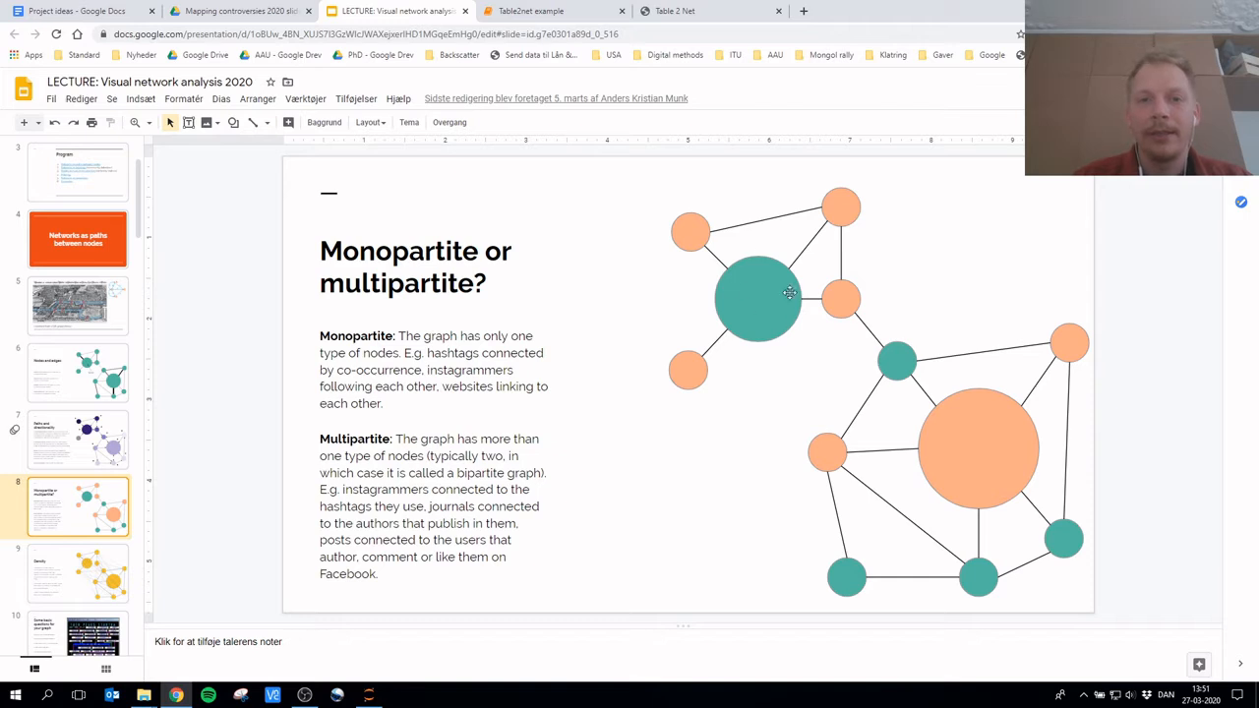
pyautogui.click(758, 301)
pyautogui.click(692, 230)
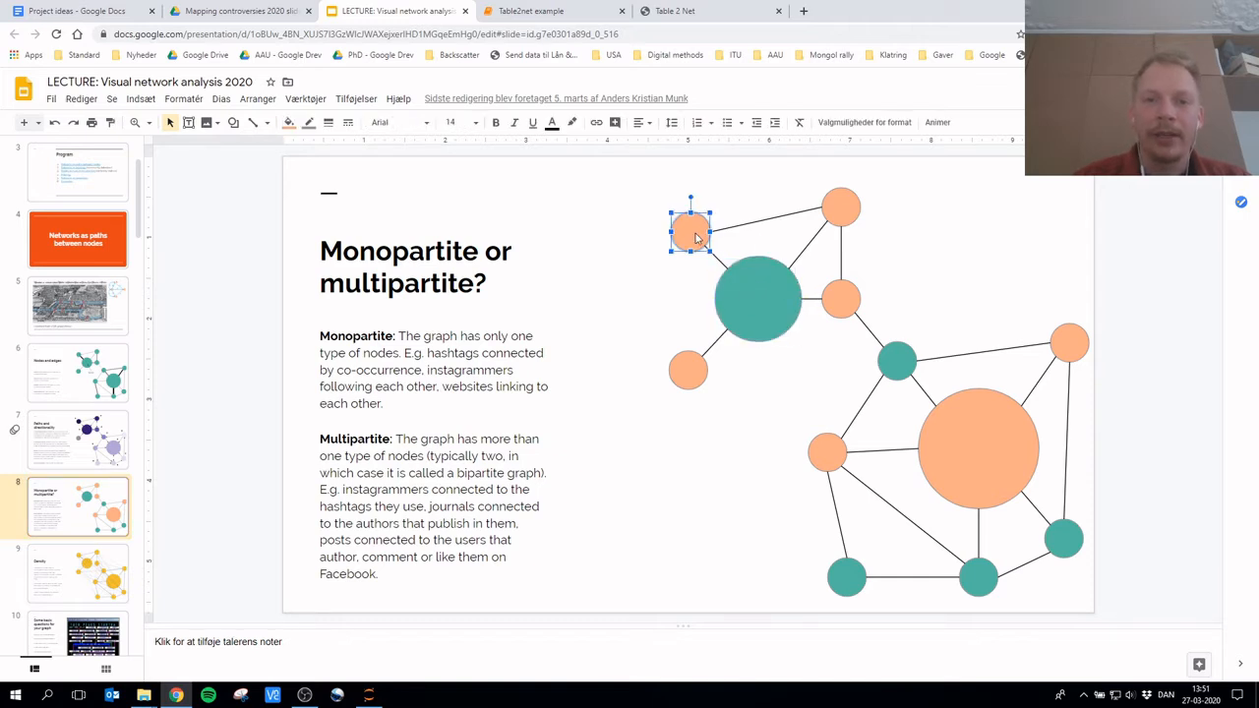
pyautogui.click(700, 11)
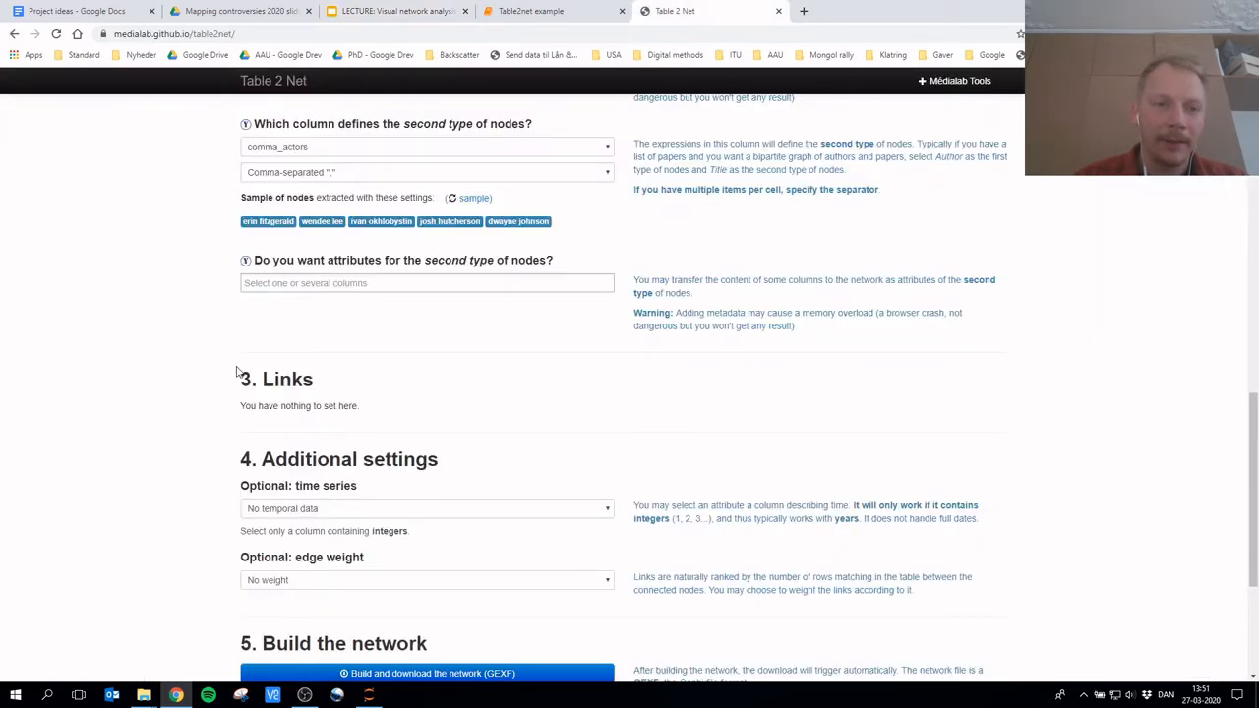
pyautogui.moveTo(240, 373); pyautogui.dragTo(388, 409)
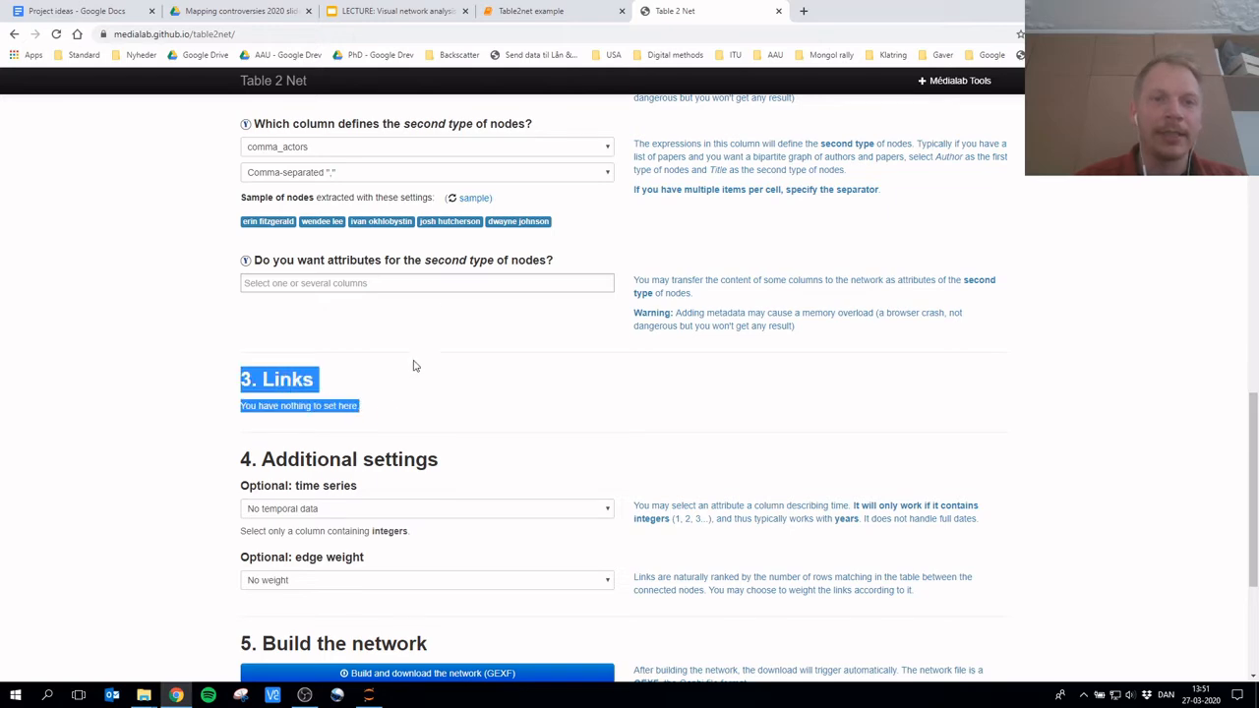
pyautogui.click(418, 10)
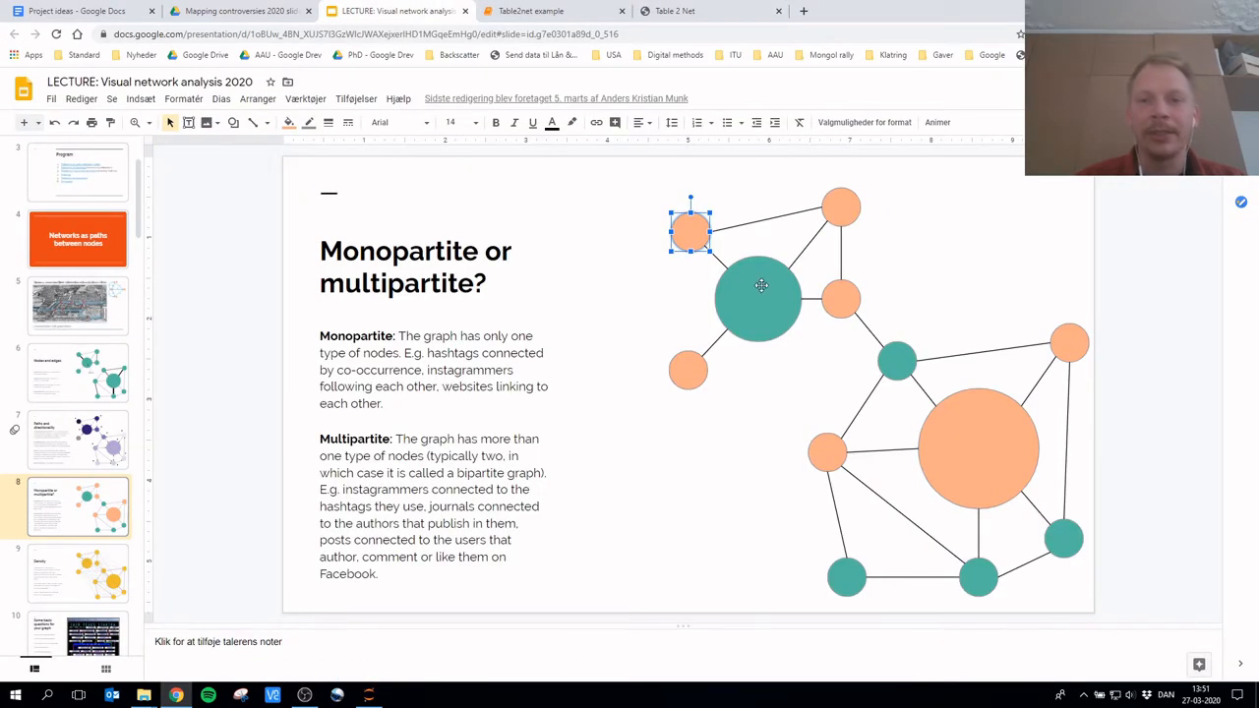
pyautogui.click(723, 8)
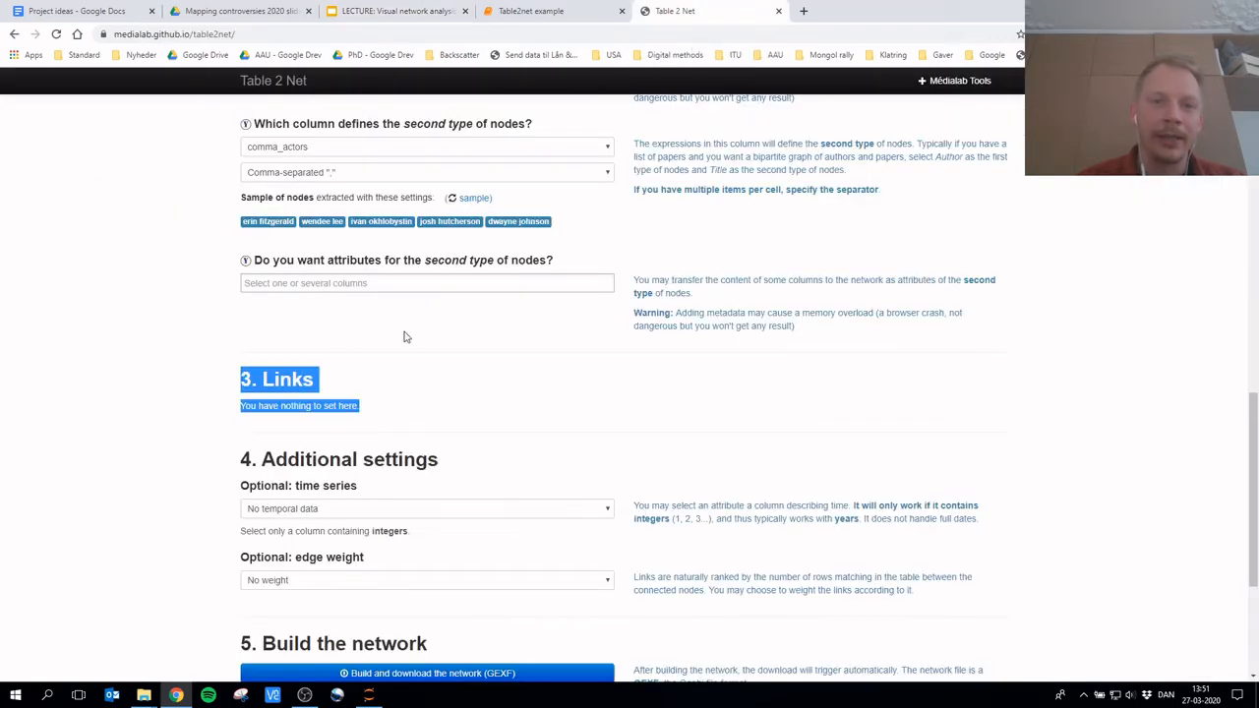
pyautogui.click(334, 360)
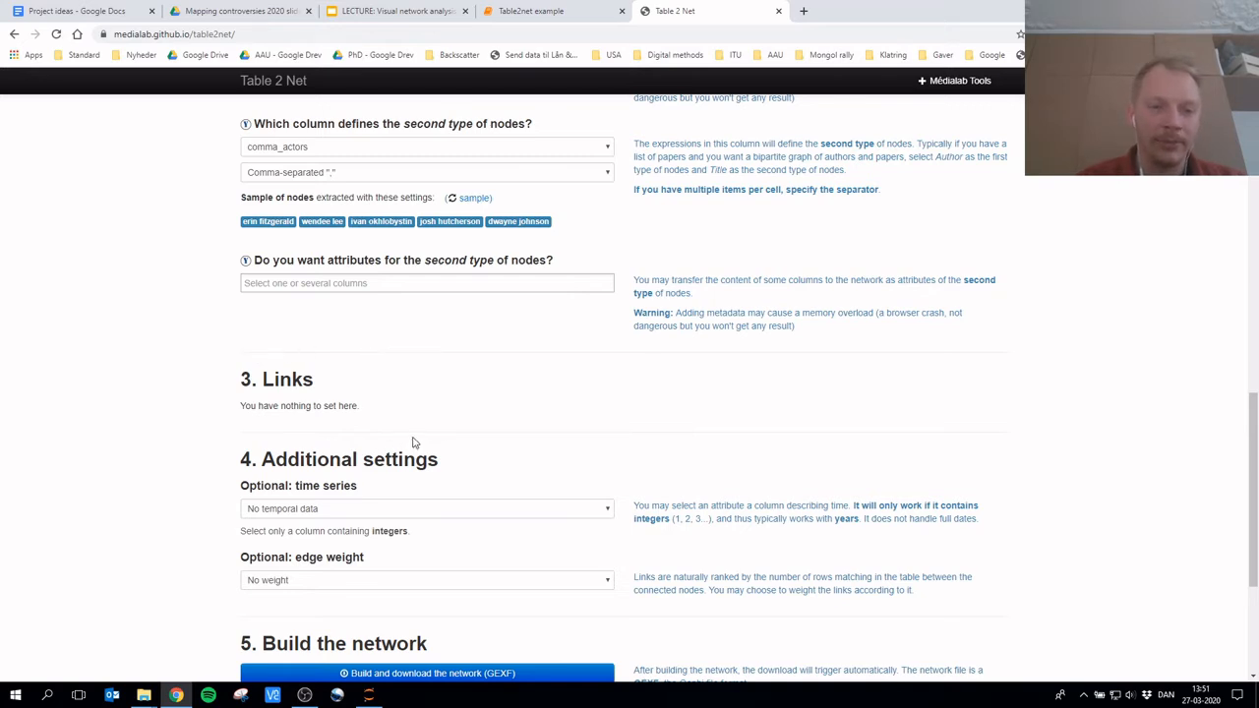
pyautogui.scroll(-3, 162, 413)
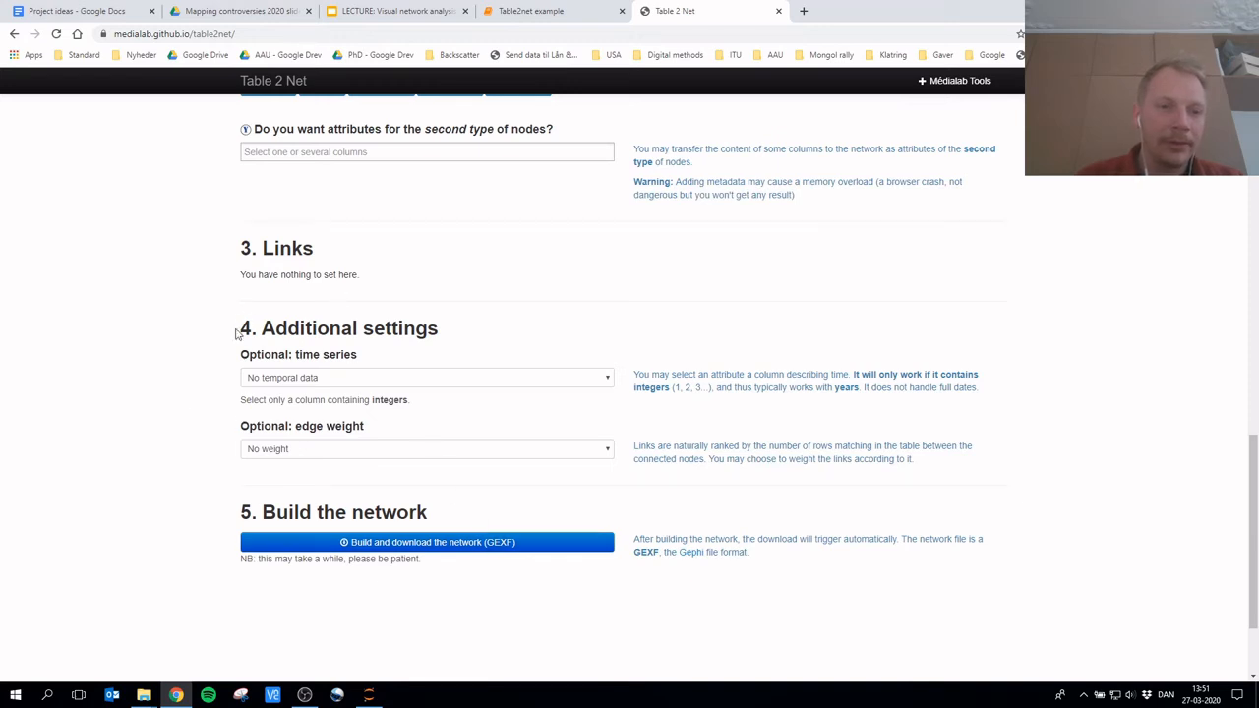
# Examine the options offered for the optional time series and edge weight in the additional settings
pyautogui.moveTo(236, 331); pyautogui.dragTo(447, 337)
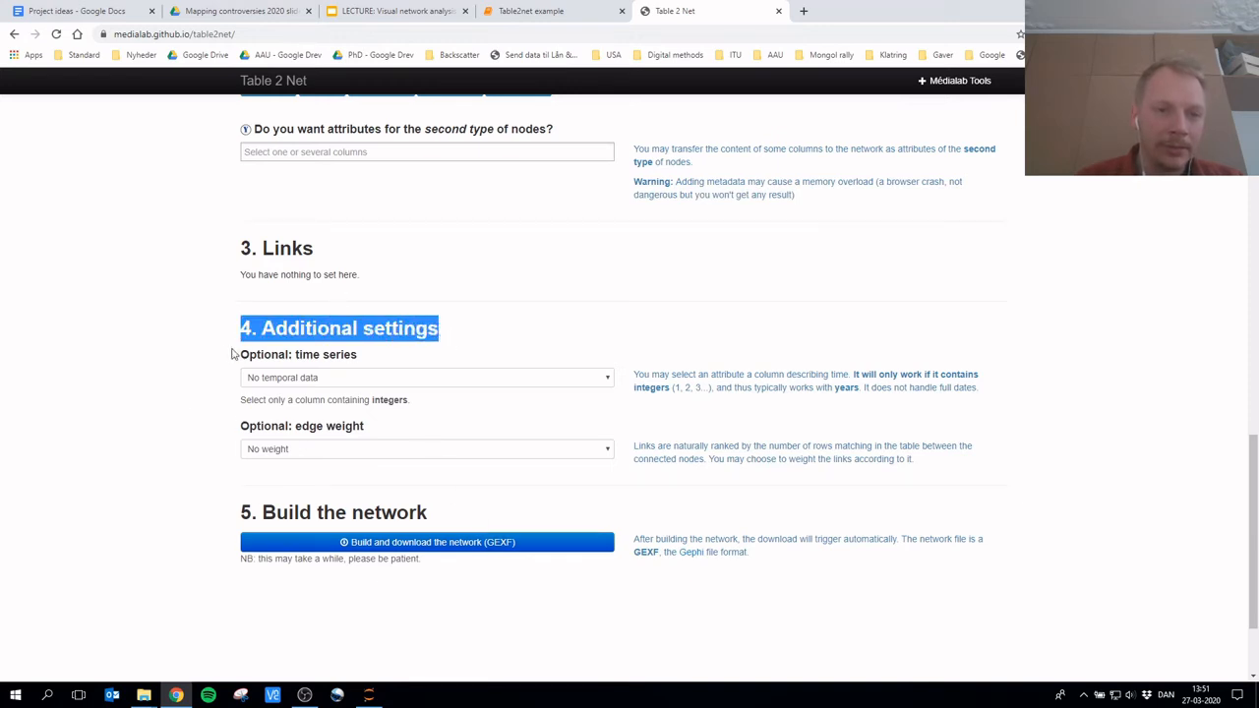
pyautogui.moveTo(238, 354); pyautogui.dragTo(360, 358)
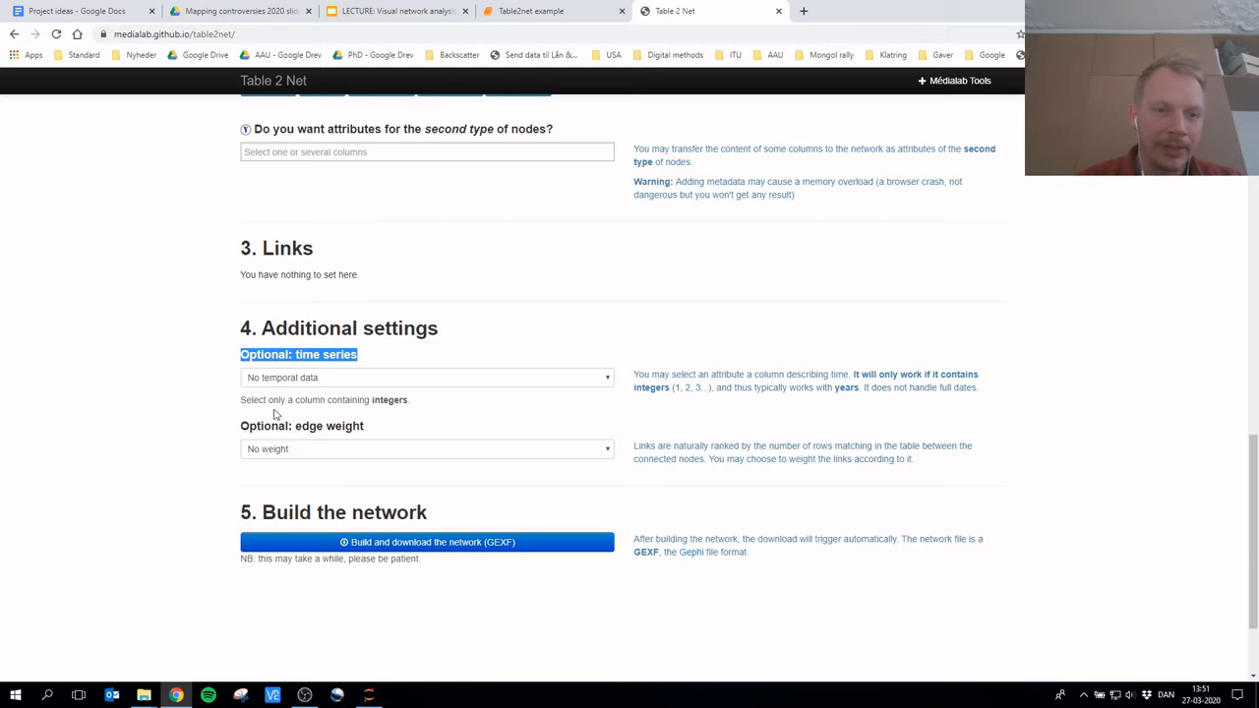
pyautogui.click(372, 379)
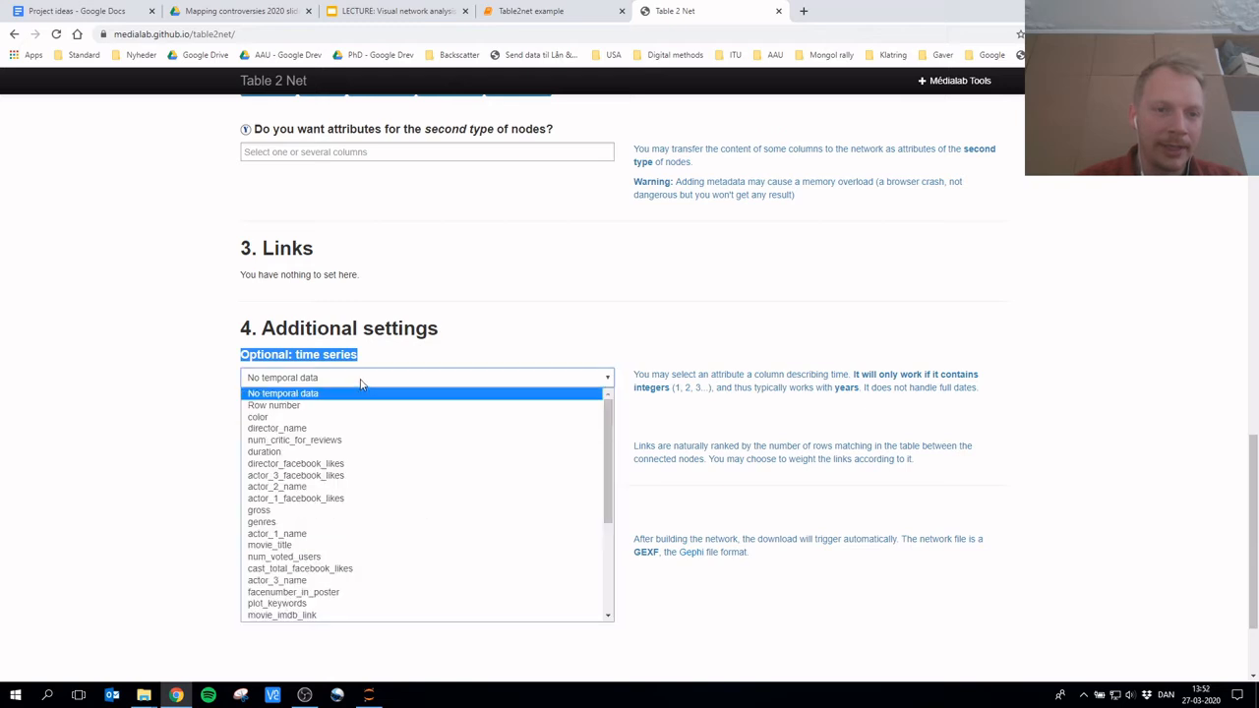
pyautogui.click(361, 383)
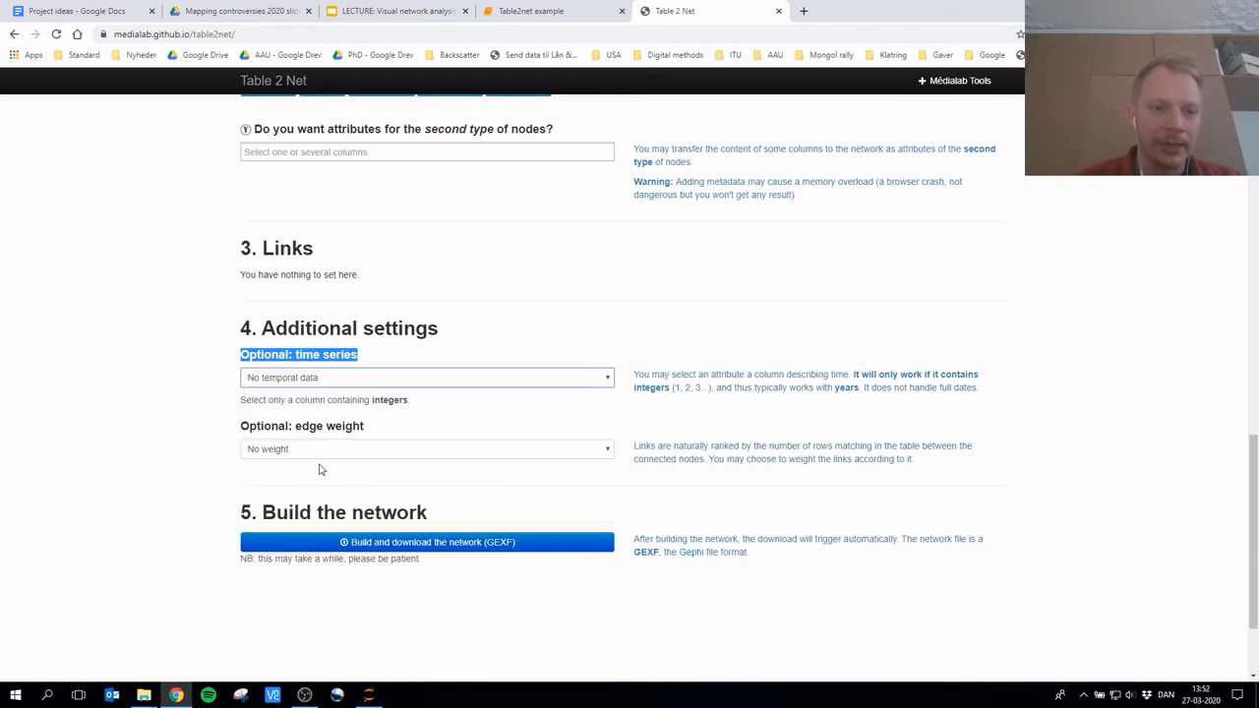
pyautogui.moveTo(239, 428); pyautogui.dragTo(372, 428)
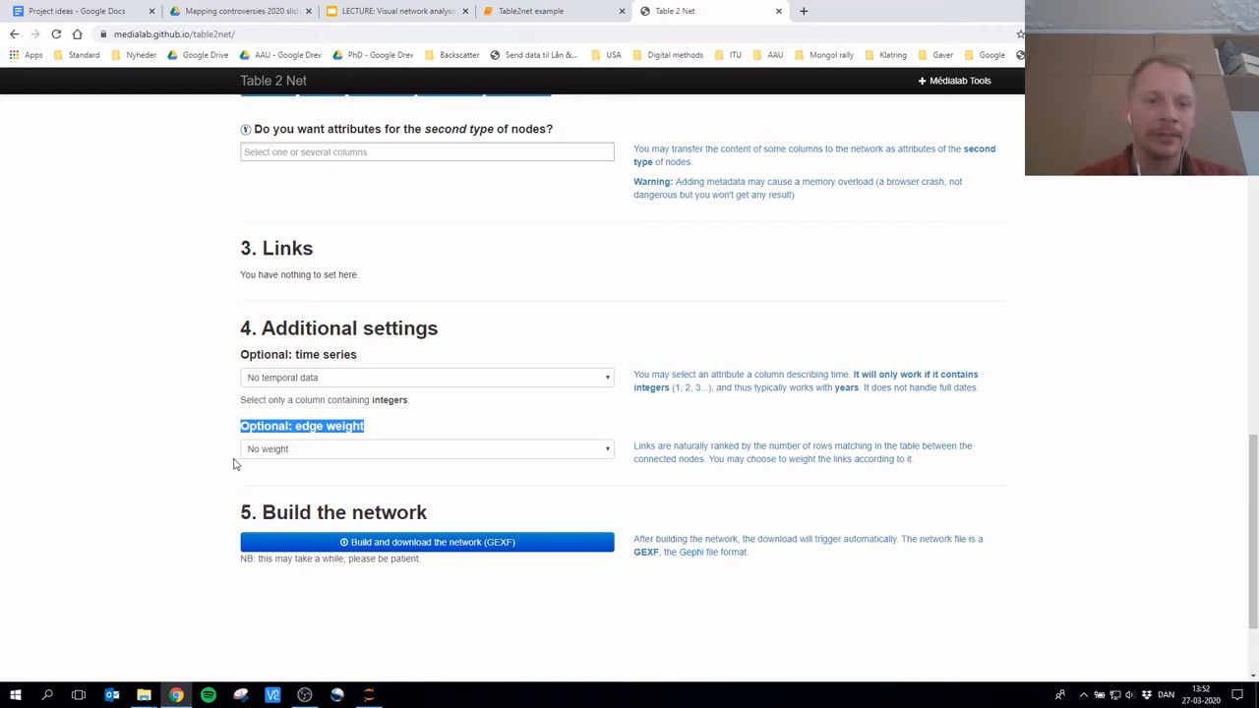
pyautogui.click(287, 421)
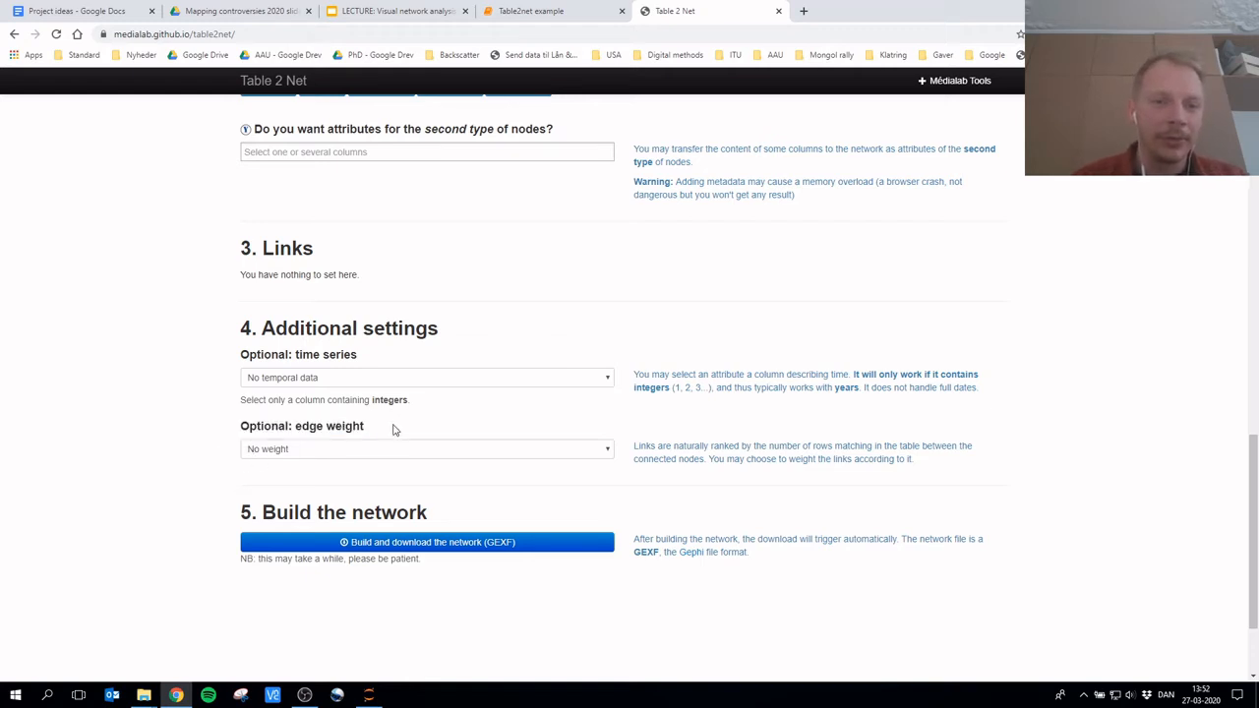
pyautogui.click(319, 455)
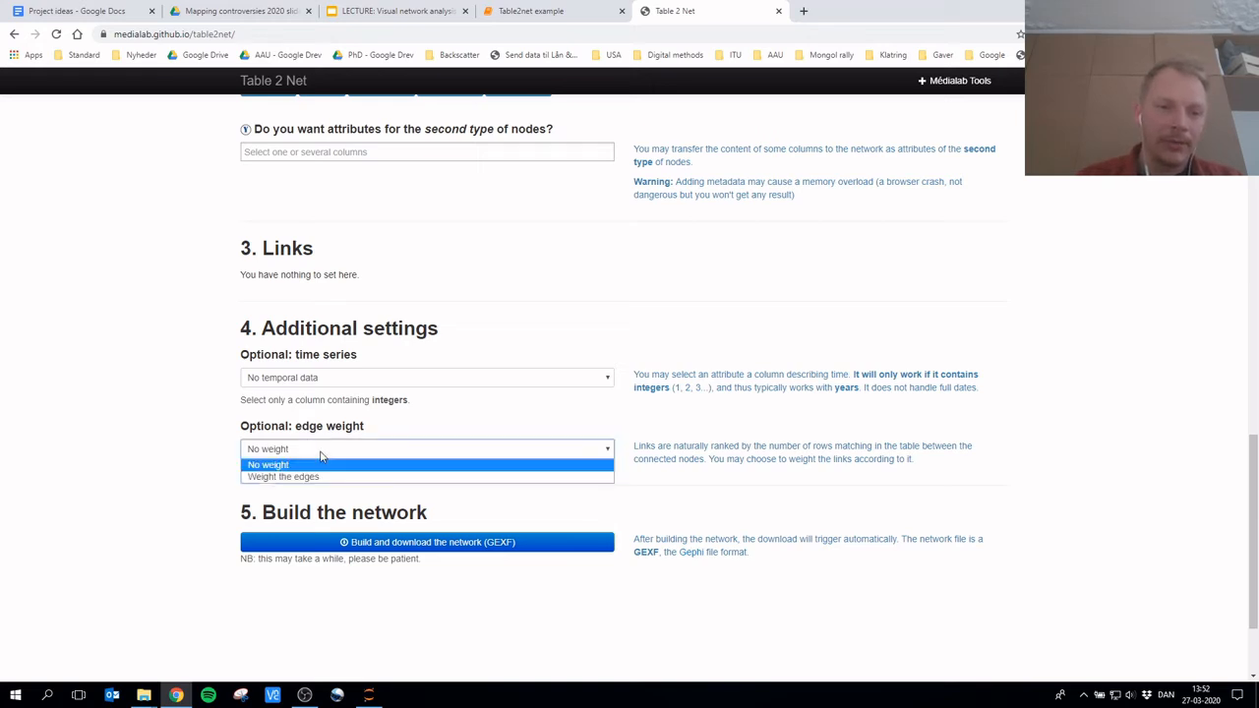
pyautogui.click(186, 463)
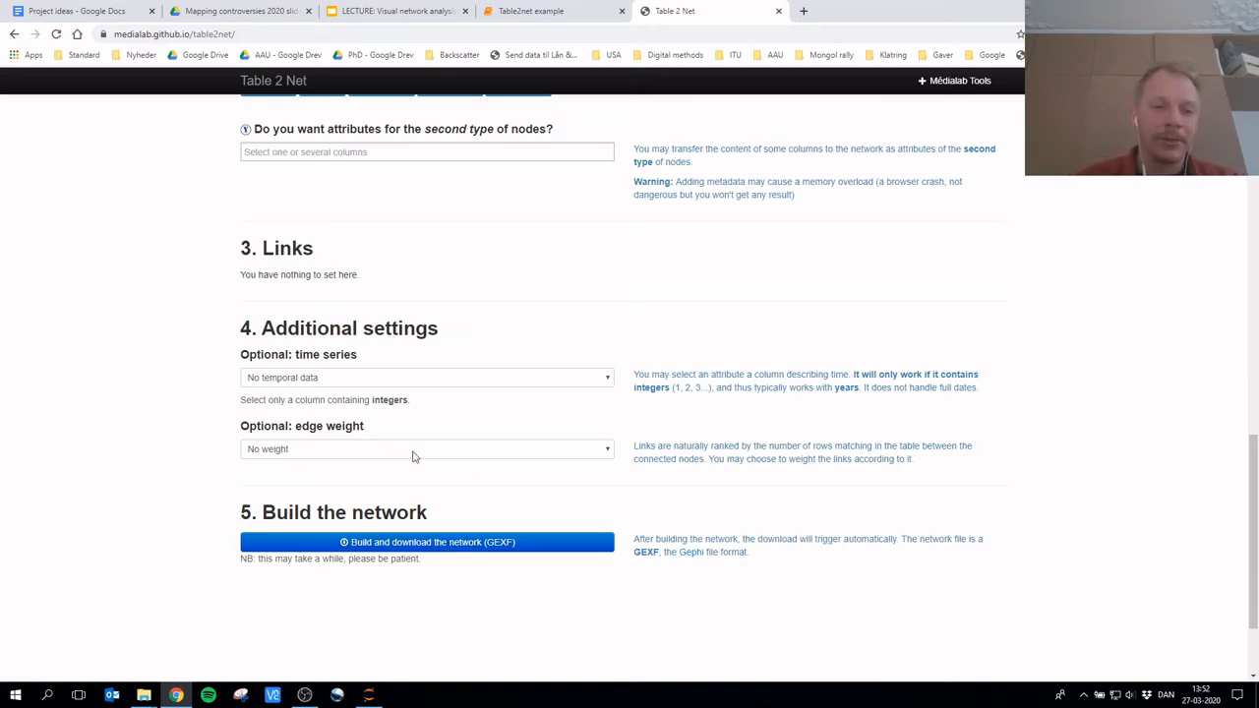
# Build and download the bipartite network as a GEXF file and open the download in Gephi
pyautogui.click(464, 543)
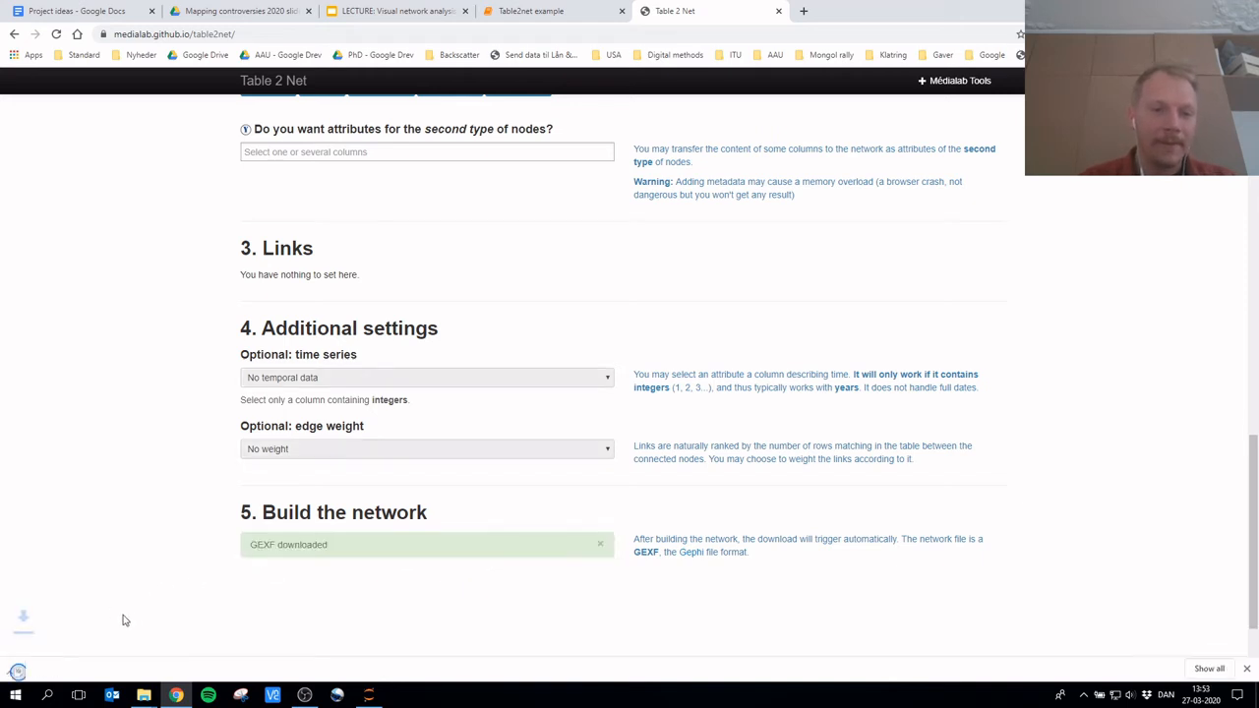
pyautogui.click(70, 666)
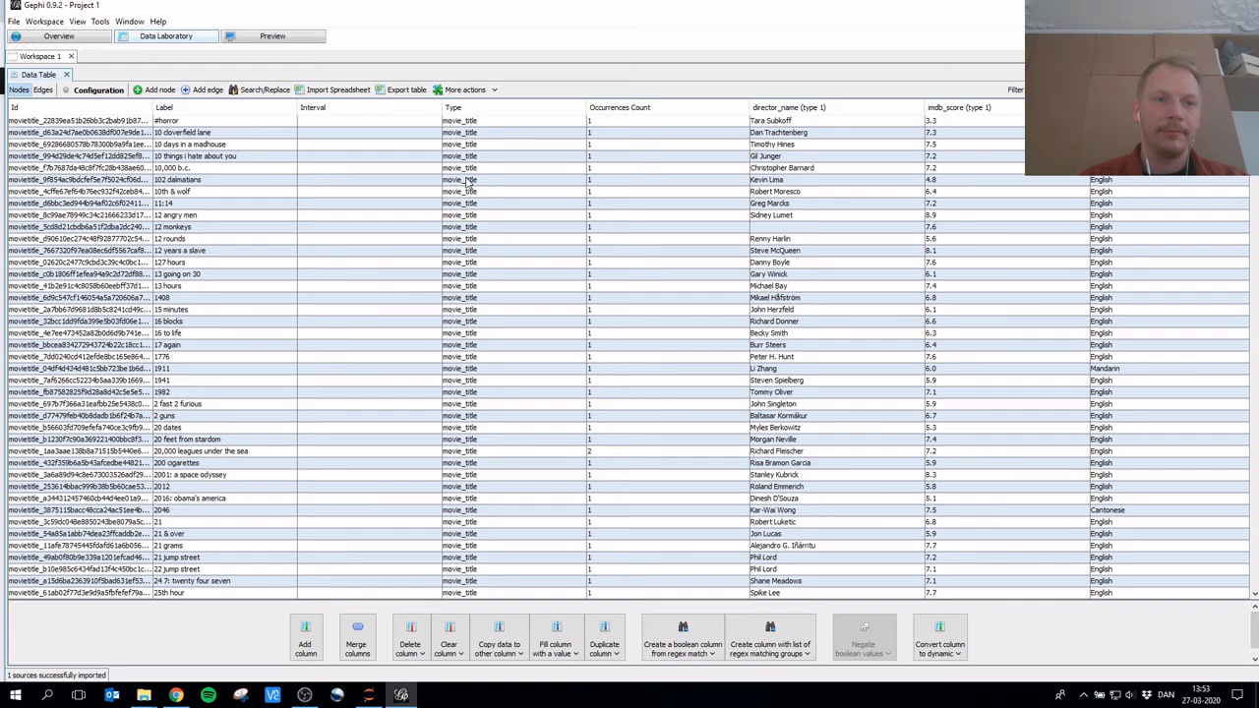
# Sort the node table by Type in both directions to compare movie and actor nodes, and close Gephi without saving
pyautogui.click(471, 108)
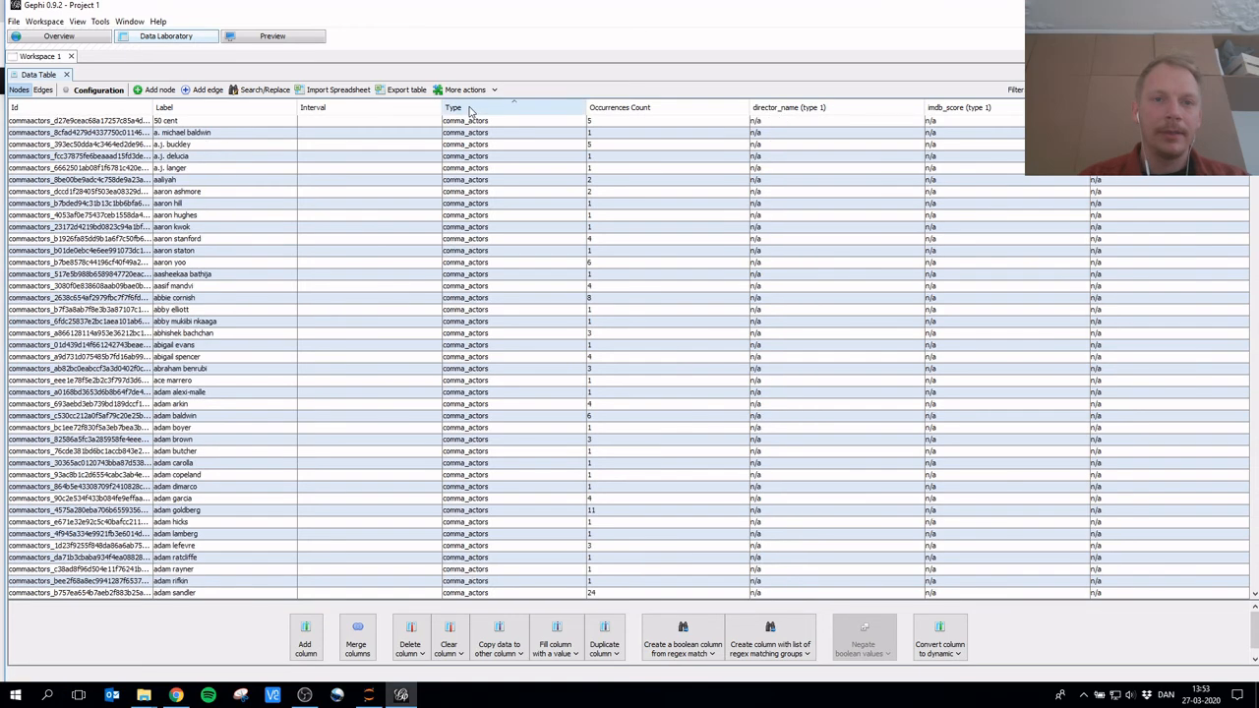
pyautogui.click(470, 108)
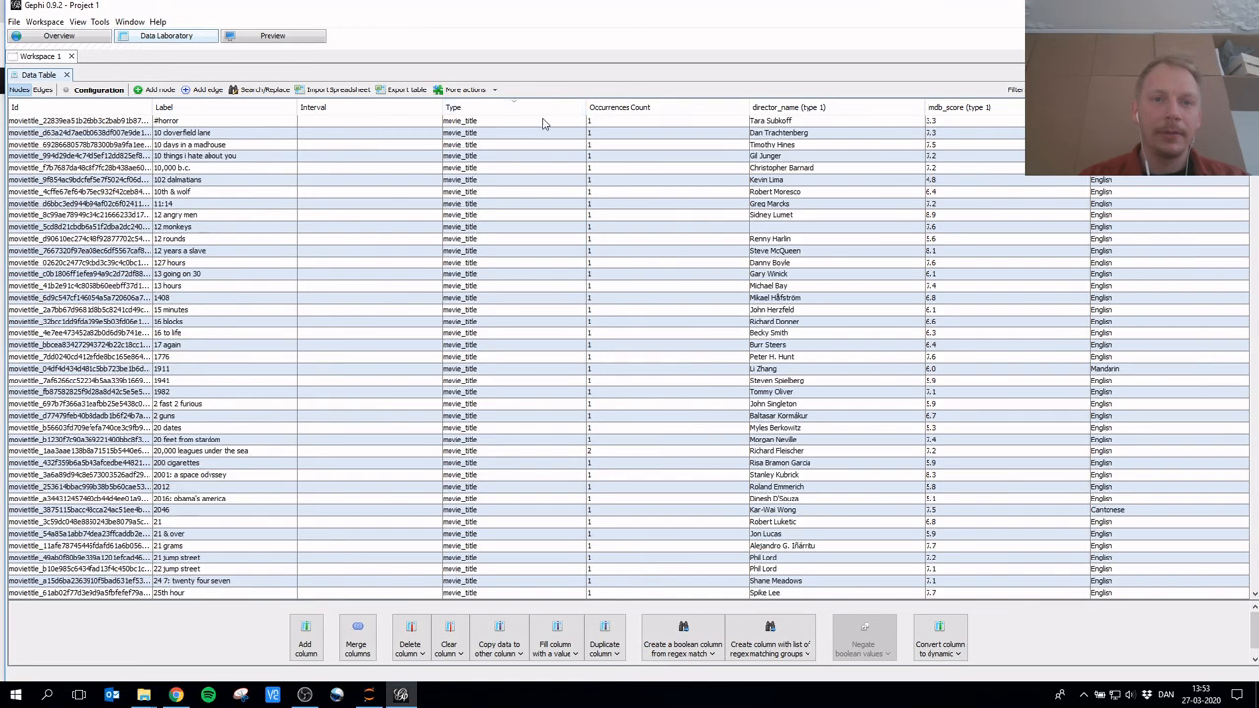
pyautogui.click(470, 108)
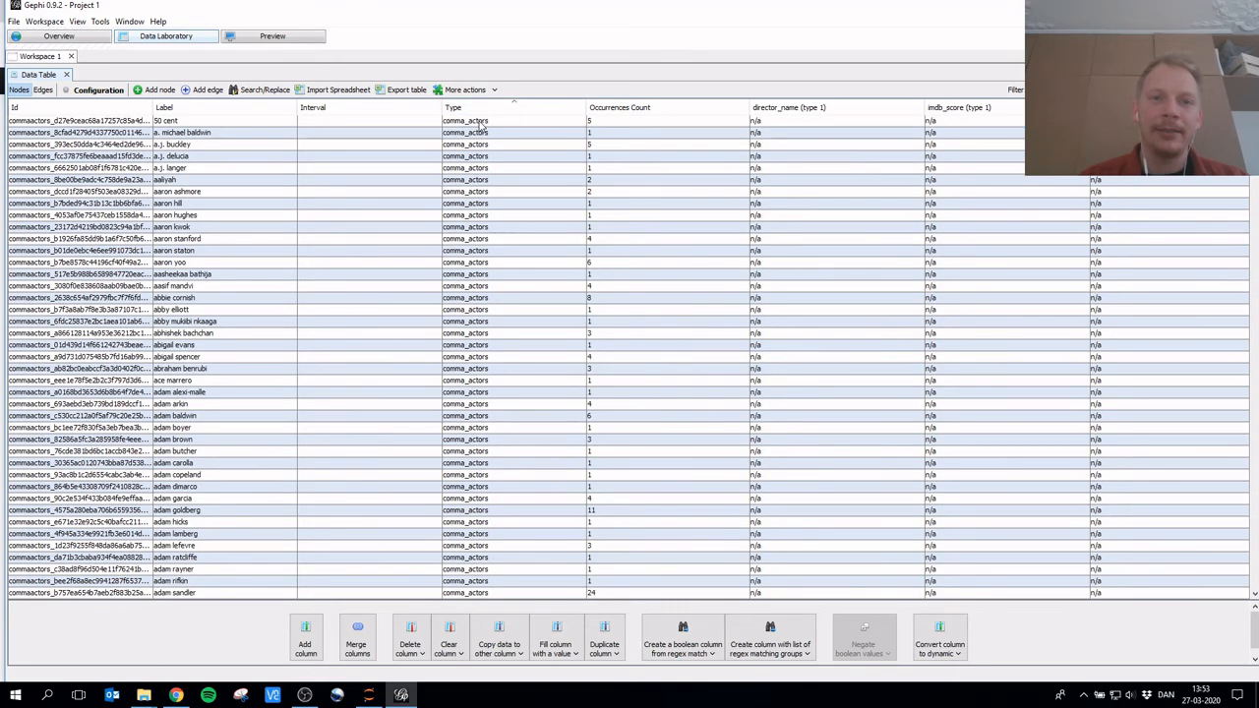
pyautogui.click(511, 109)
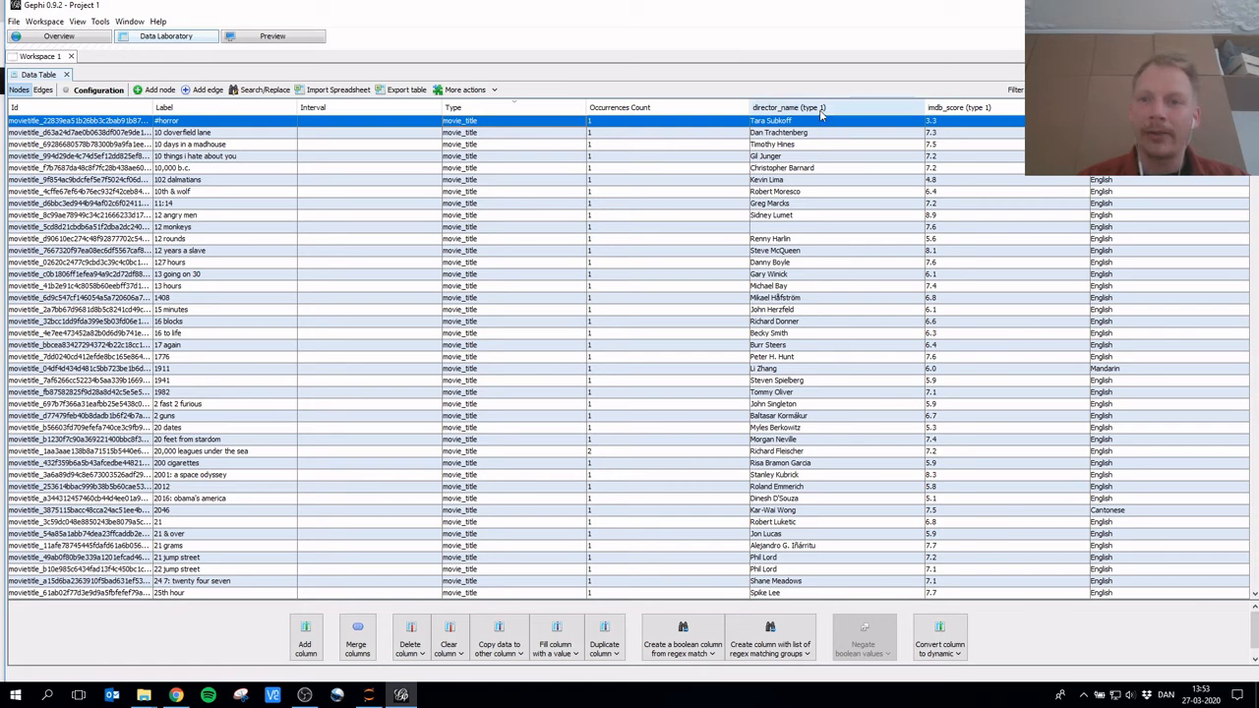
pyautogui.click(511, 108)
pyautogui.click(769, 145)
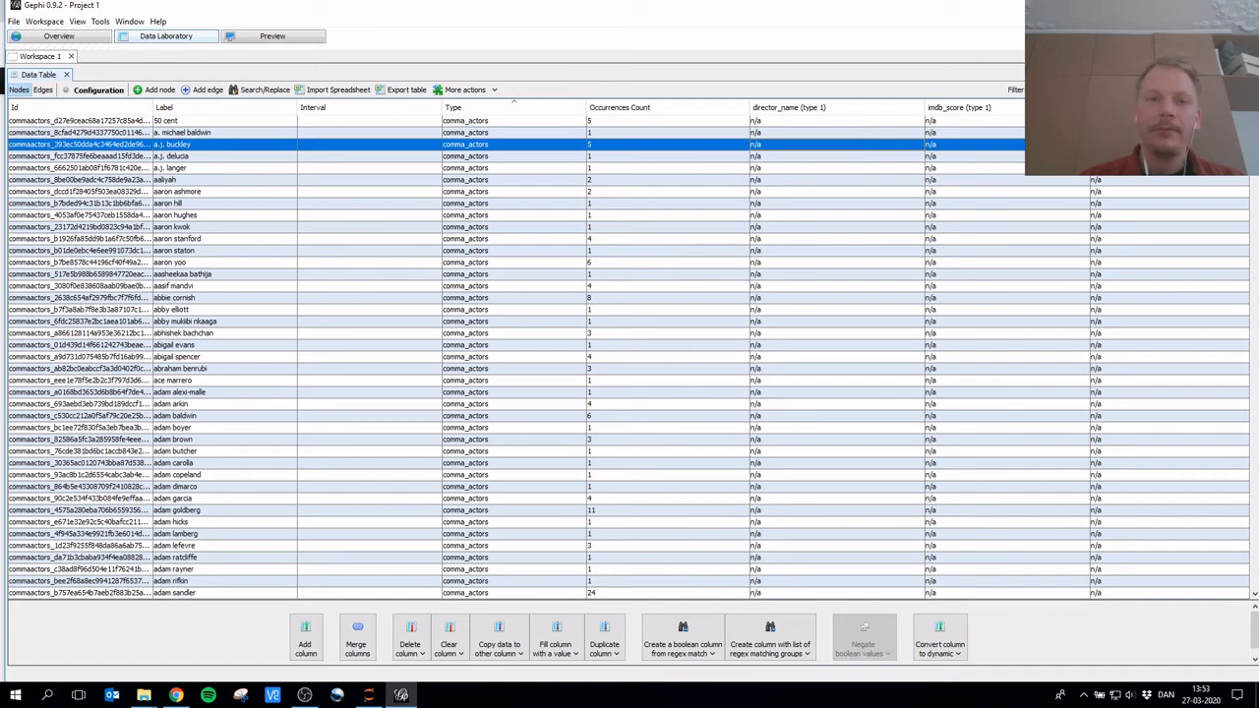
pyautogui.click(1242, 6)
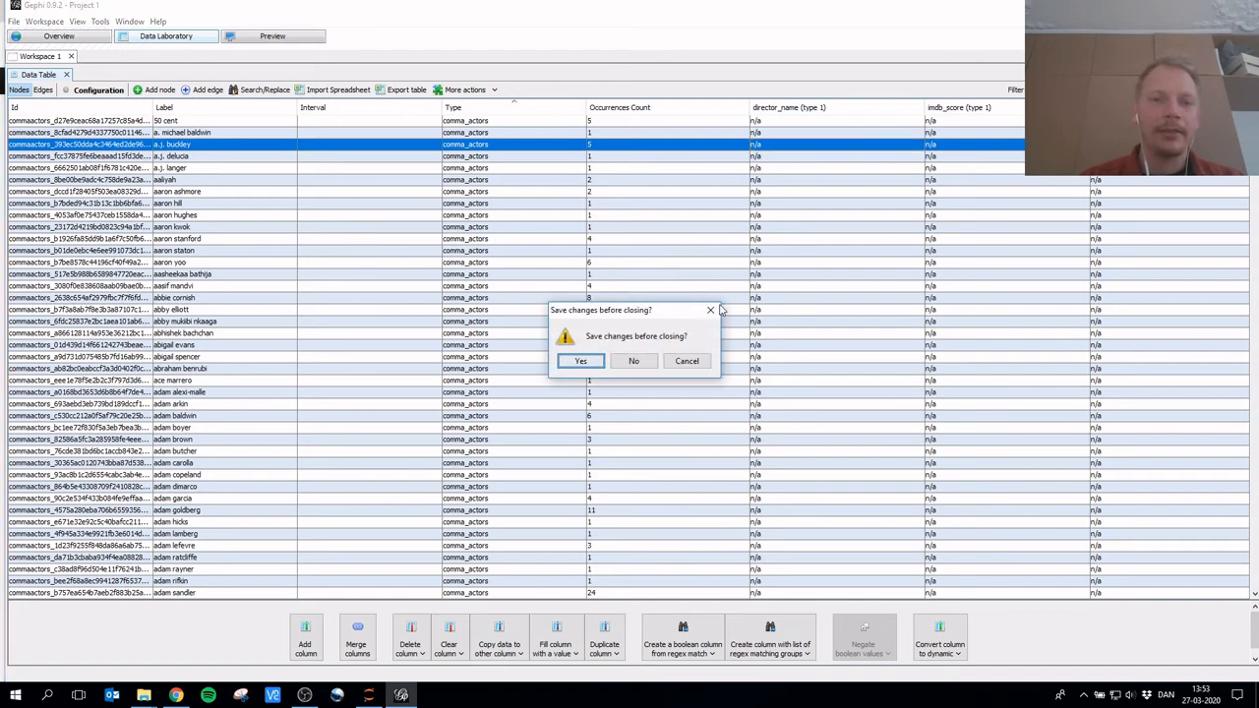
pyautogui.click(635, 362)
# Reload the Table 2 Net page and load the 5000_imdb_movies file again
pyautogui.scroll(10, 403, 78)
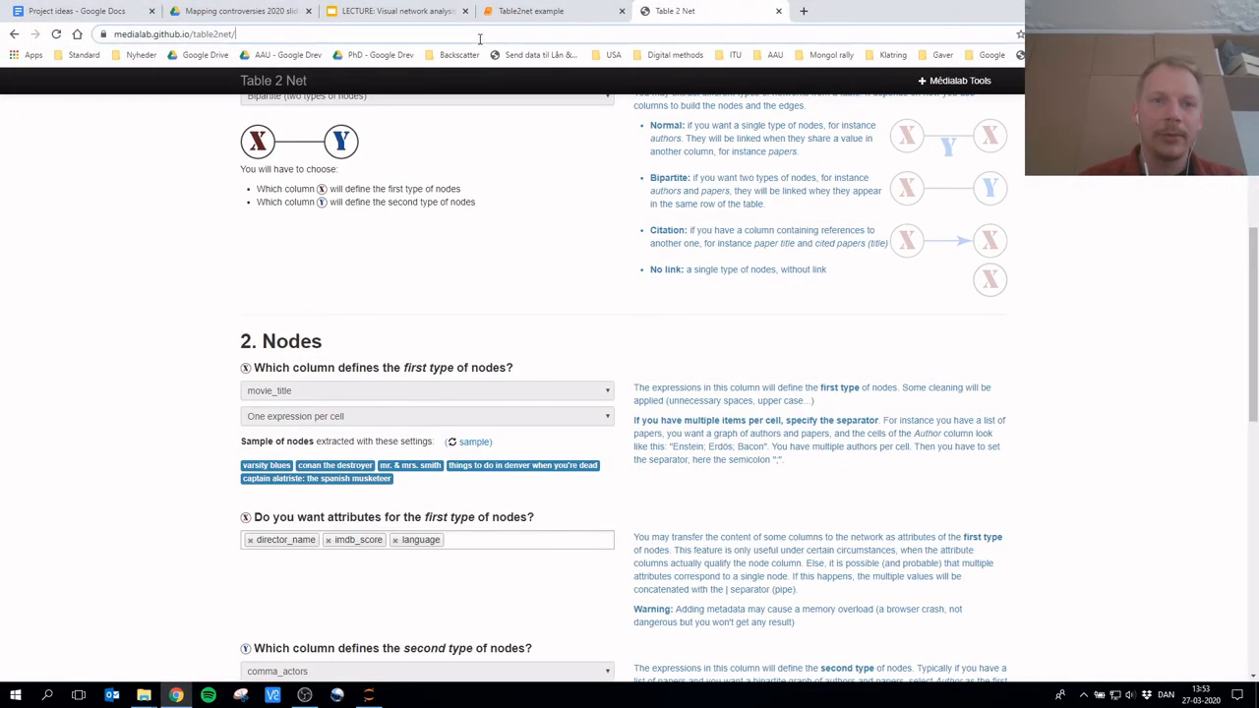
pyautogui.click(482, 35)
pyautogui.press('Return')
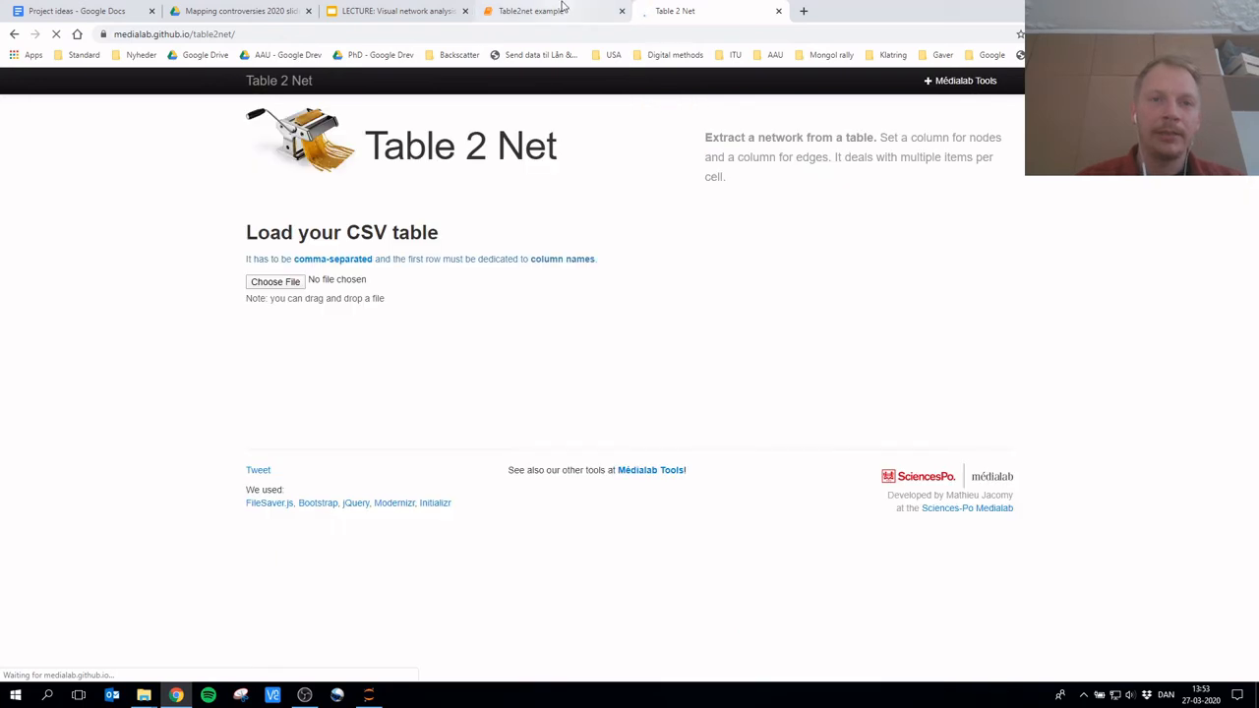
pyautogui.click(290, 286)
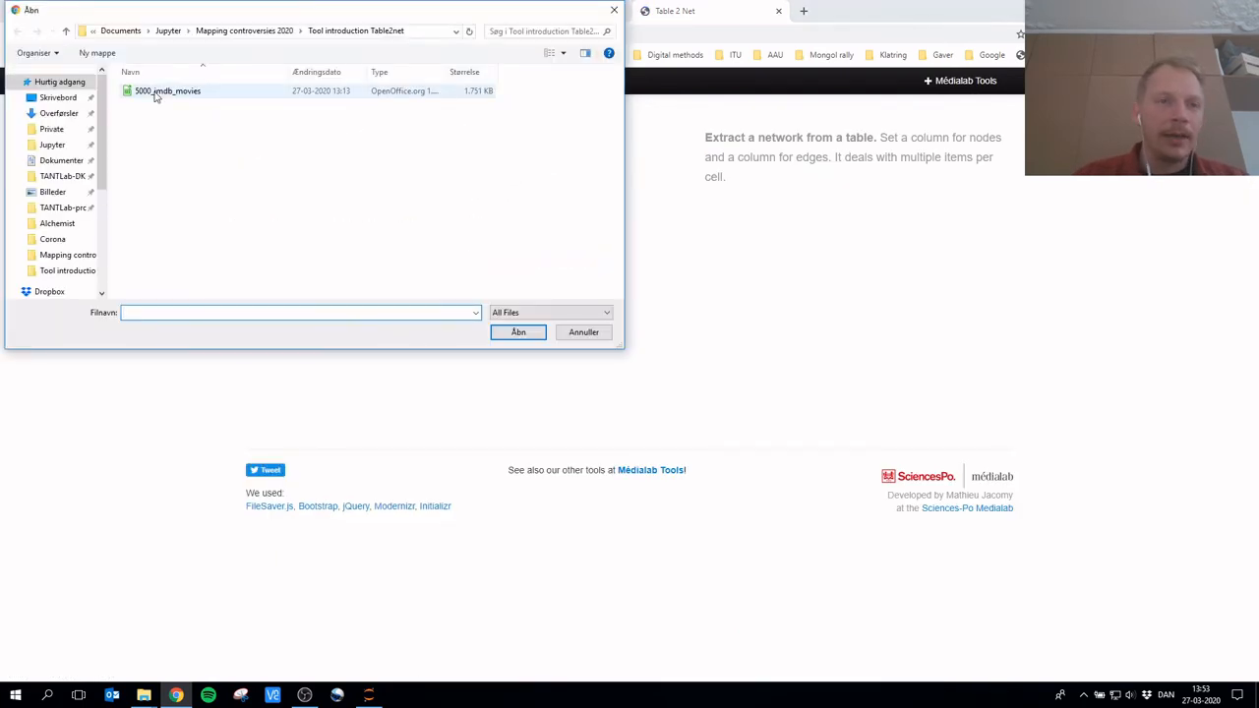
pyautogui.doubleClick(157, 91)
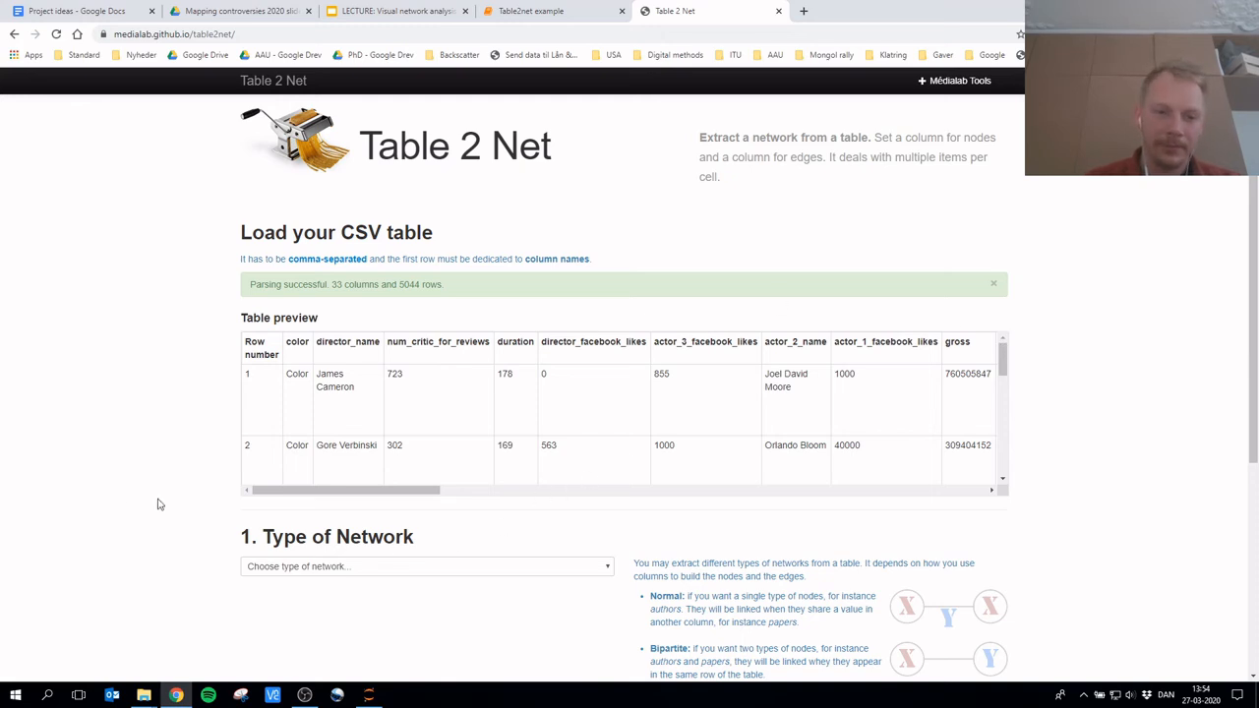
# Set the type of network to Normal (one type of node)
pyautogui.scroll(-3, 226, 505)
pyautogui.click(357, 304)
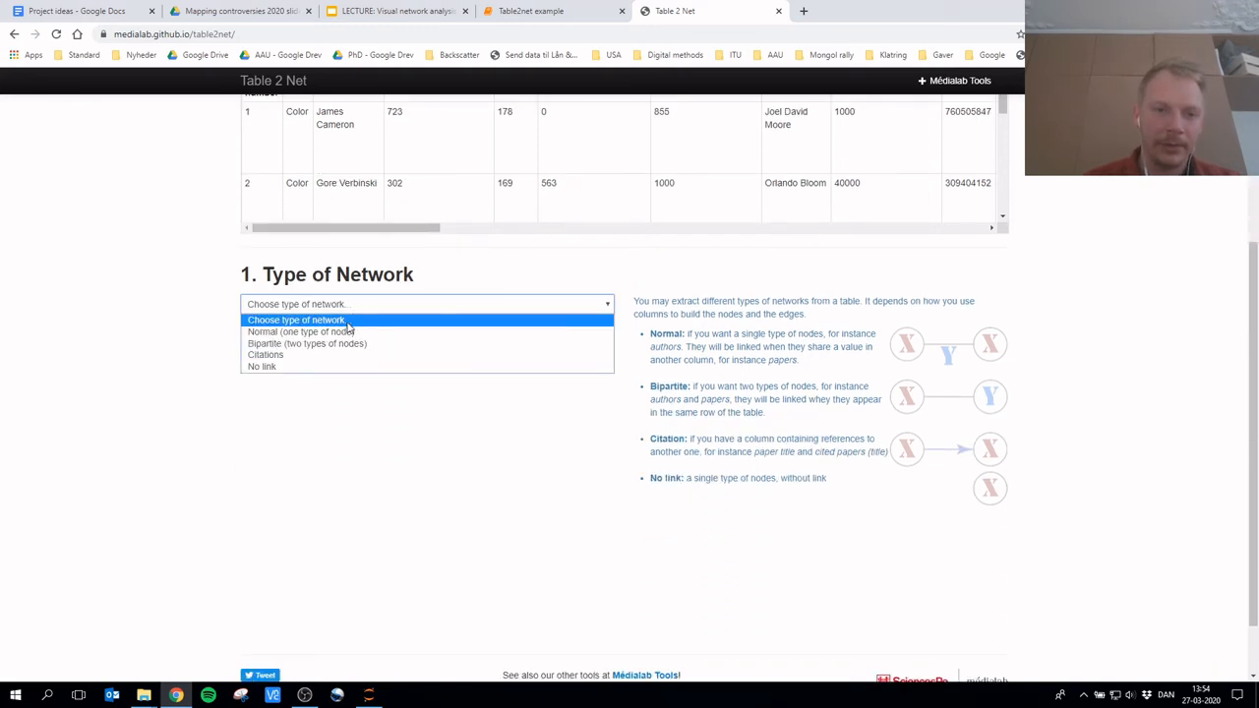
pyautogui.click(350, 331)
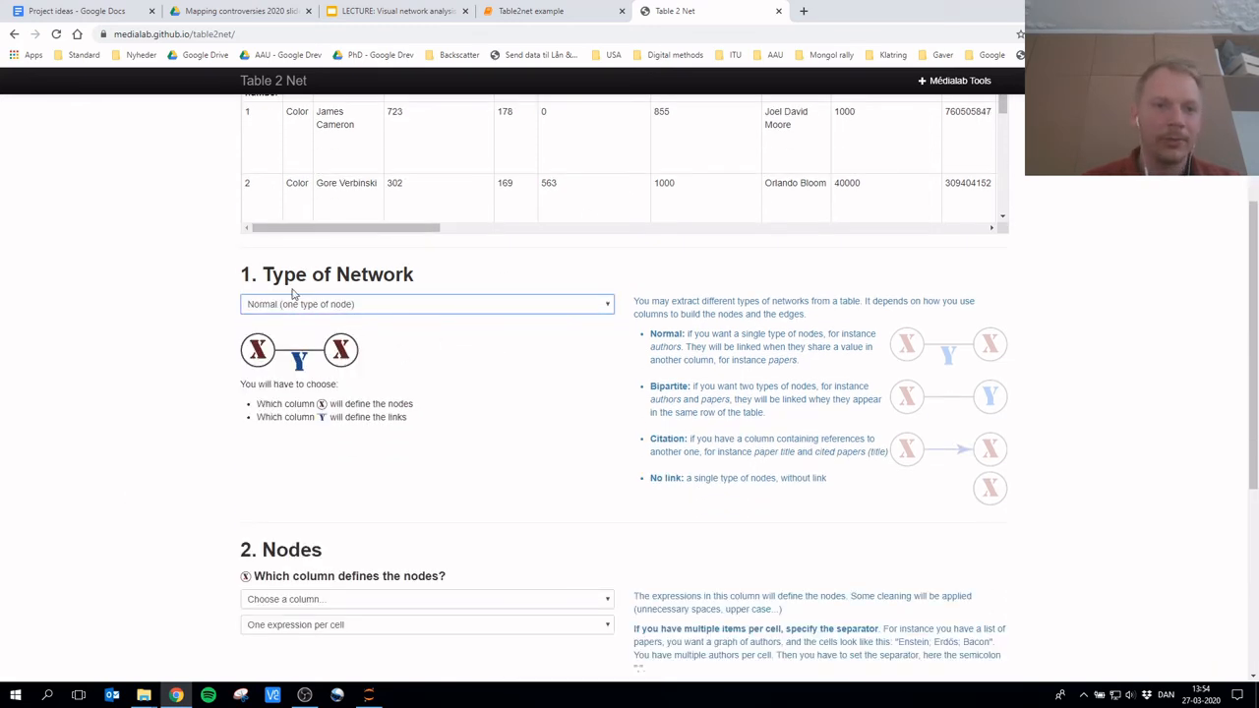
# Define the nodes by the comma_actors column with comma-separated expressions
pyautogui.scroll(-3, 89, 468)
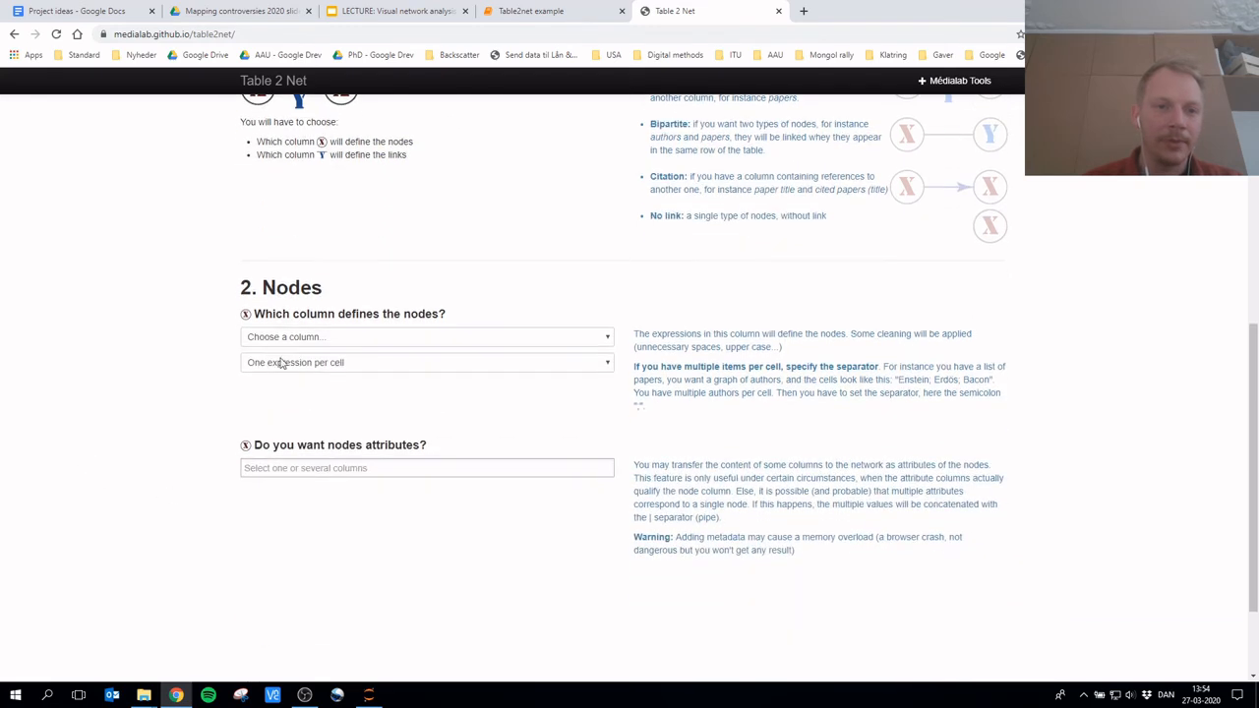
pyautogui.click(295, 337)
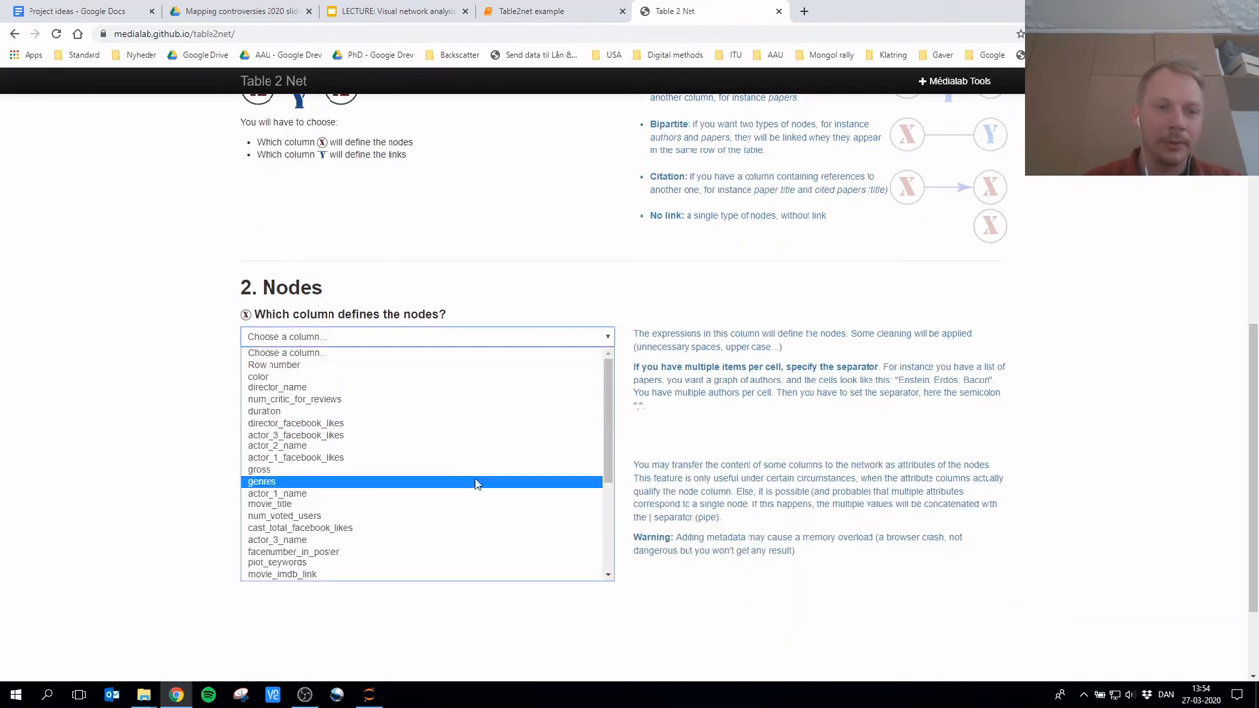
pyautogui.scroll(-3, 476, 483)
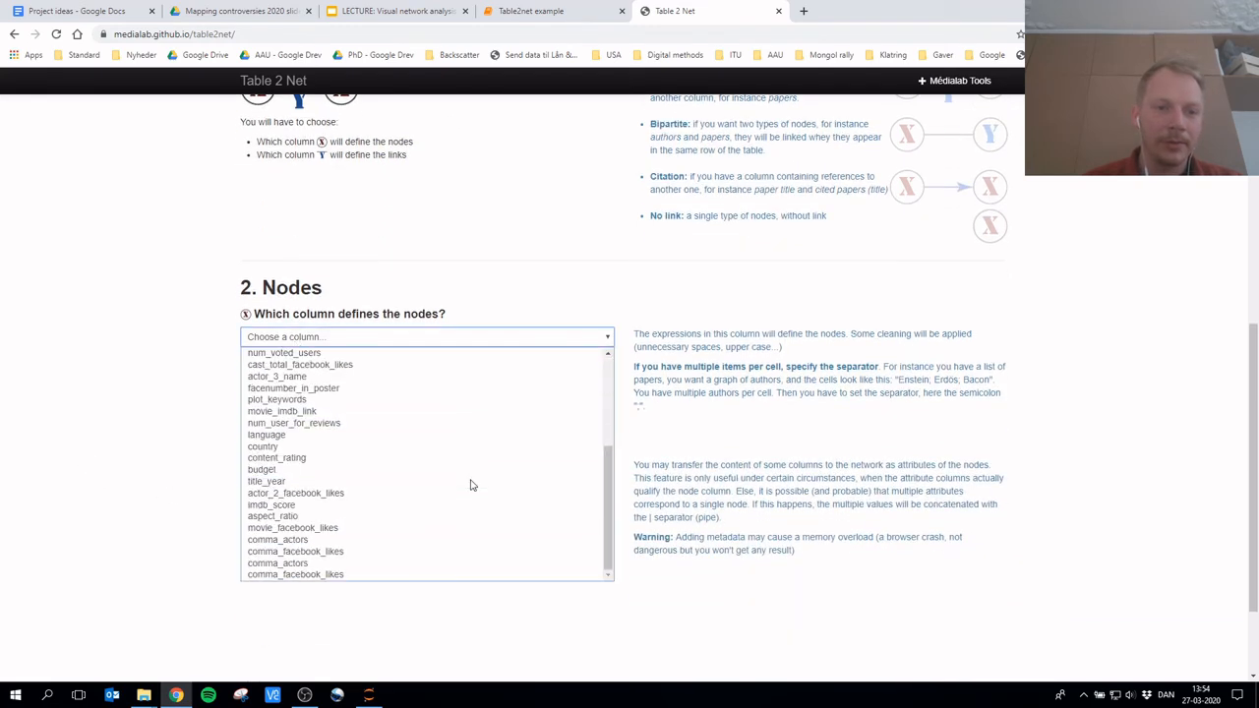
pyautogui.click(385, 547)
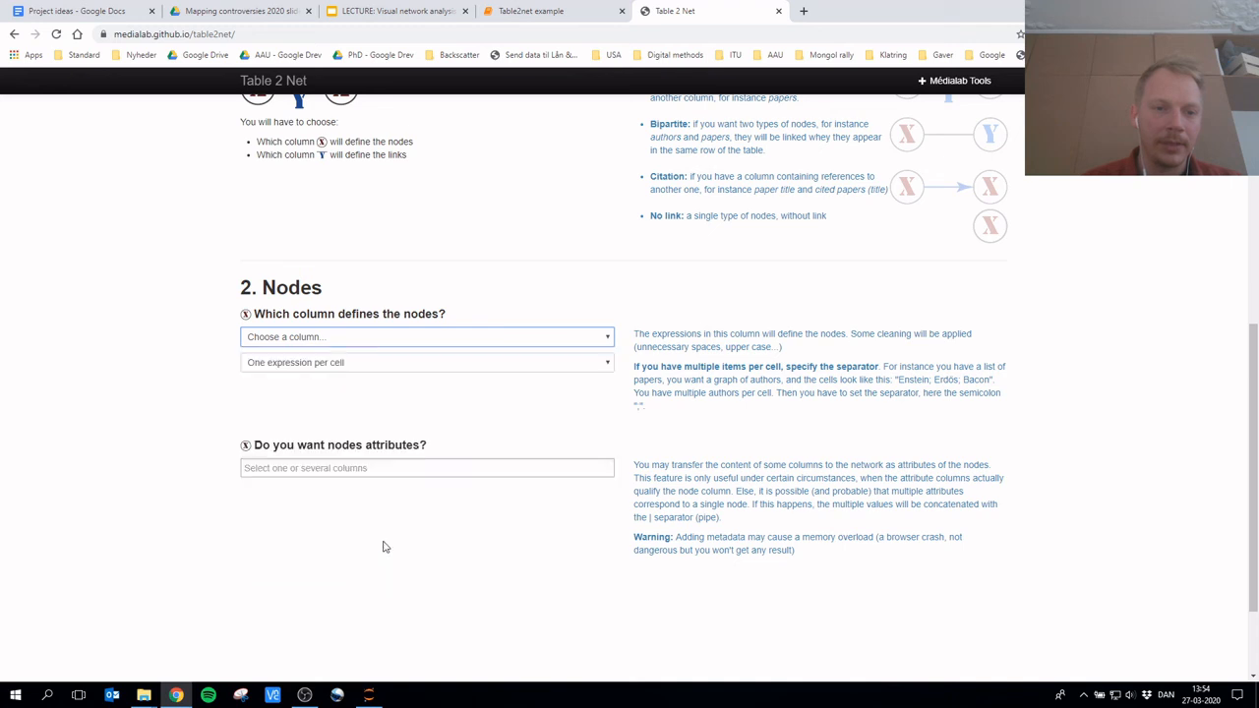
pyautogui.click(358, 364)
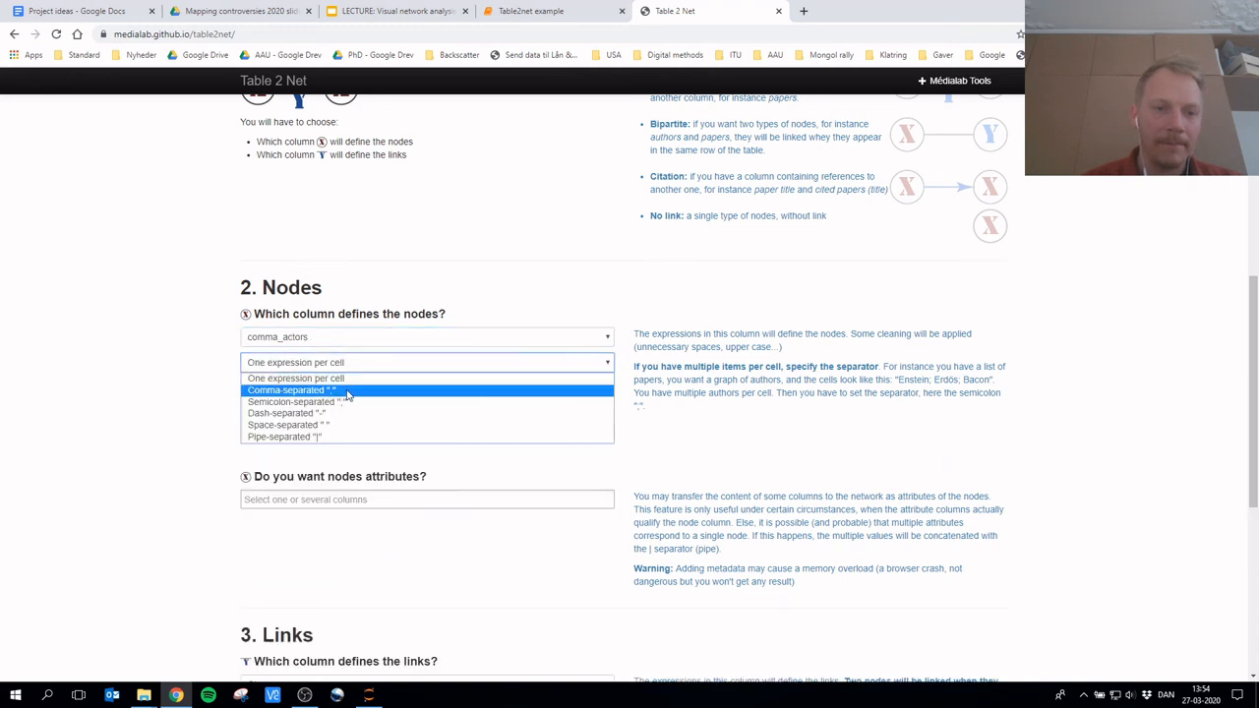
pyautogui.click(382, 390)
# Define the links between actors by the movie_title column
pyautogui.scroll(-1, 190, 403)
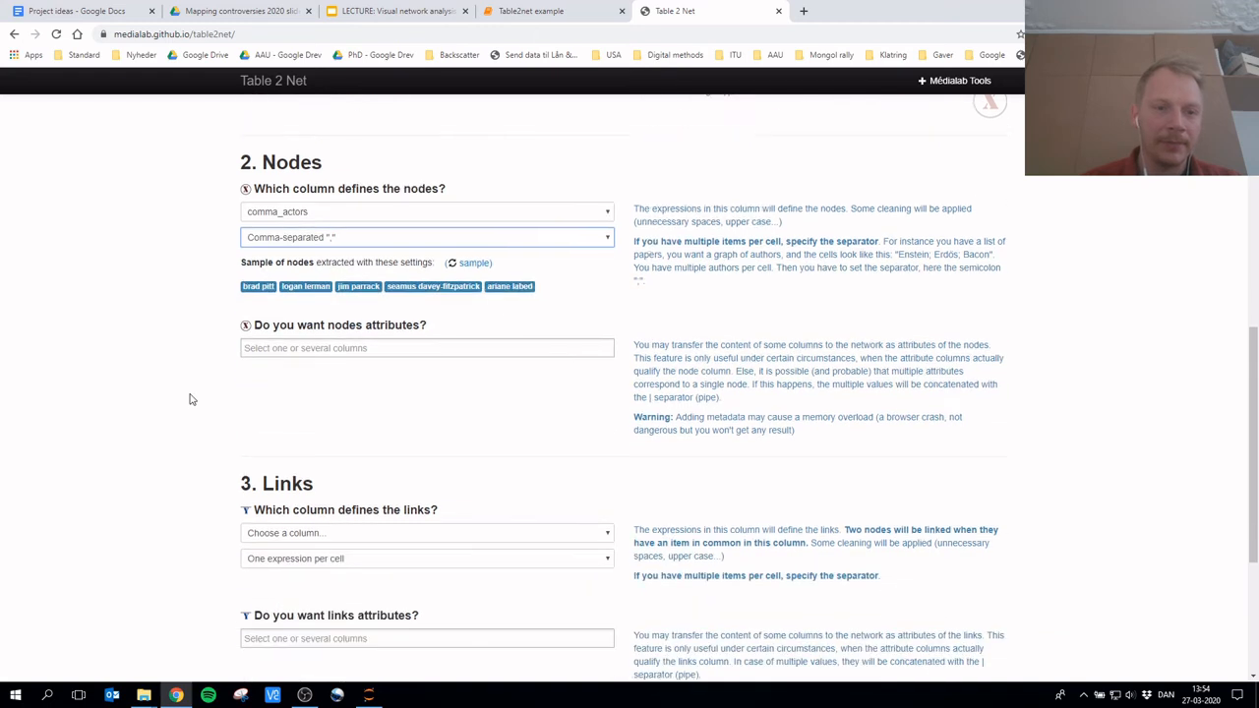
pyautogui.scroll(-1, 416, 433)
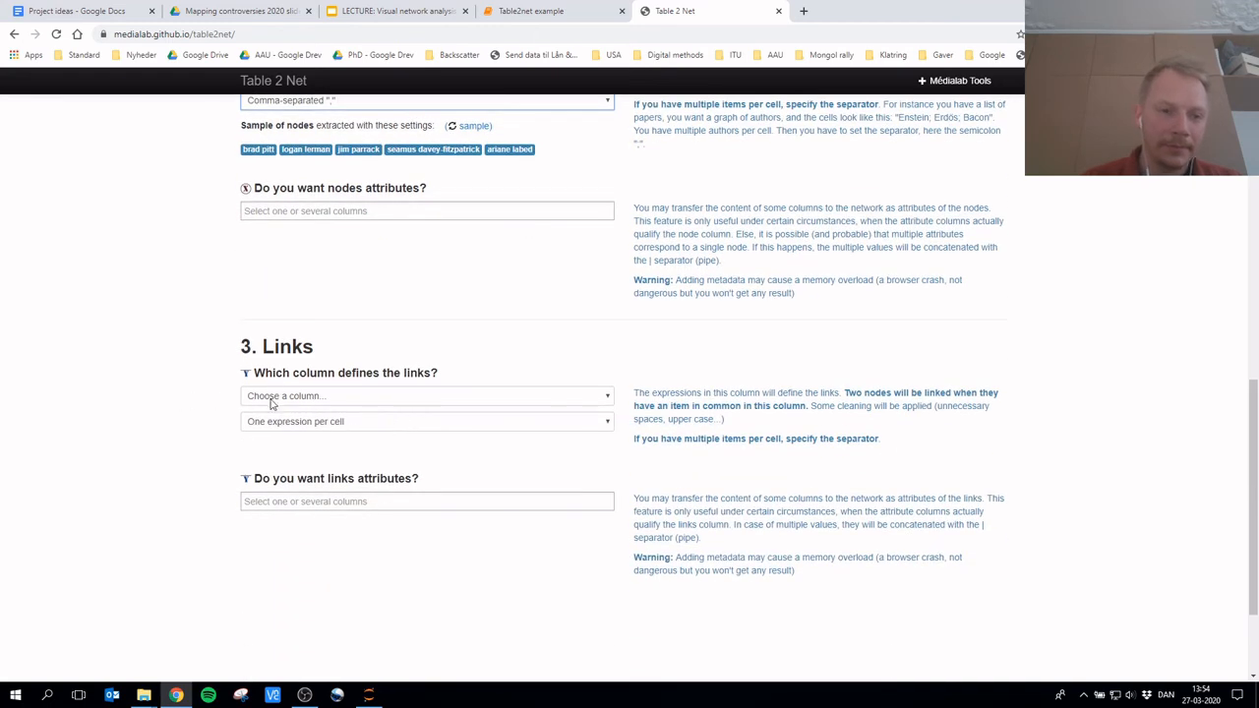
pyautogui.click(285, 400)
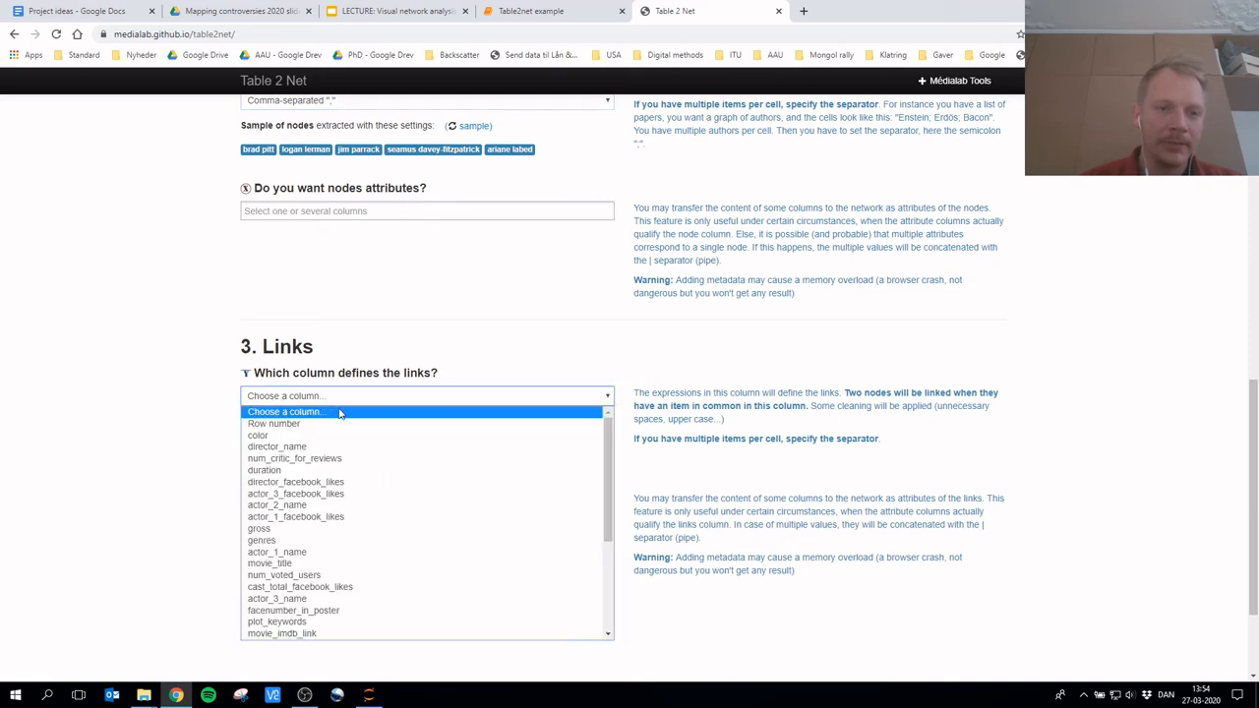
pyautogui.click(366, 566)
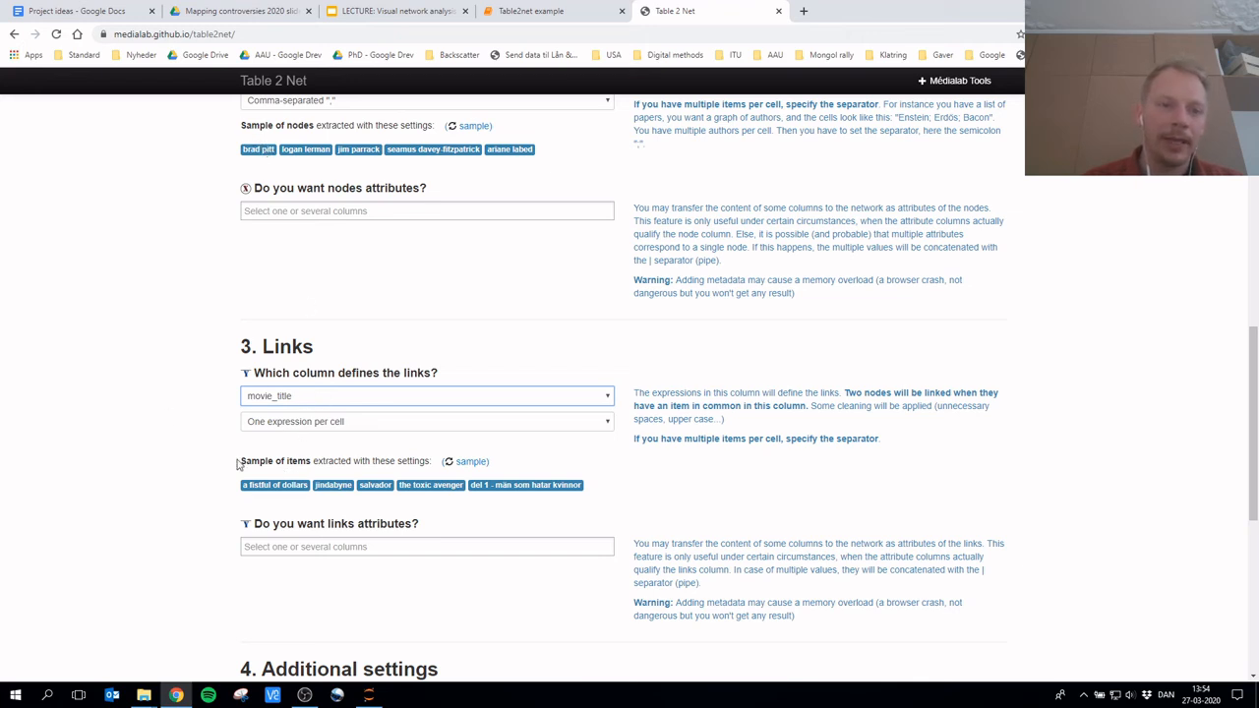
# Set the edge weight option to Weight the edges, and build and download the network as a GEXF file
pyautogui.scroll(-3, 193, 446)
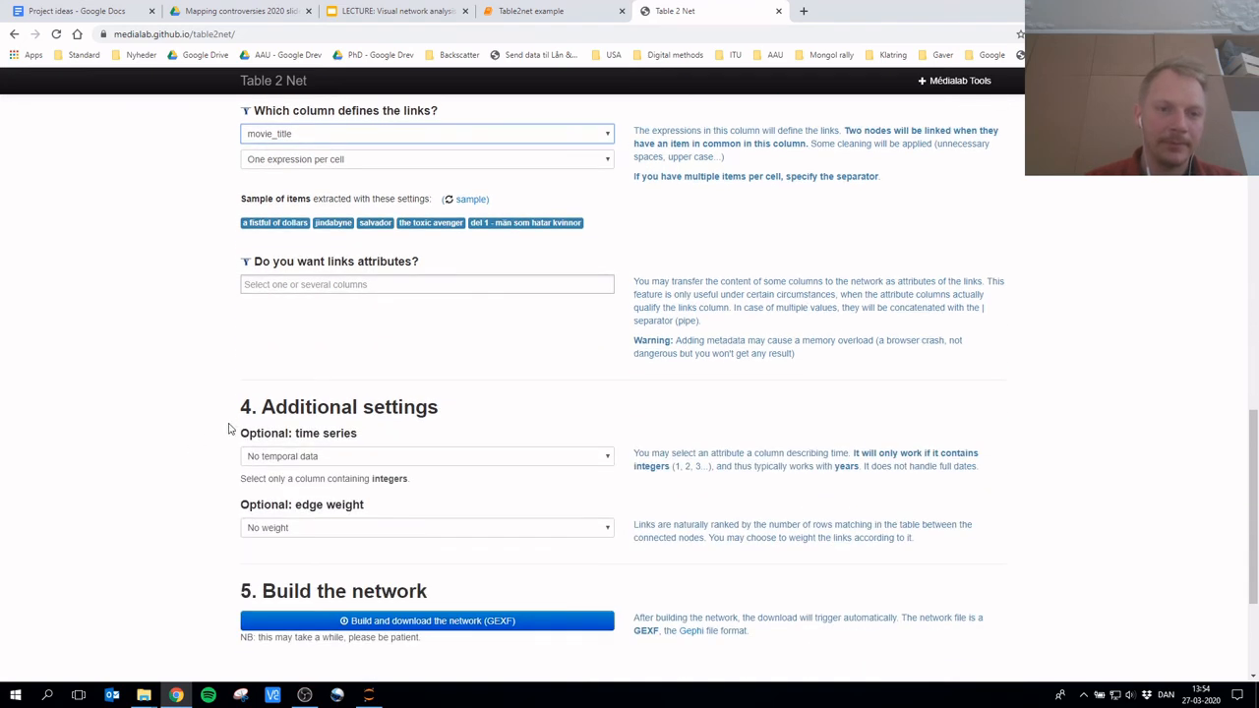
pyautogui.scroll(-2, 229, 428)
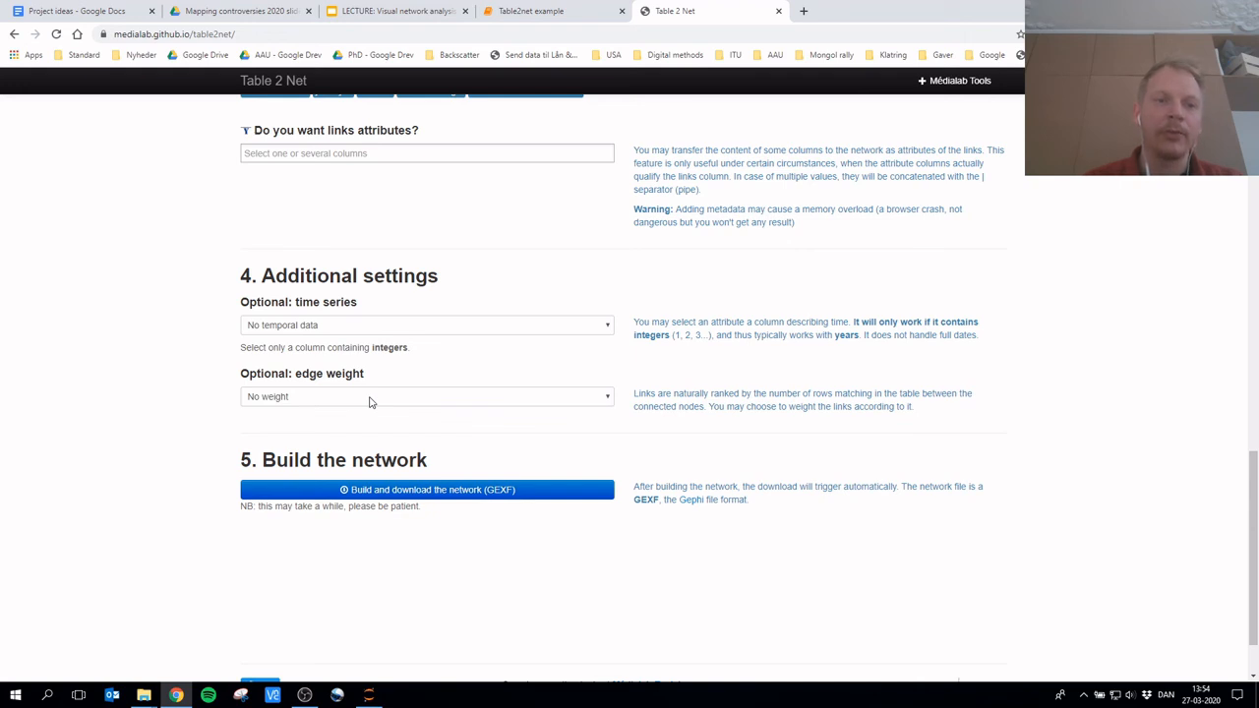
pyautogui.click(370, 398)
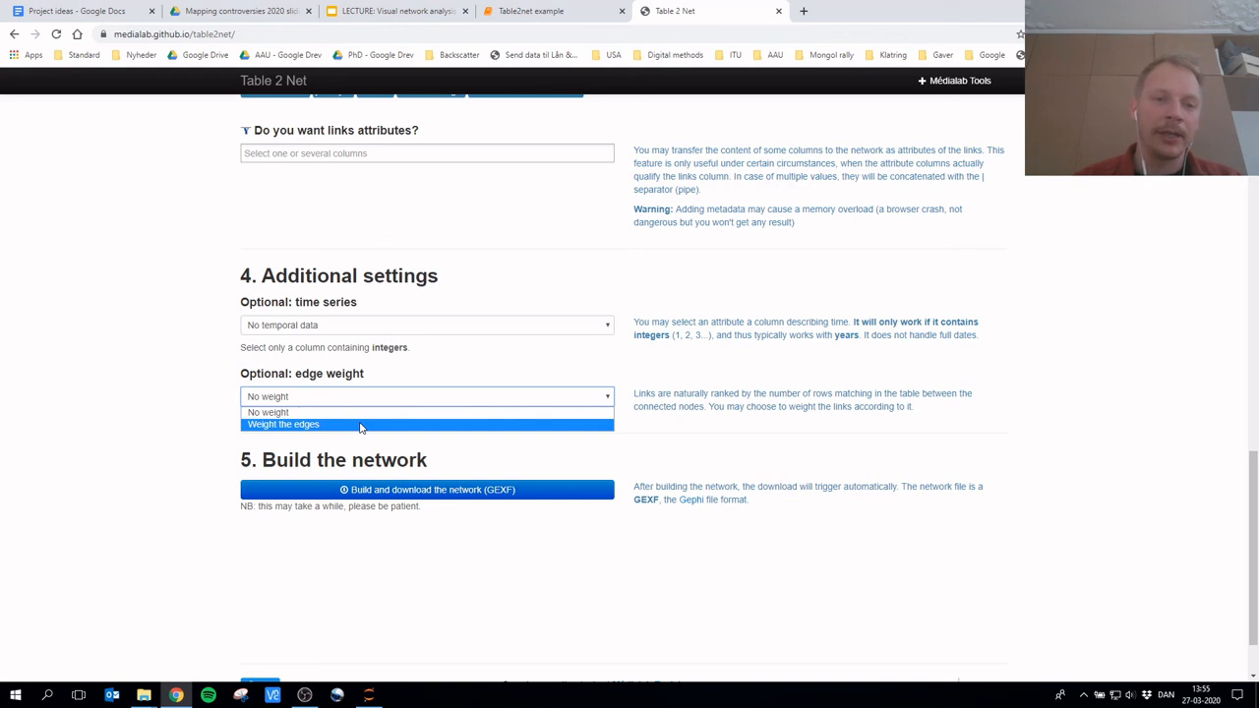
pyautogui.click(361, 425)
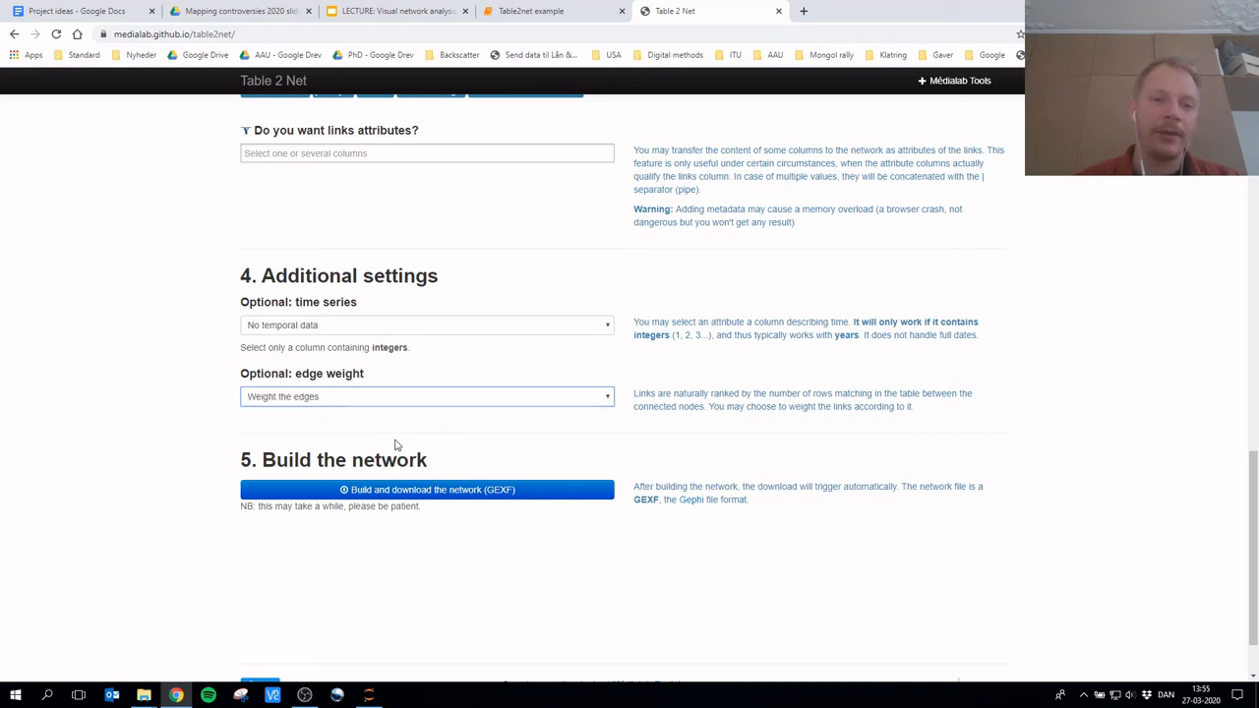
pyautogui.click(430, 490)
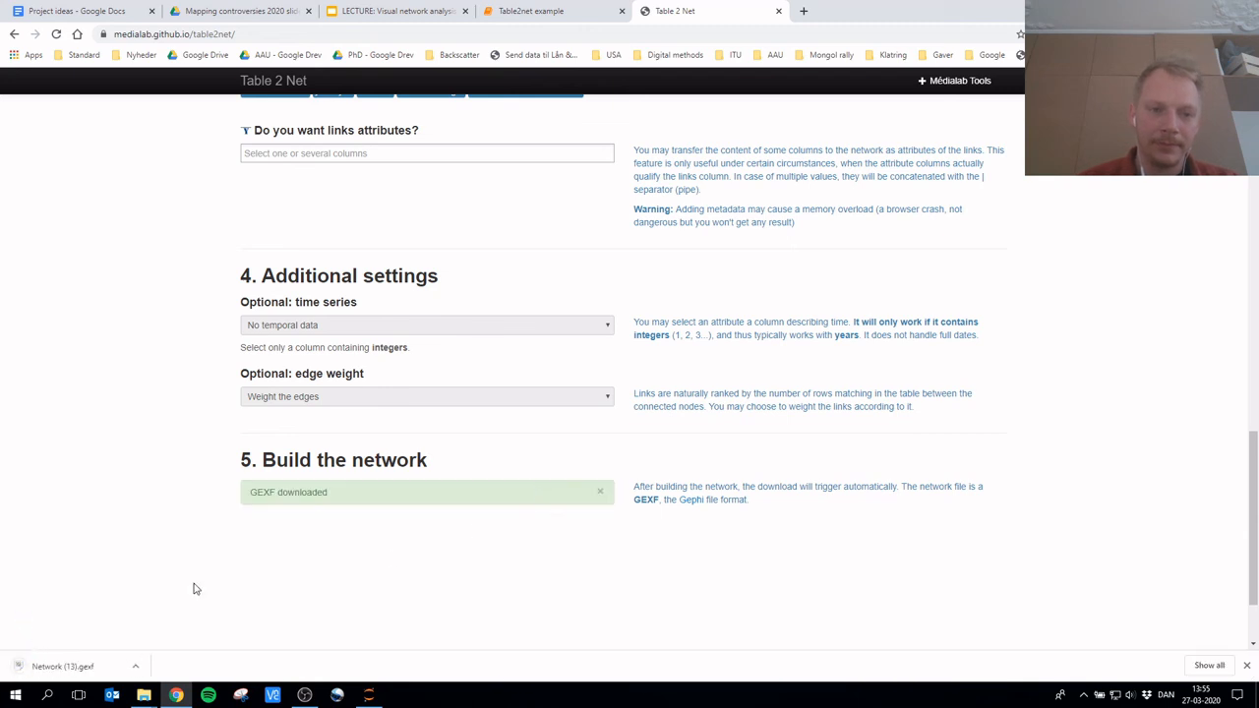
# Open the downloaded Network (13).gexf in Gephi to view its node table, and close Gephi without saving
pyautogui.click(69, 668)
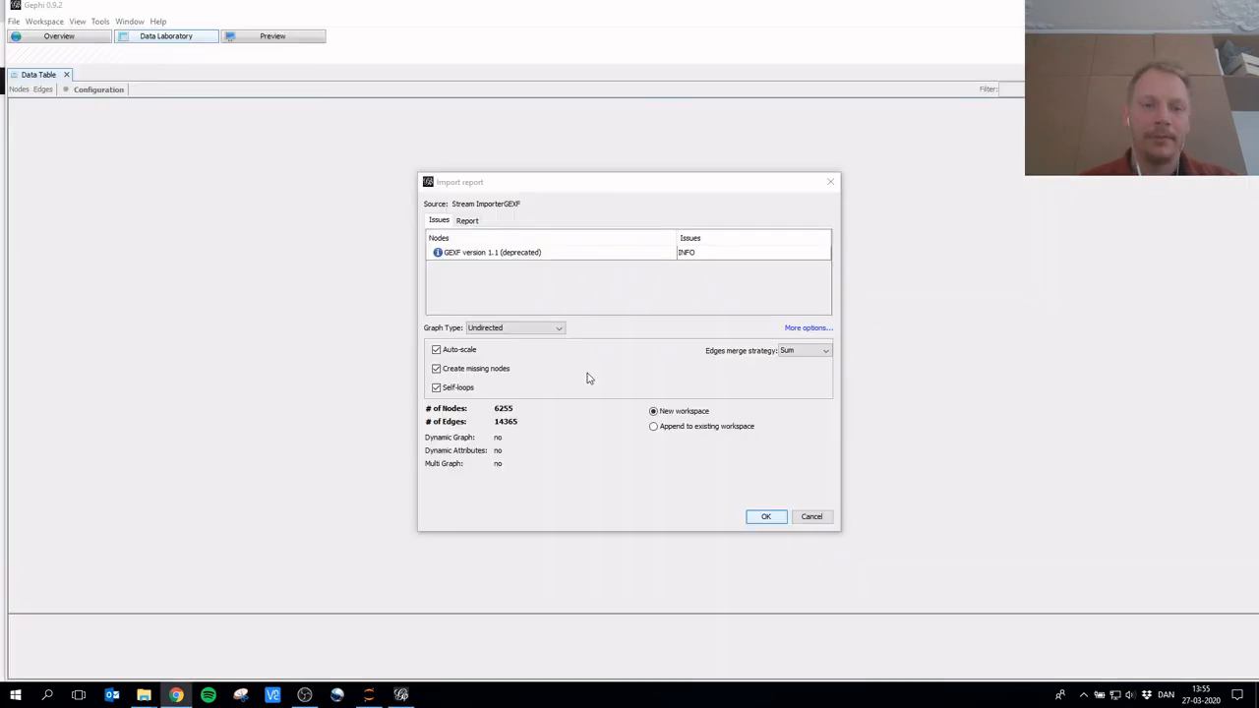
pyautogui.press('Return')
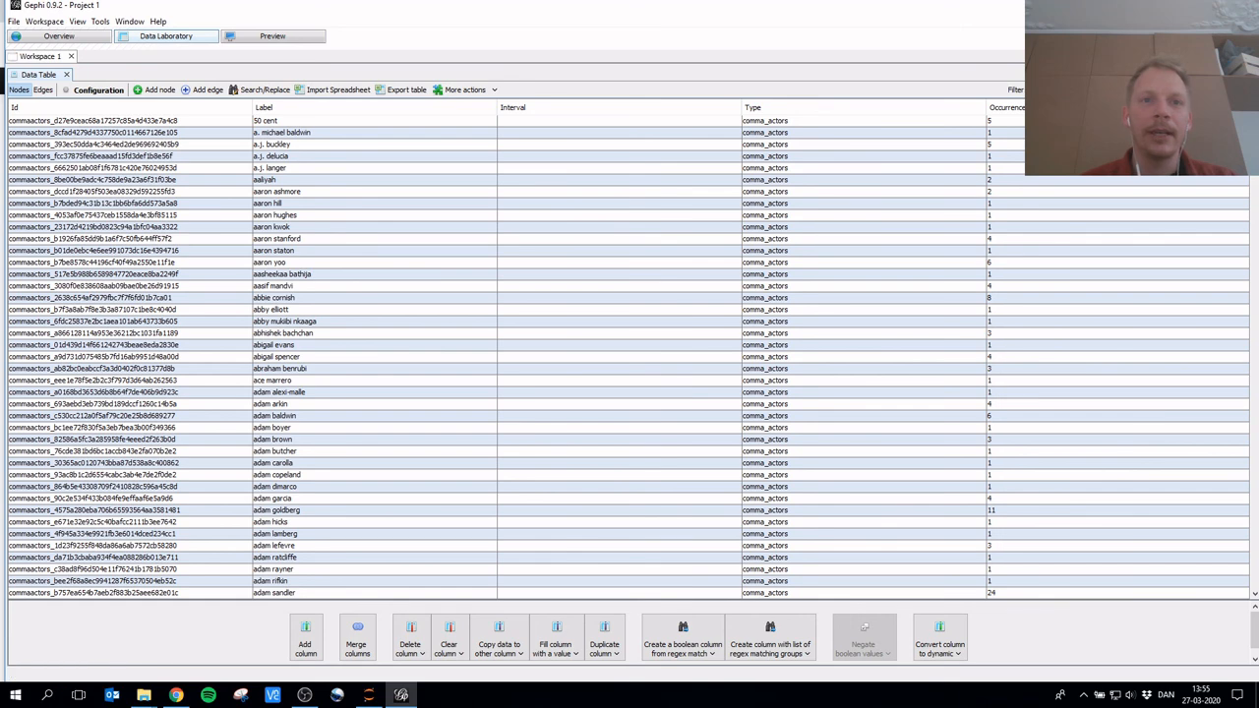
pyautogui.click(1238, 5)
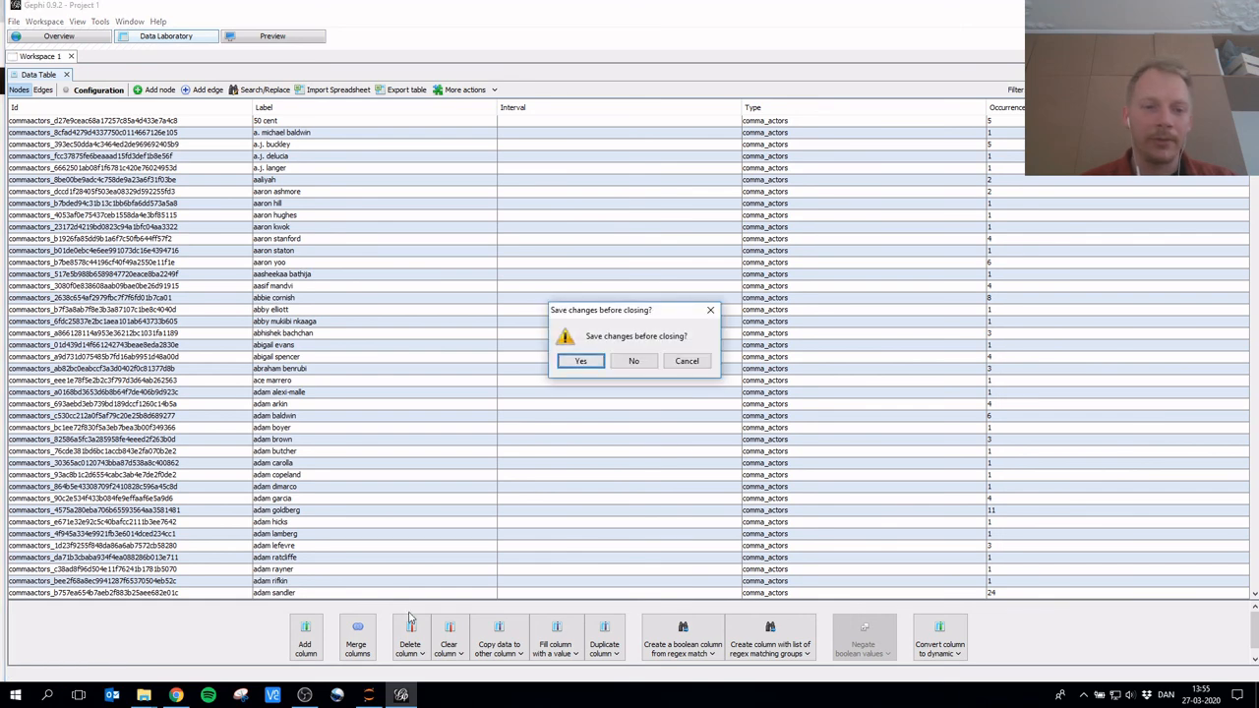
pyautogui.click(634, 361)
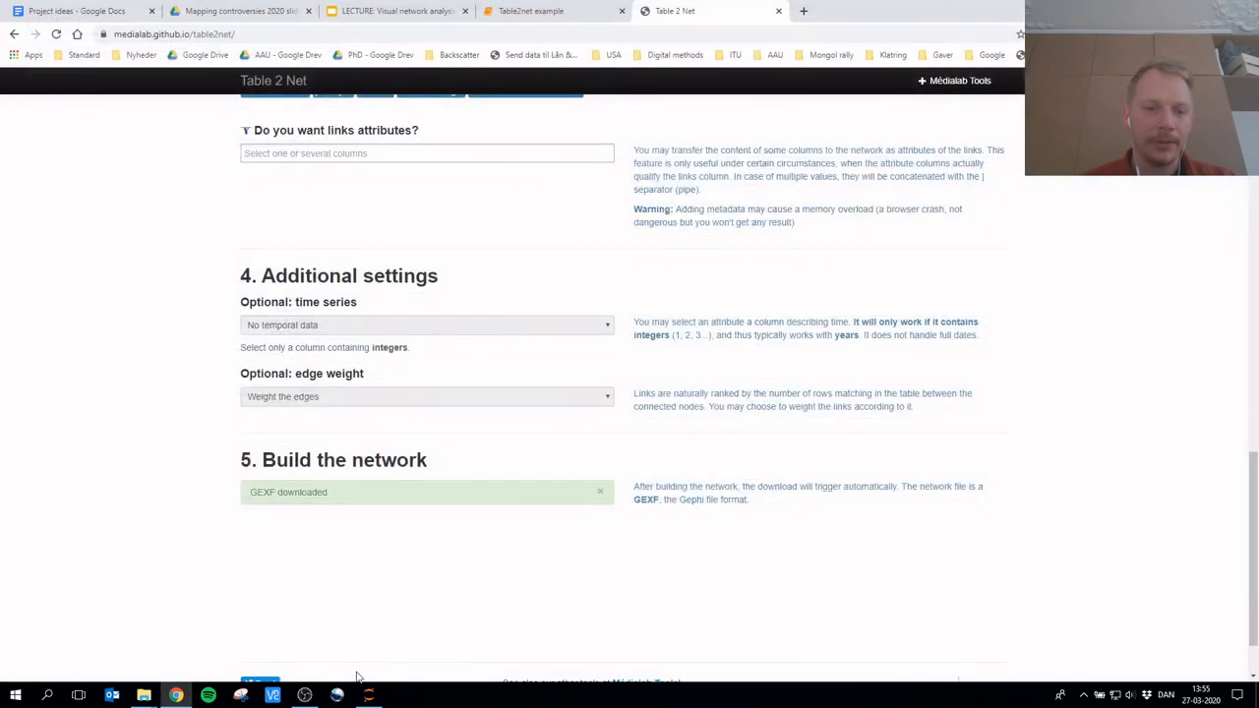